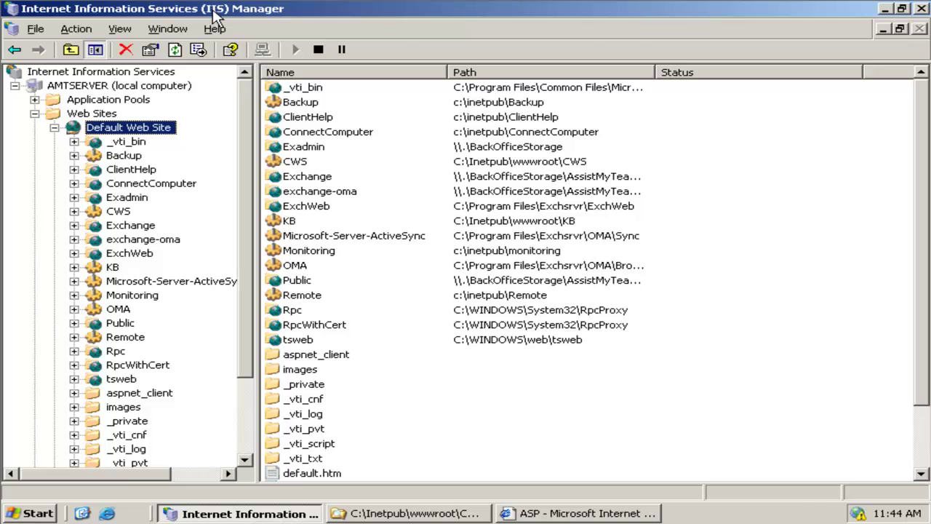
# - Start a new virtual directory under Default Web Site with the alias TWA
pyautogui.rightClick(115, 135)
pyautogui.click(197, 259)
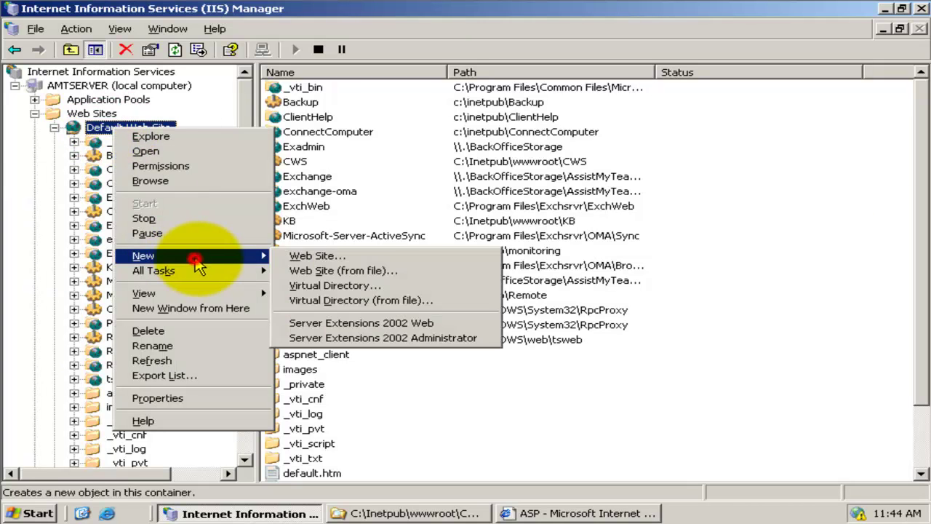
pyautogui.click(381, 288)
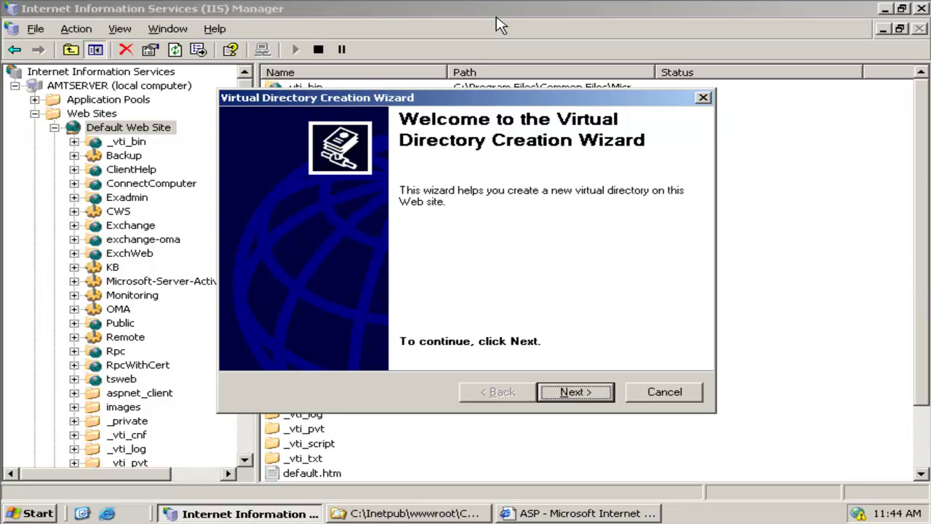
pyautogui.click(582, 260)
pyautogui.click(577, 393)
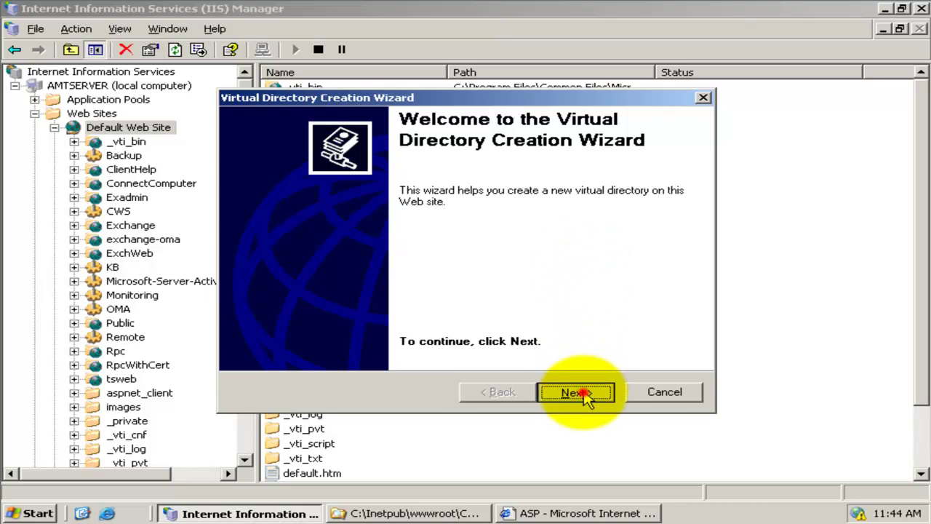
pyautogui.click(337, 226)
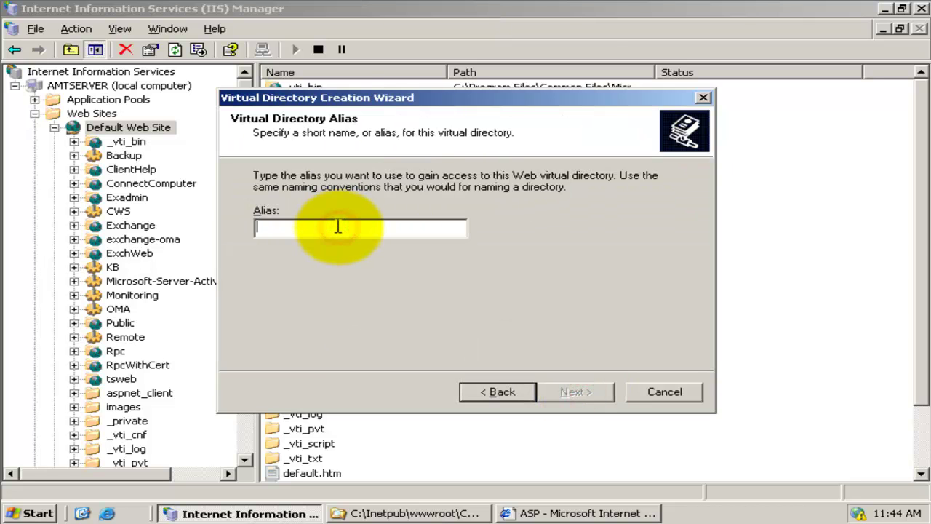
pyautogui.write('TWA')
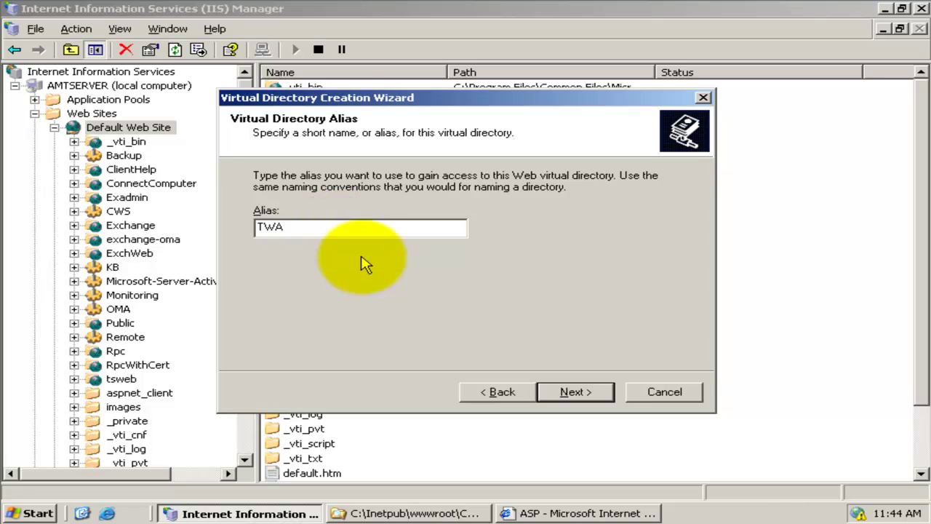
pyautogui.click(577, 393)
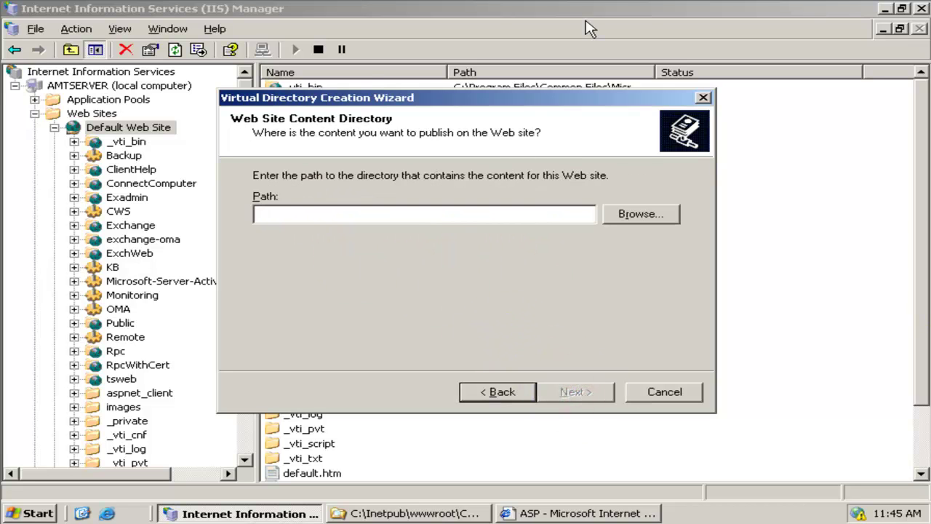
# - Create a new TWA folder under C:\Inetpub\wwwroot and use it as the content path
pyautogui.click(622, 214)
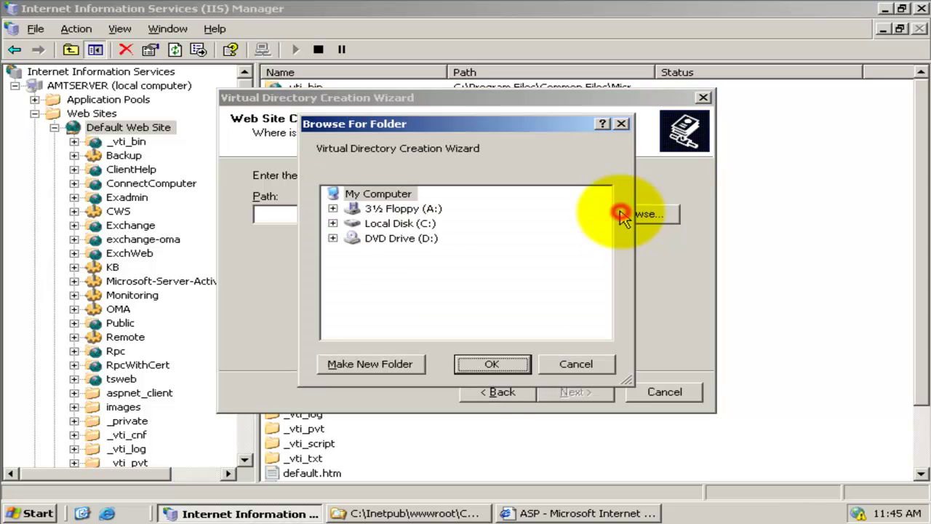
pyautogui.click(333, 223)
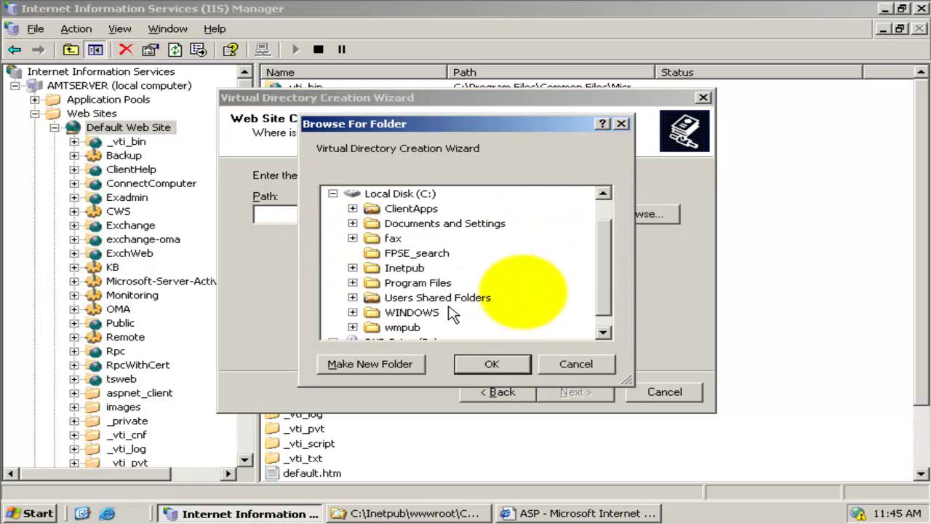
pyautogui.click(608, 263)
pyautogui.click(352, 267)
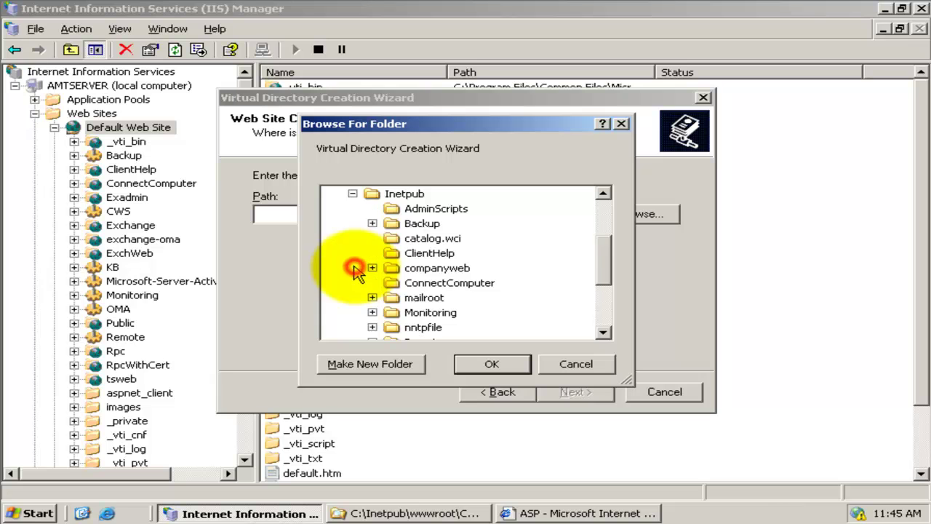
pyautogui.moveTo(606, 260); pyautogui.dragTo(606, 276)
pyautogui.click(373, 326)
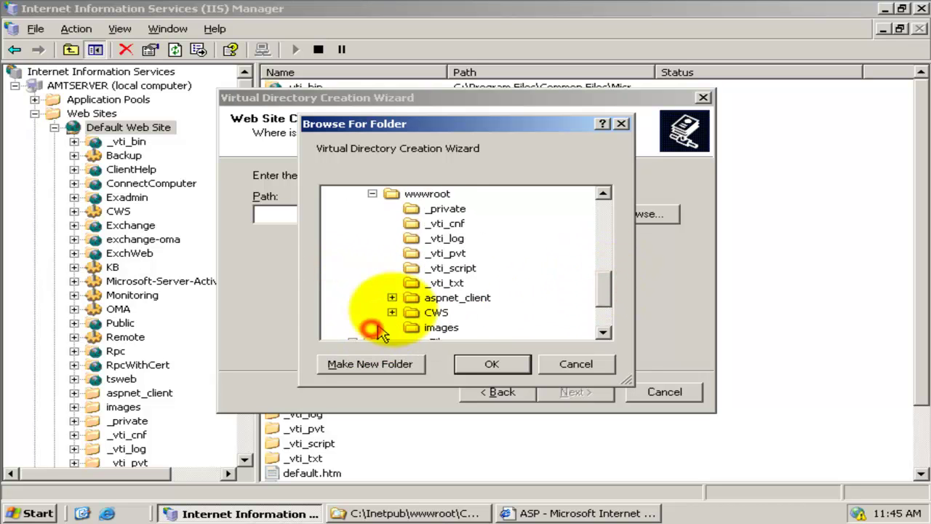
pyautogui.click(428, 193)
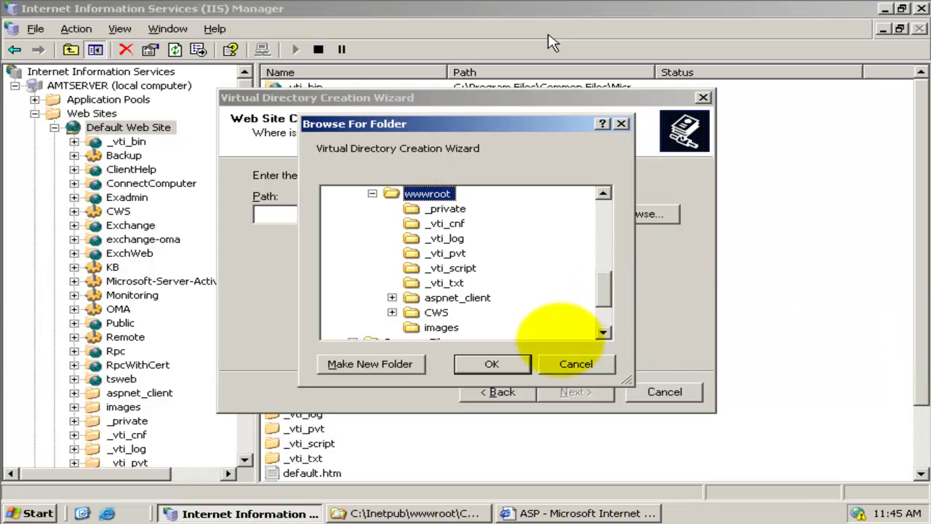
pyautogui.click(374, 364)
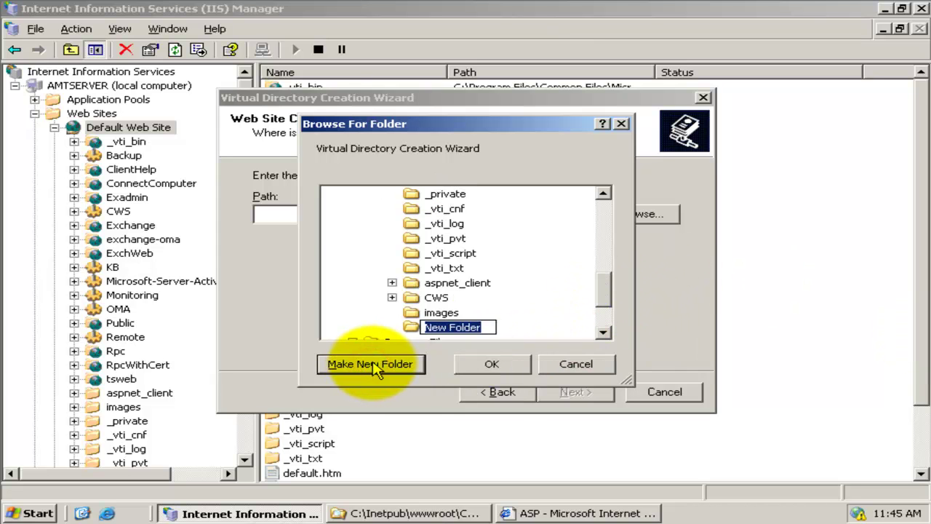
pyautogui.write('TWA')
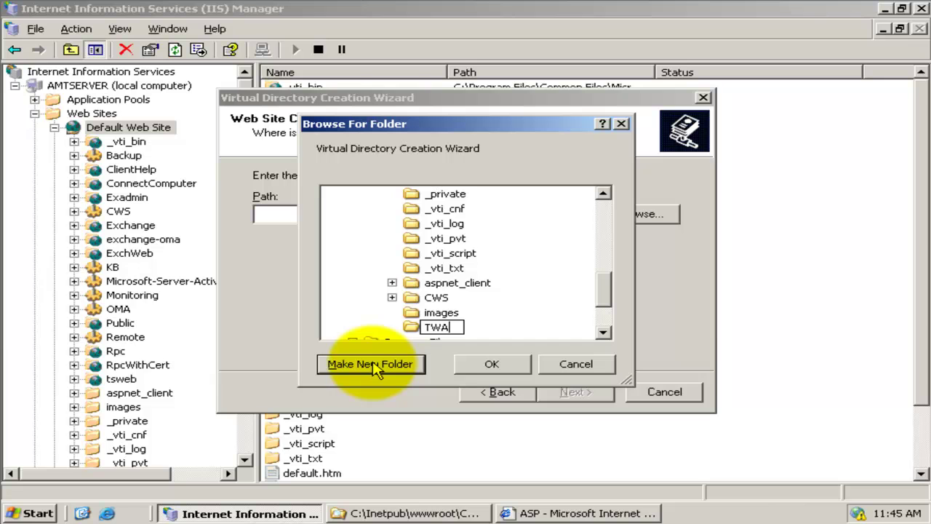
pyautogui.click(493, 366)
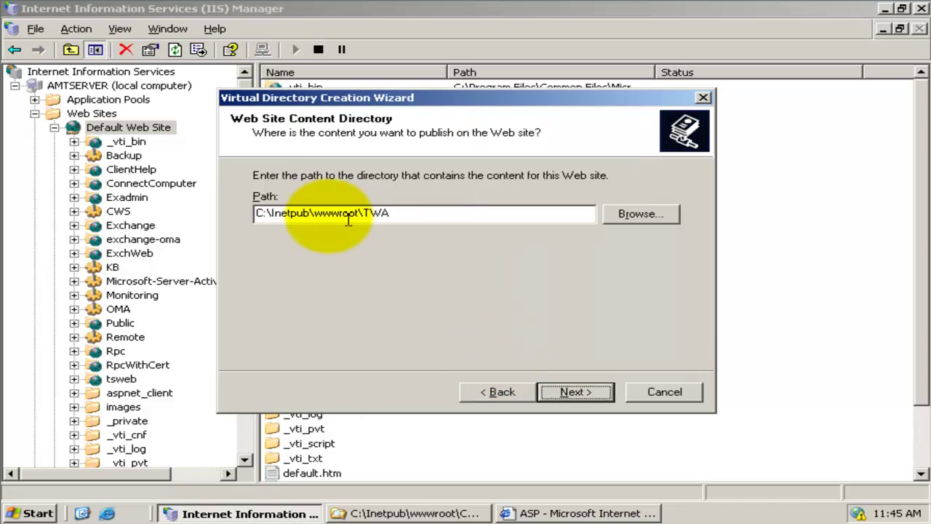
pyautogui.doubleClick(258, 214)
pyautogui.click(435, 215)
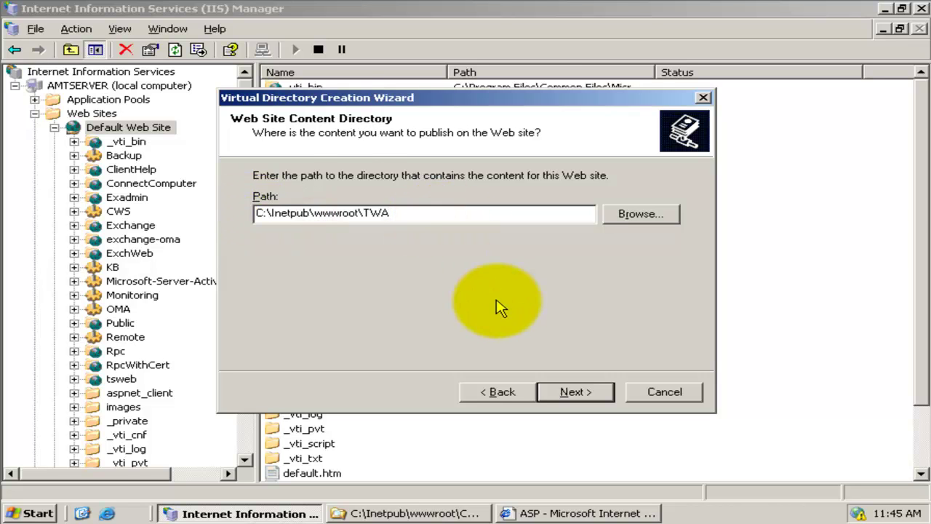
# - Allow Read and Run scripts permissions and complete the wizard
pyautogui.click(571, 391)
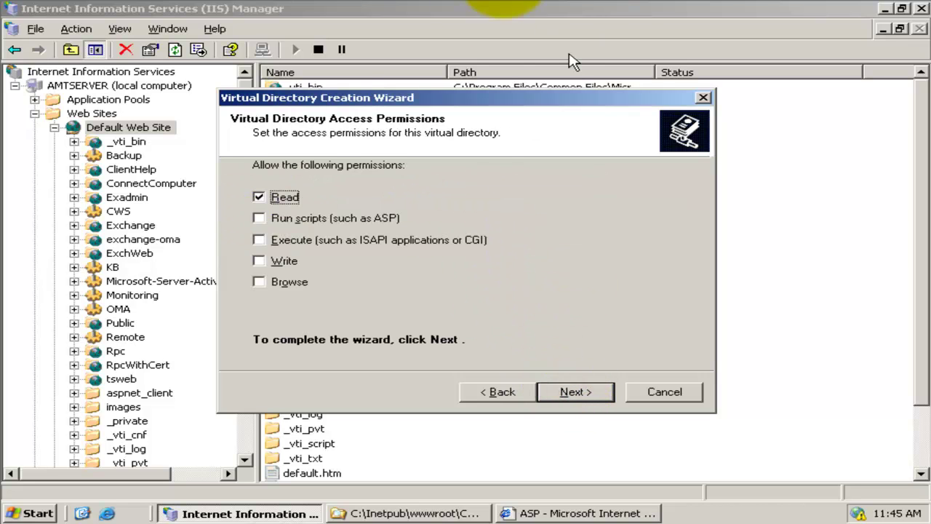
pyautogui.click(297, 219)
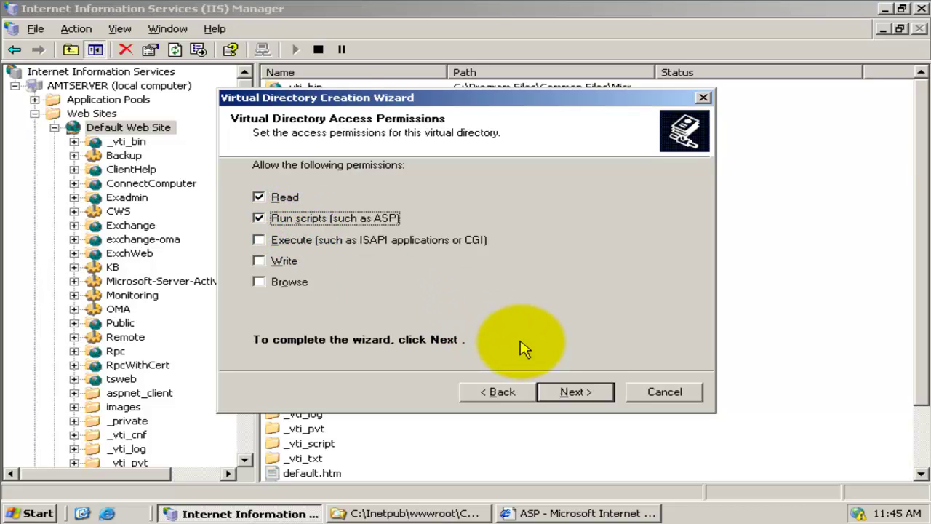
pyautogui.click(581, 393)
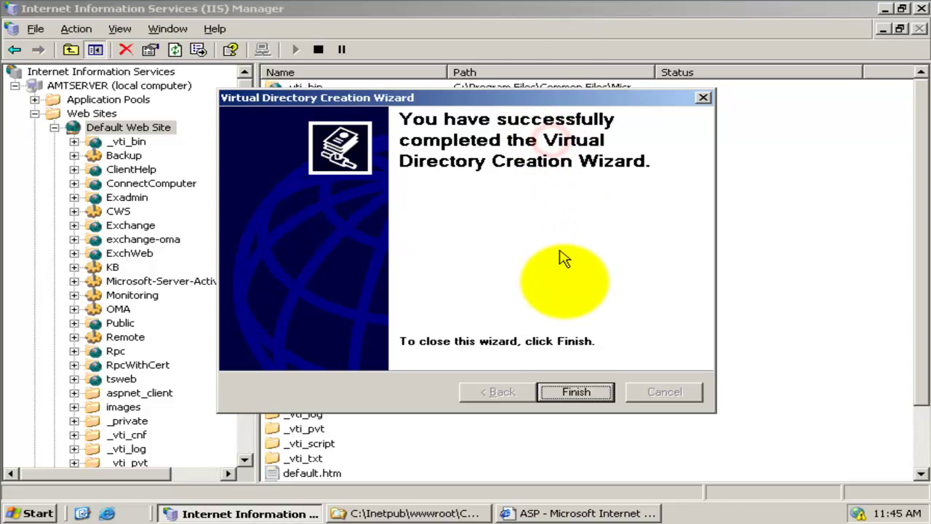
# - In TWA's properties, set the ASP.NET version to 2.0.50727 and confirm with OK
pyautogui.click(575, 392)
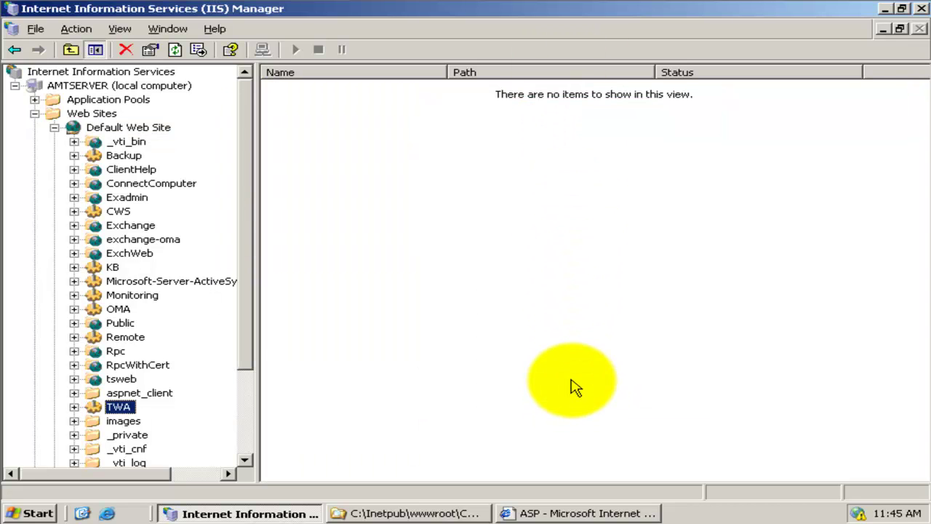
pyautogui.moveTo(248, 307); pyautogui.dragTo(252, 367)
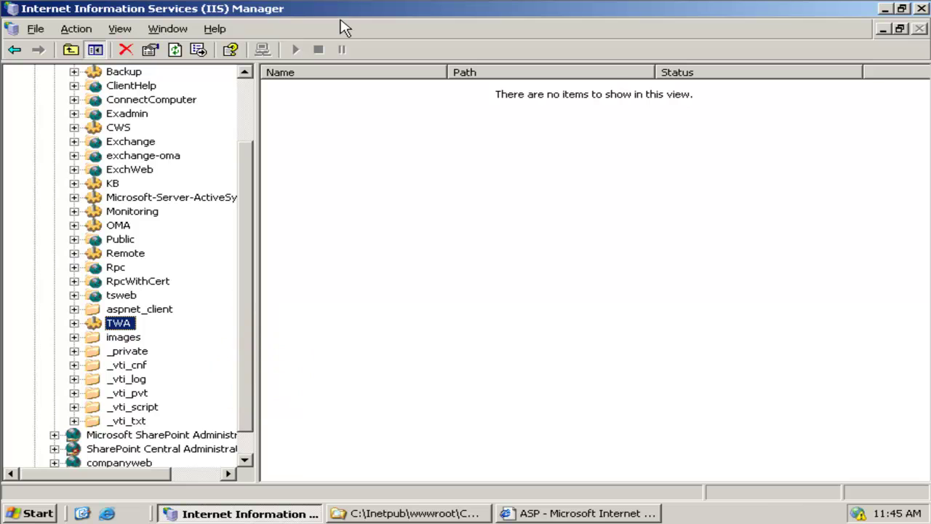
pyautogui.click(249, 274)
pyautogui.rightClick(127, 326)
pyautogui.click(187, 291)
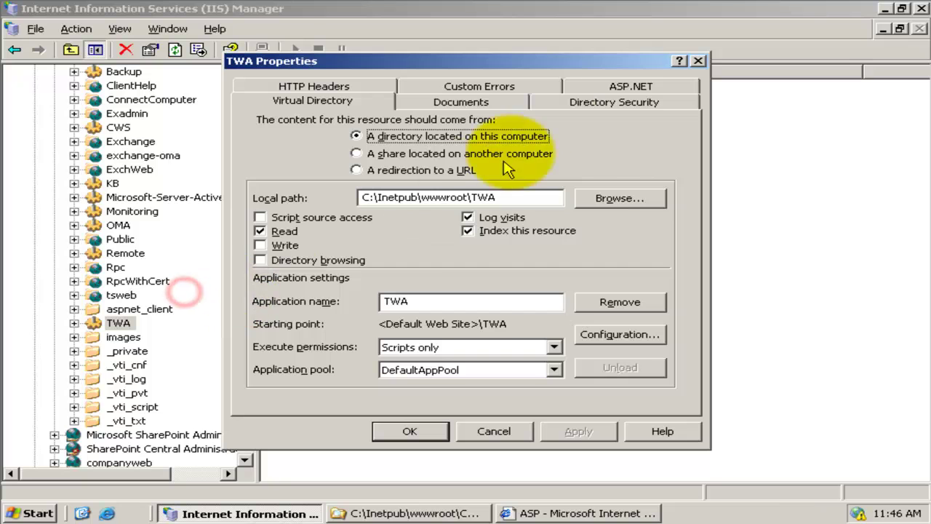
pyautogui.click(620, 85)
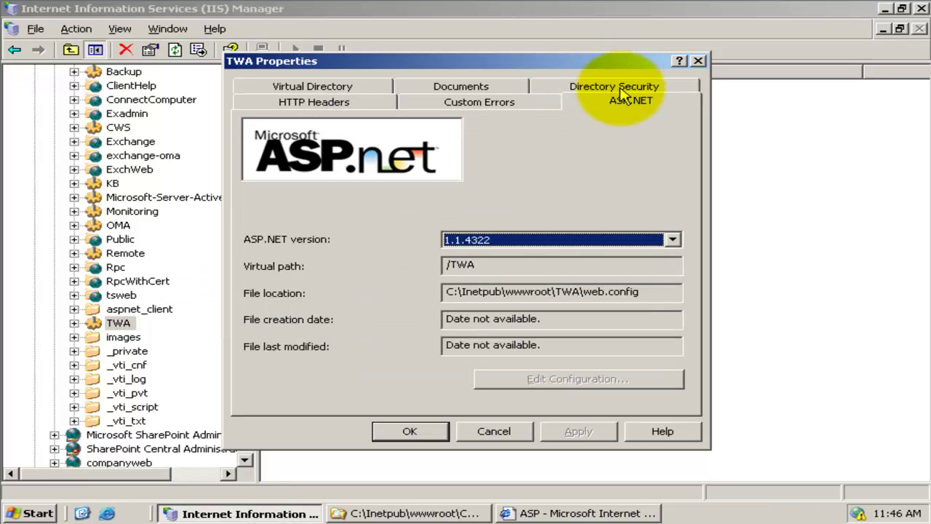
pyautogui.click(256, 243)
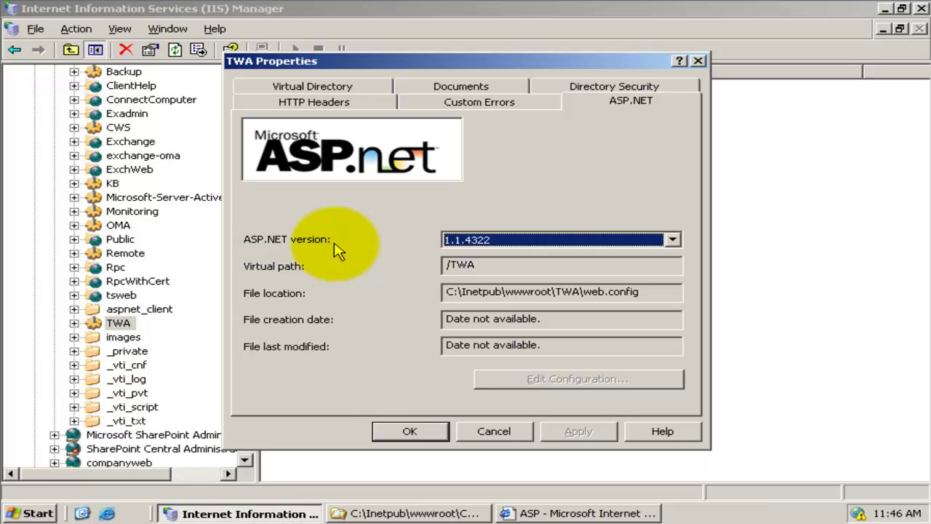
pyautogui.click(605, 241)
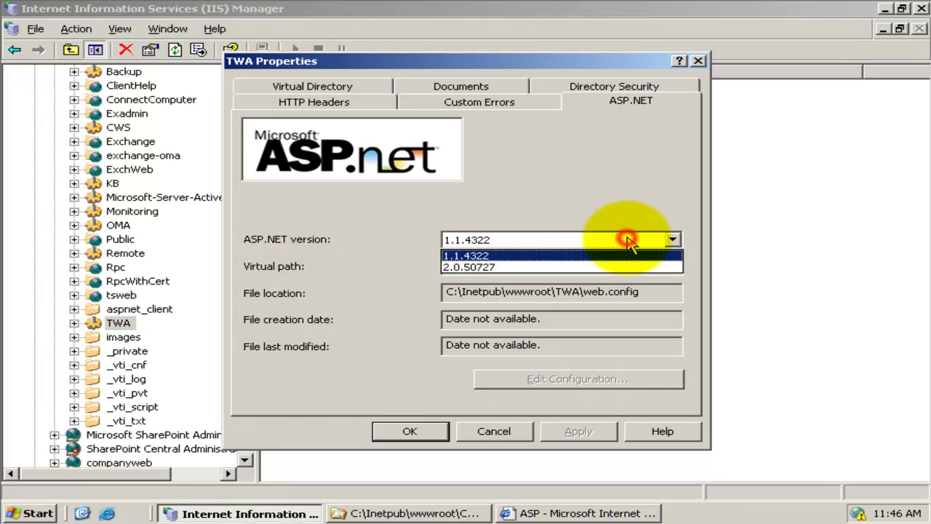
pyautogui.click(484, 268)
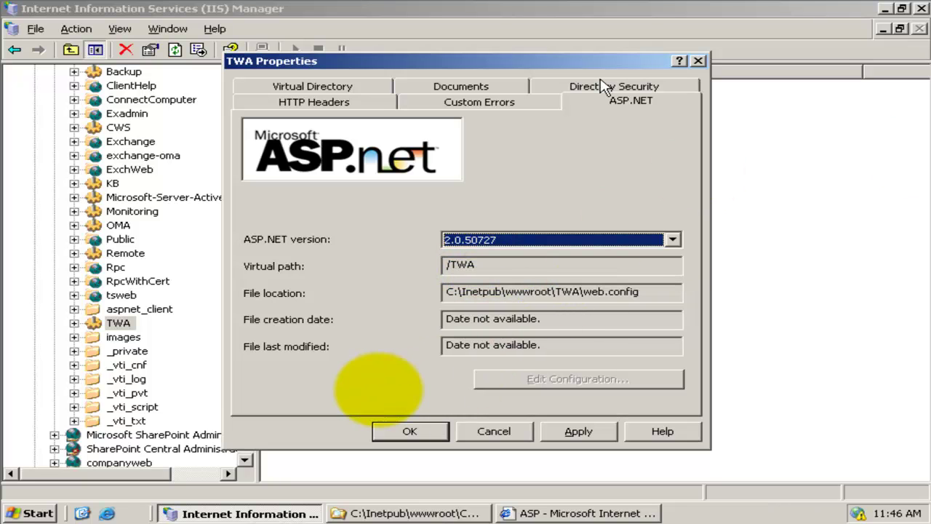
pyautogui.click(409, 432)
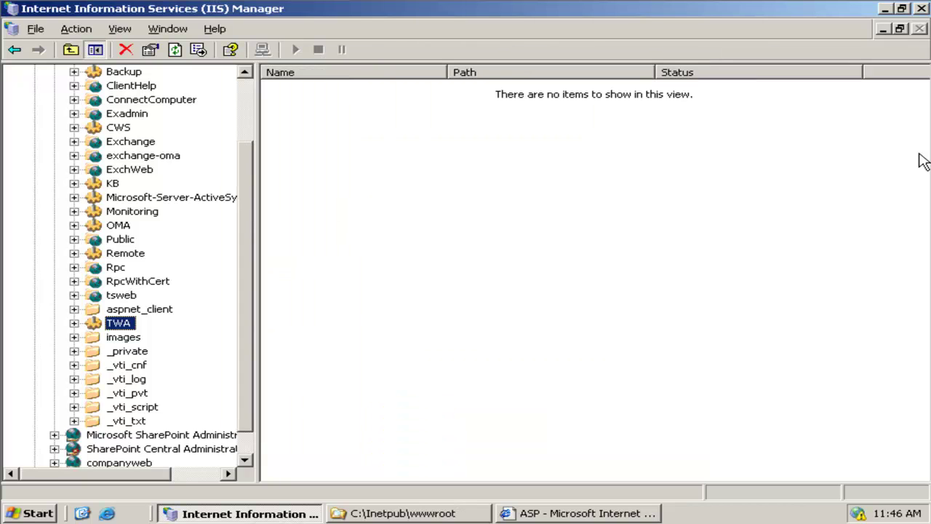
# - Share the wwwroot TWA folder as 'TWA' and view its share permissions
pyautogui.click(435, 514)
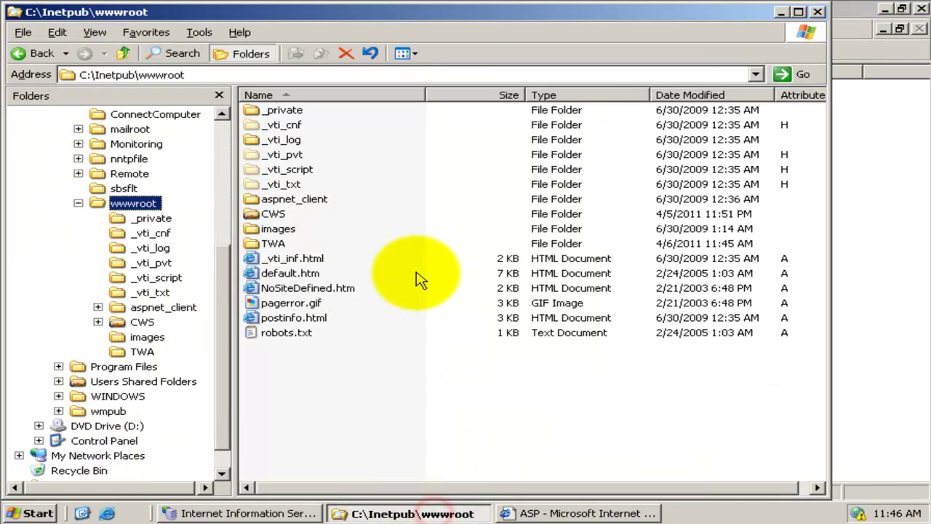
pyautogui.click(273, 243)
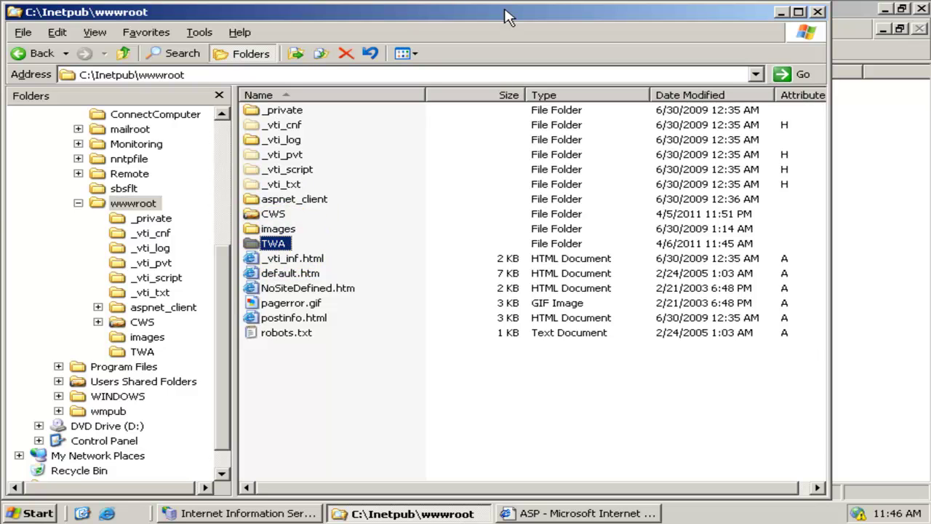
pyautogui.rightClick(277, 243)
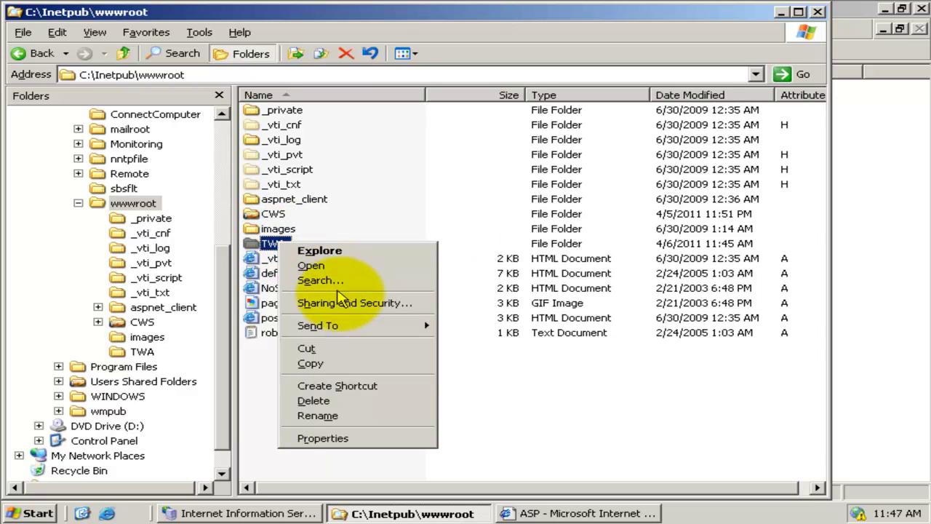
pyautogui.click(349, 306)
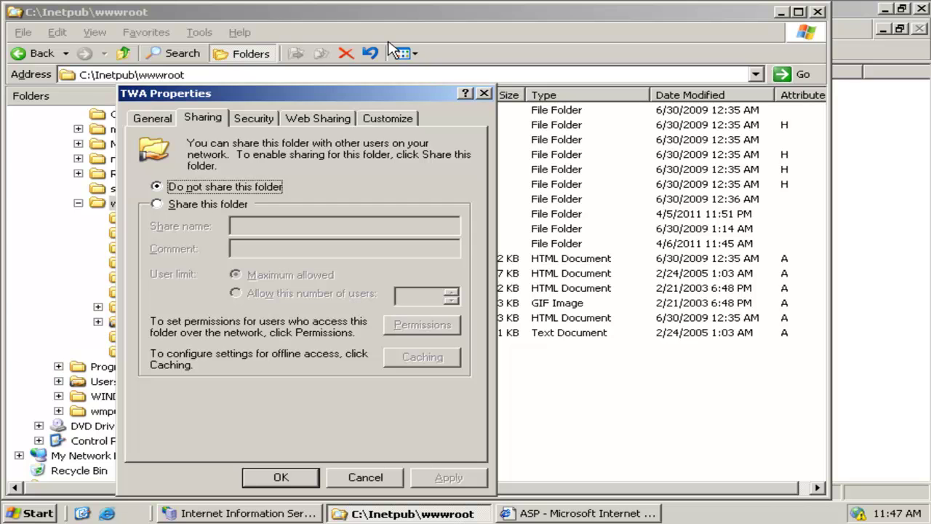
pyautogui.click(188, 207)
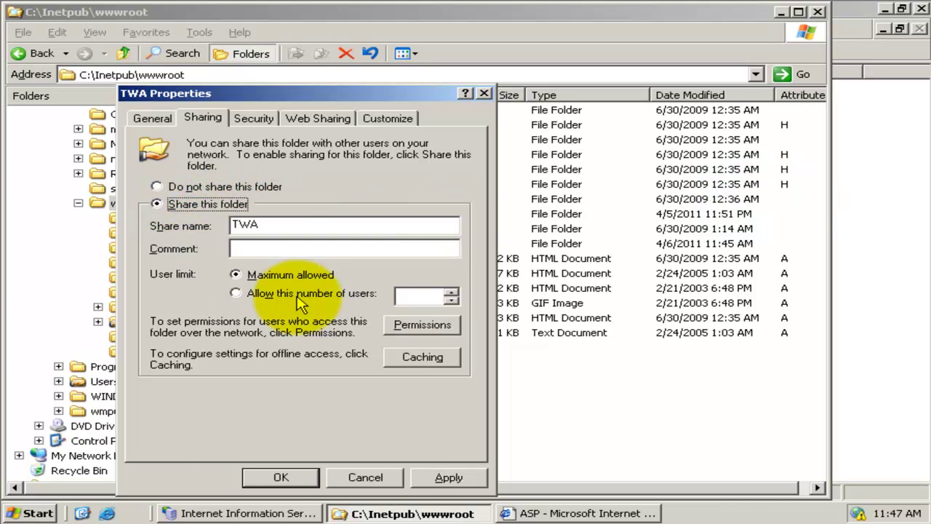
pyautogui.click(413, 327)
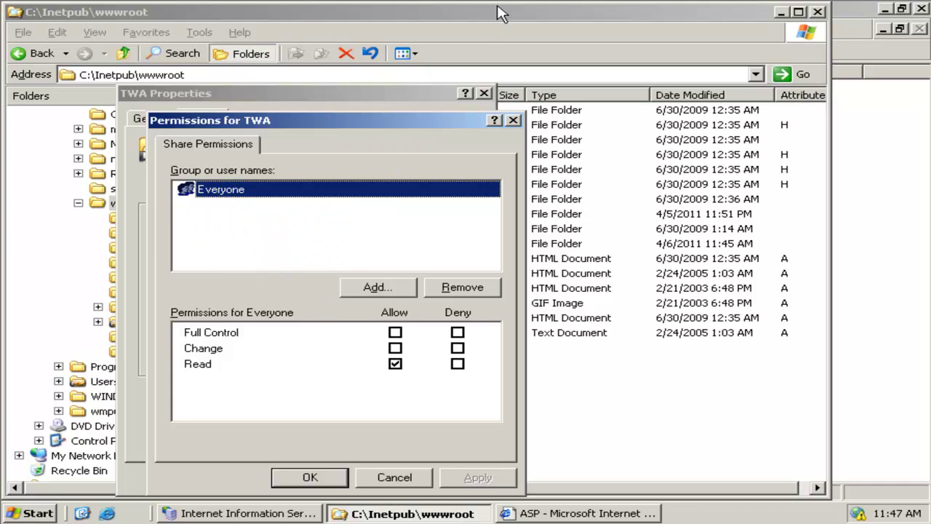
# - Add a domain user to the TWA share and allow it Full Control
pyautogui.click(386, 287)
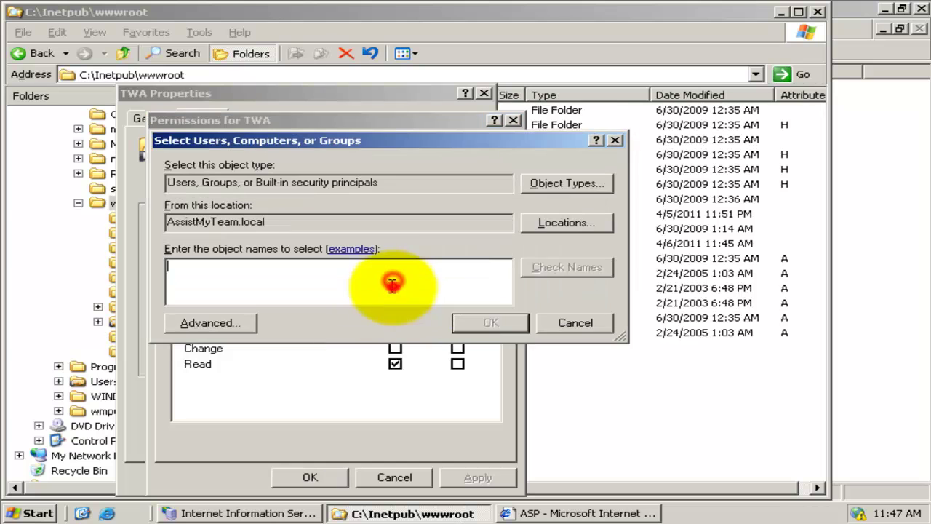
pyautogui.write('Monica')
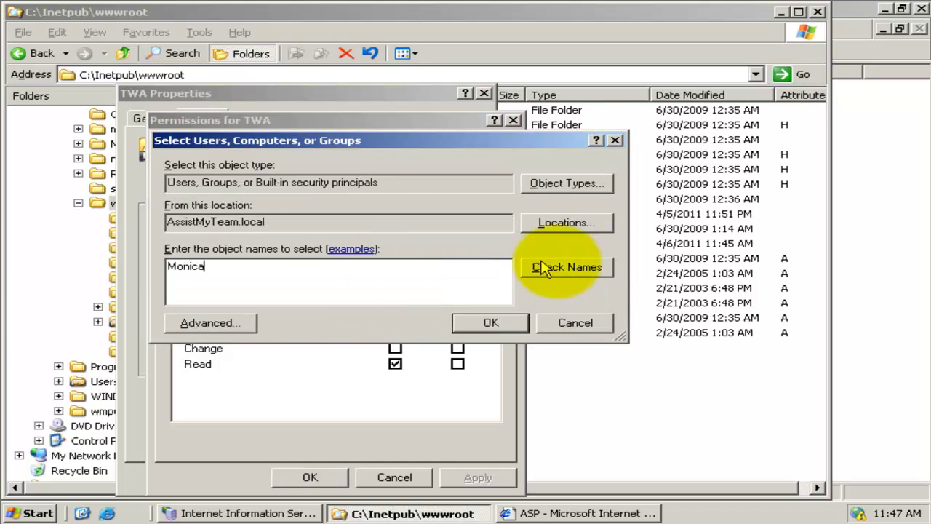
pyautogui.click(562, 267)
pyautogui.click(509, 325)
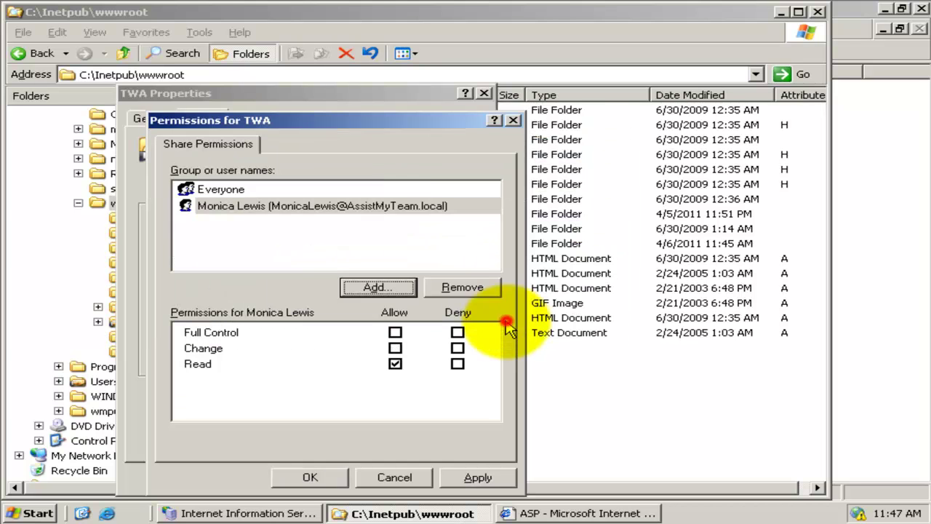
pyautogui.click(416, 206)
pyautogui.click(395, 333)
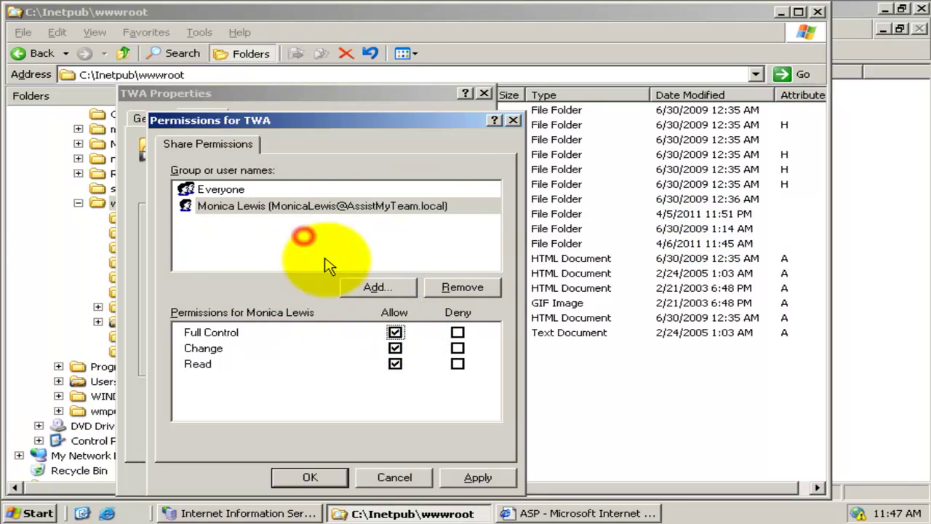
# - Add the ServiceDesk group with Full Control, then apply and confirm the share permissions
pyautogui.click(374, 286)
pyautogui.write('Sr')
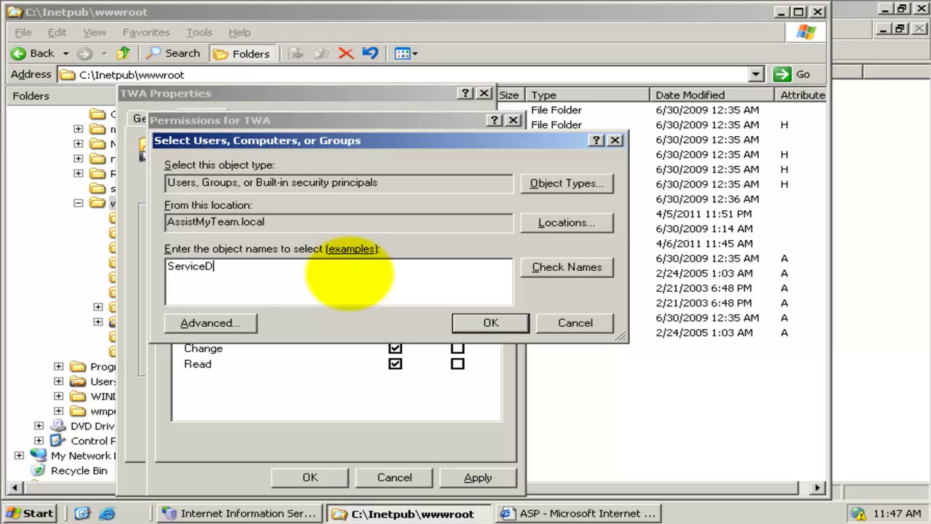
pyautogui.click(548, 268)
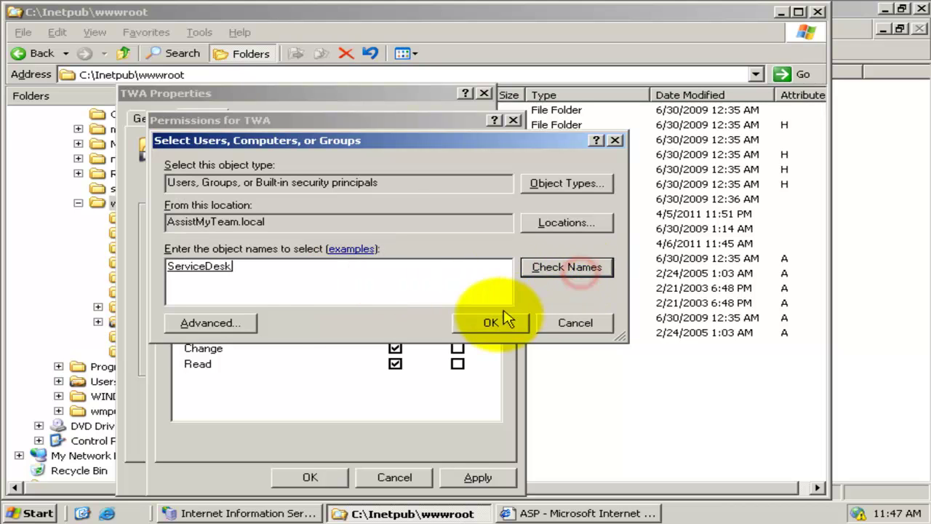
pyautogui.click(490, 322)
pyautogui.click(394, 225)
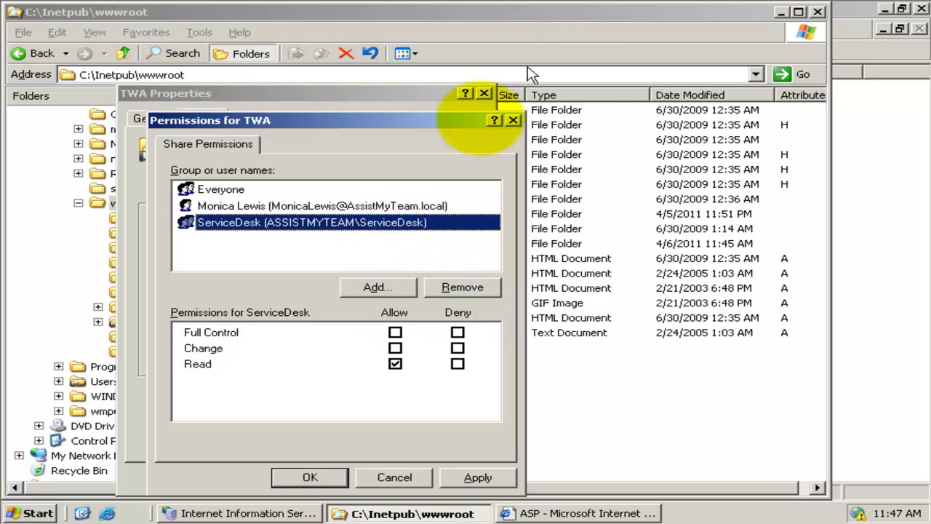
pyautogui.click(395, 332)
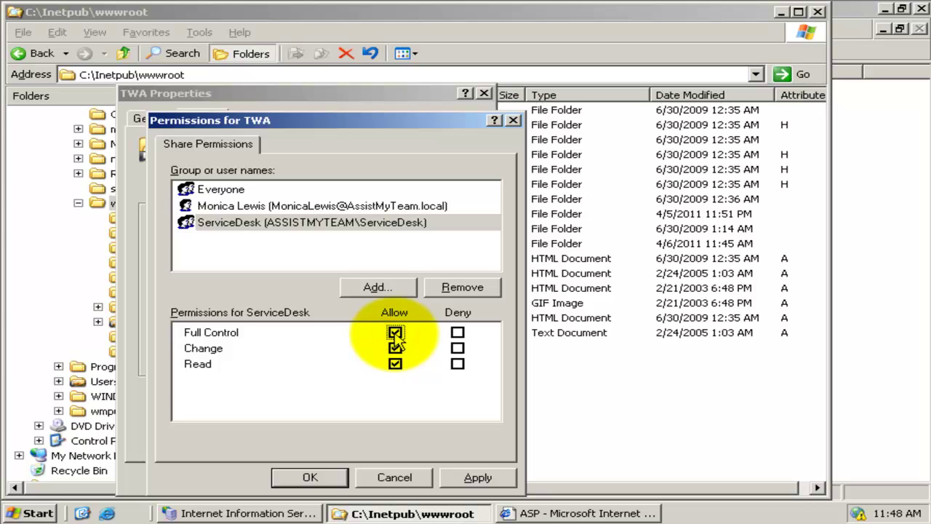
pyautogui.click(474, 477)
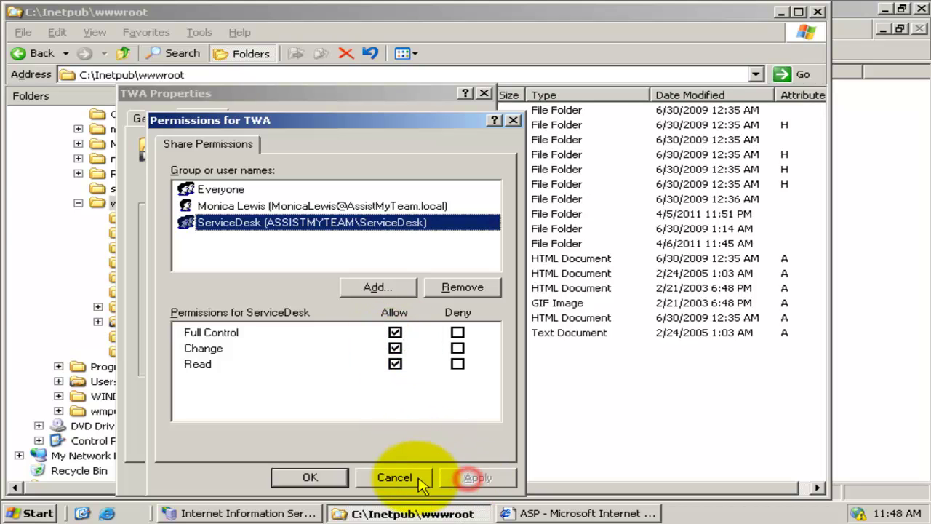
pyautogui.click(313, 477)
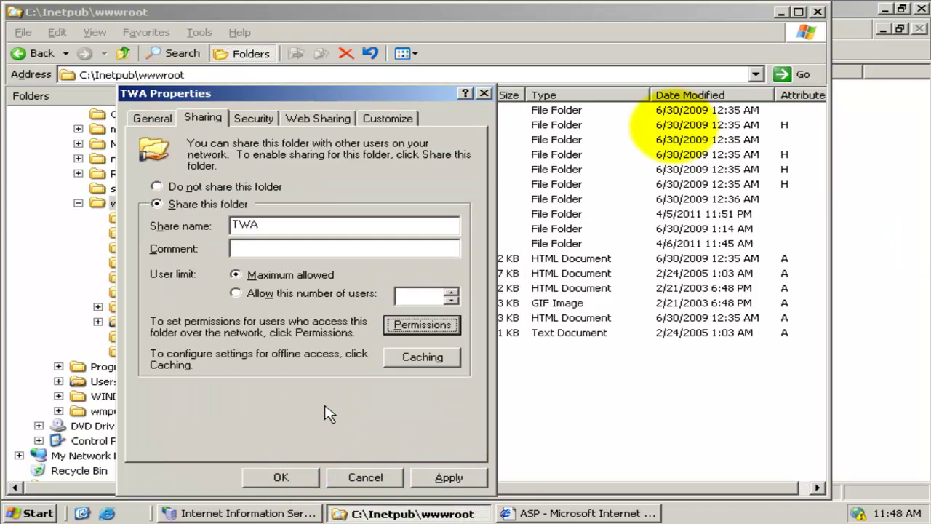
# - Add ServiceDesk to TWA's security list with Full Control, apply and close the properties
pyautogui.click(253, 116)
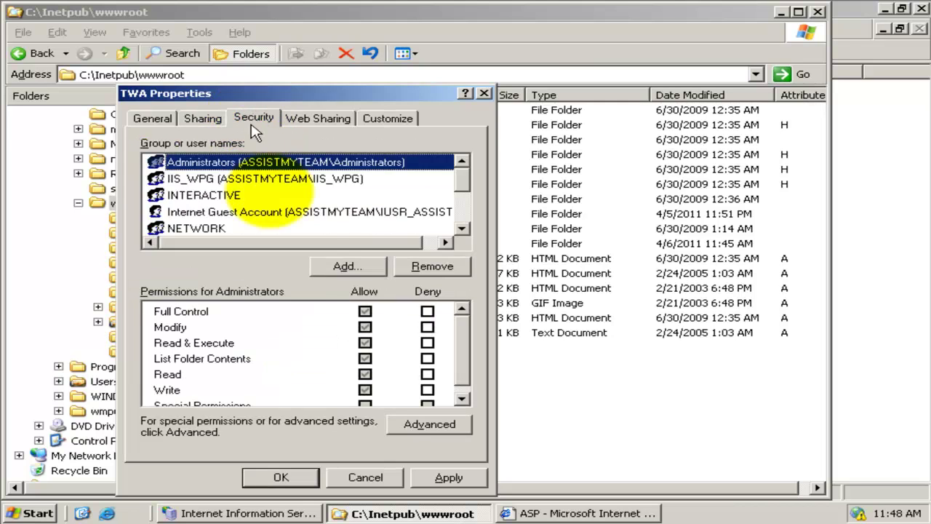
pyautogui.click(329, 268)
pyautogui.write('Serv')
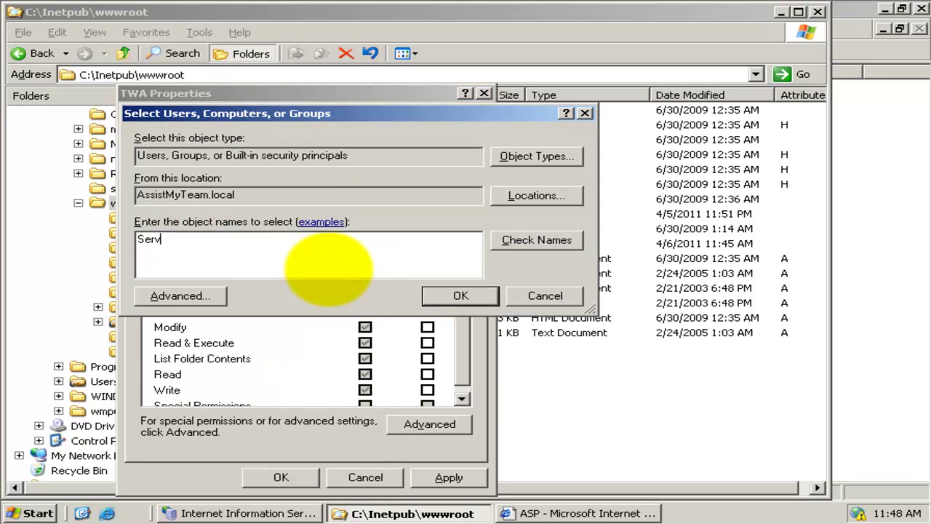
pyautogui.write('iceDesk')
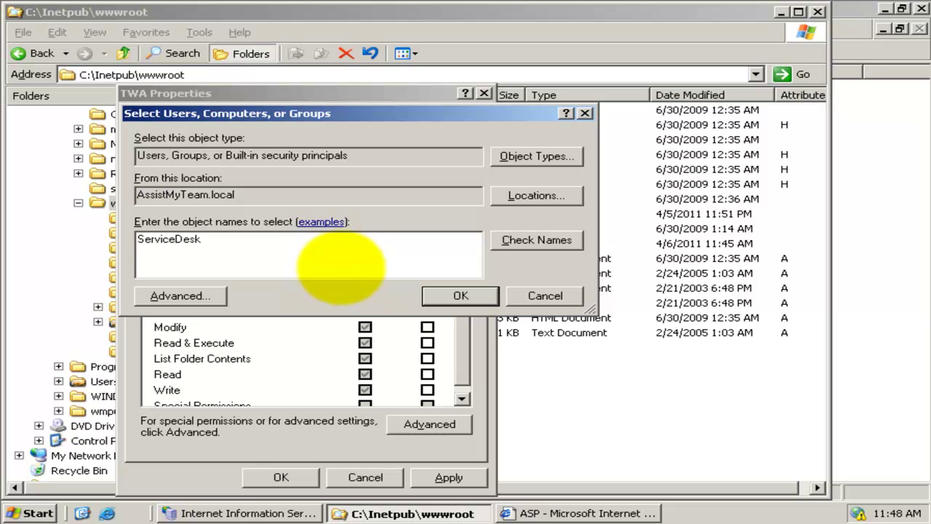
pyautogui.click(502, 240)
pyautogui.click(463, 295)
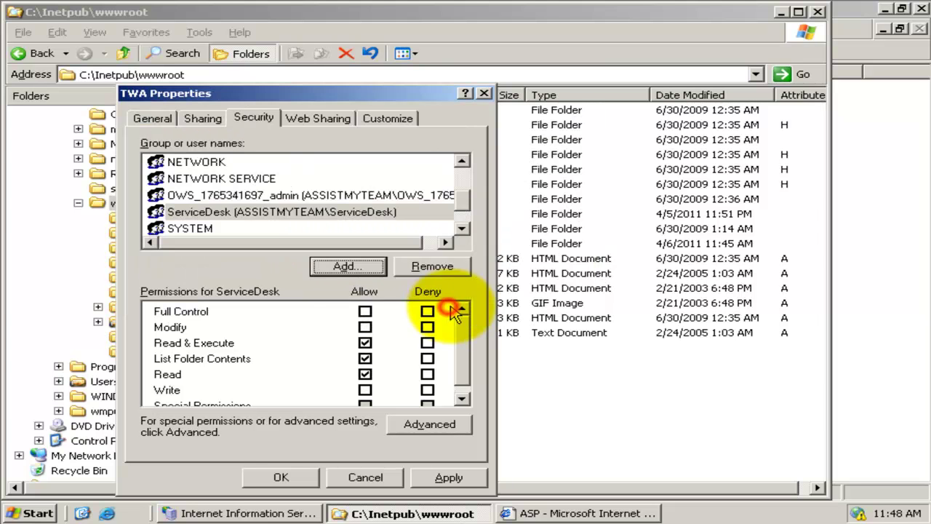
pyautogui.click(260, 217)
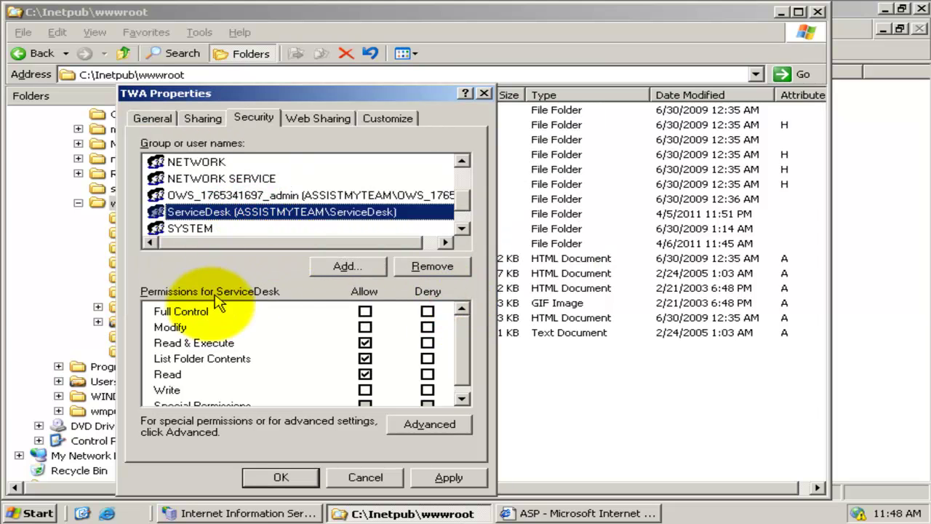
pyautogui.click(365, 311)
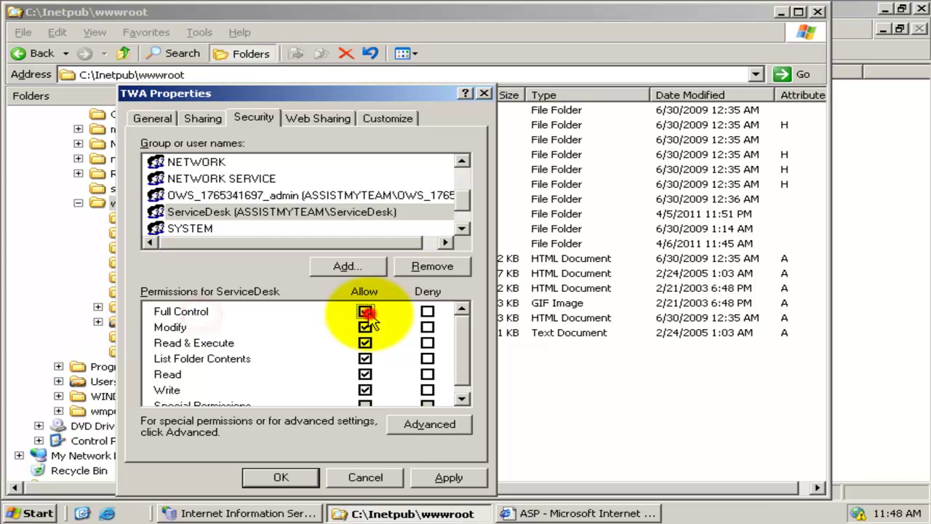
pyautogui.click(445, 477)
pyautogui.click(297, 483)
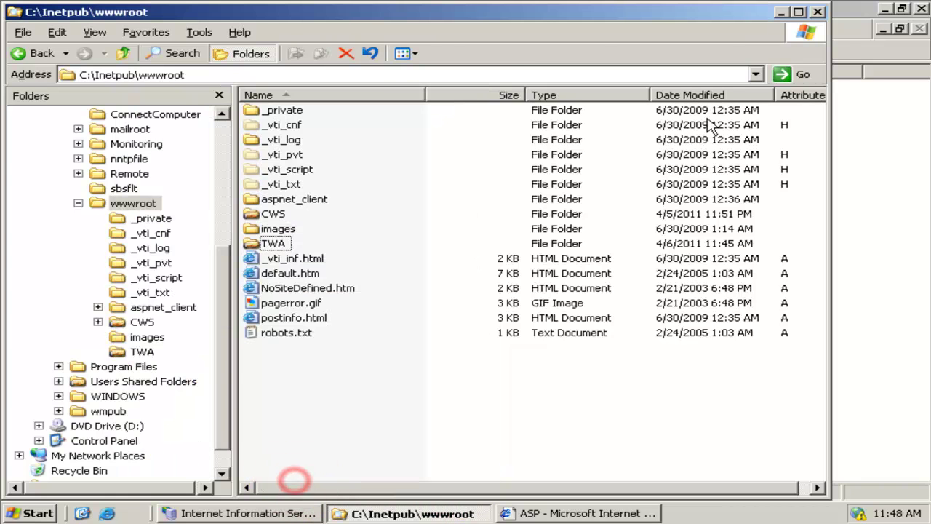
# - Bring up the Team Helpdesk Manager SP program folder
pyautogui.click(432, 245)
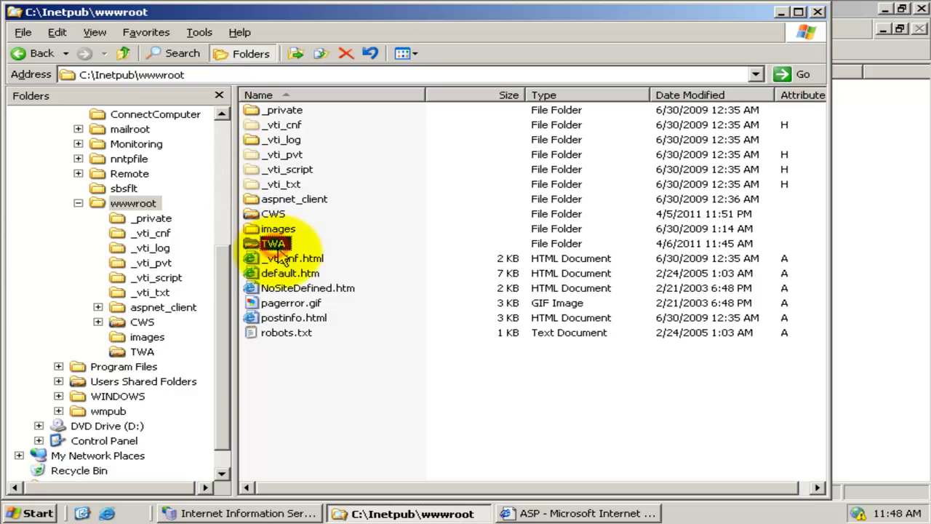
pyautogui.click(318, 247)
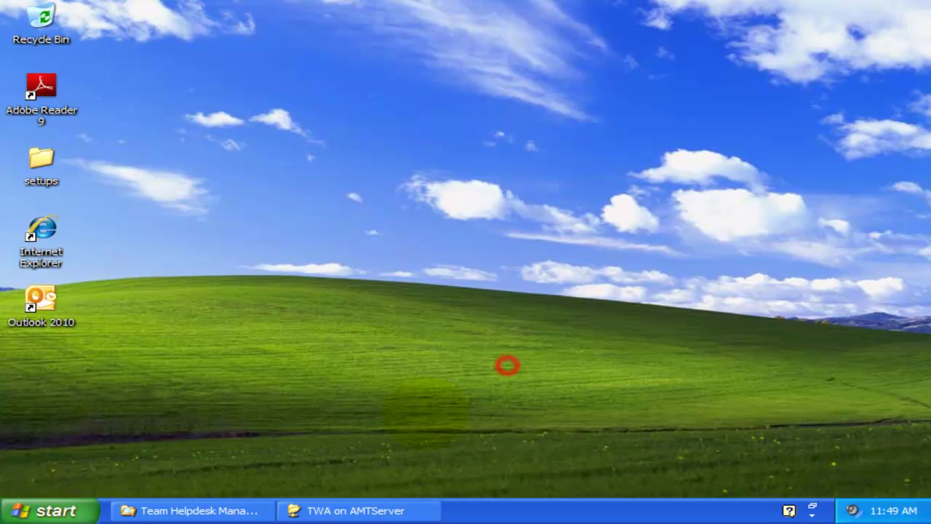
pyautogui.click(213, 510)
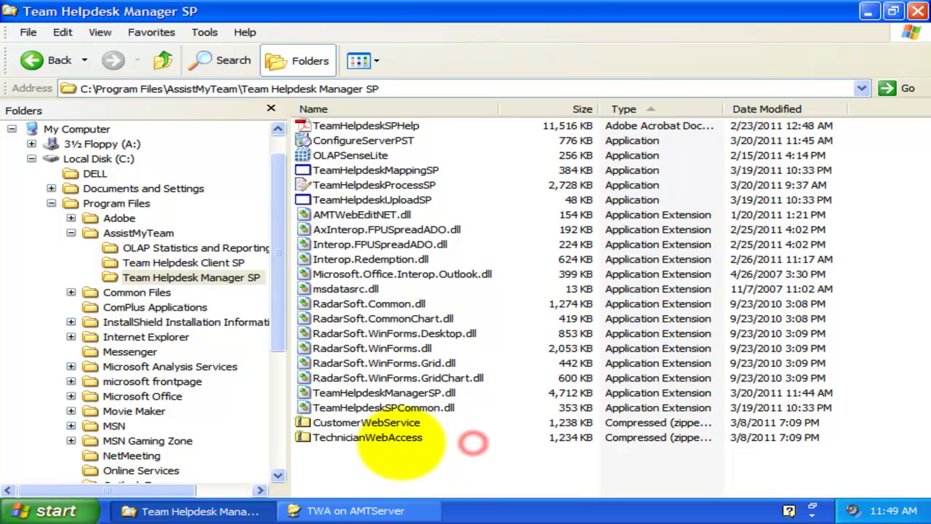
# - Start the Extraction Wizard for the TechnicianWebAccess zip archive
pyautogui.click(401, 438)
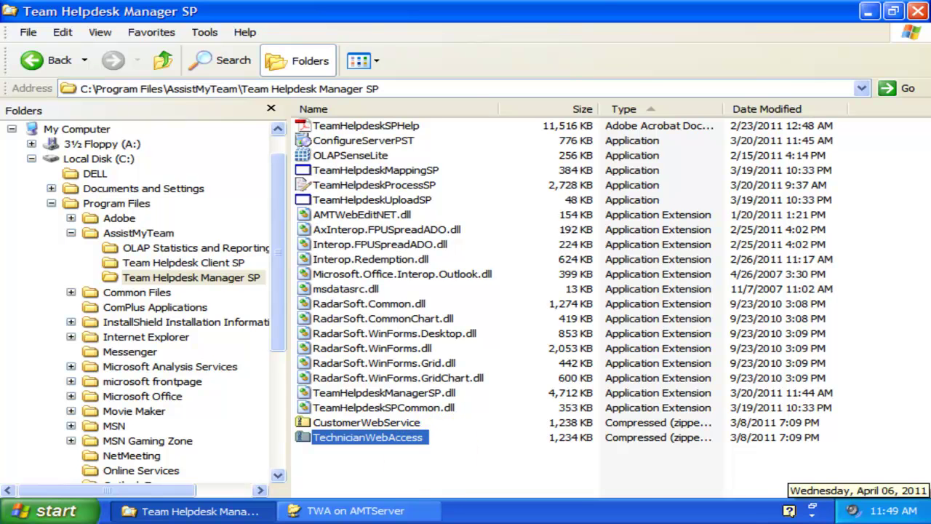
pyautogui.click(474, 461)
pyautogui.rightClick(376, 436)
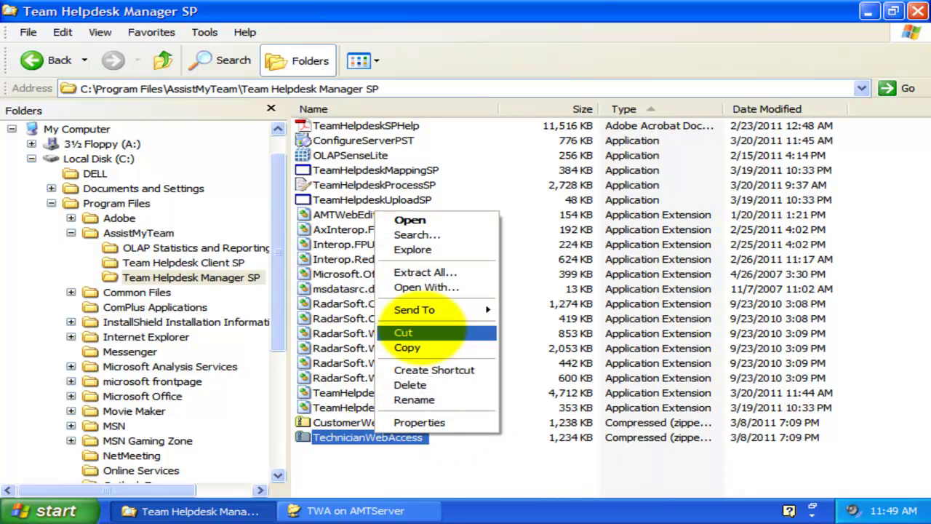
pyautogui.click(426, 270)
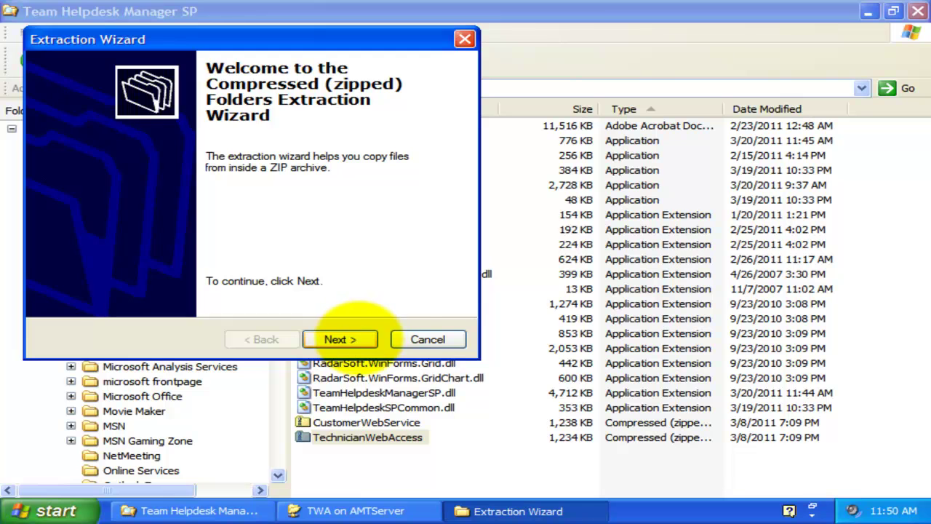
pyautogui.click(351, 338)
# - Extract to \\AMTServer\TWA with 'Show extracted files' unchecked, then finish
pyautogui.click(393, 509)
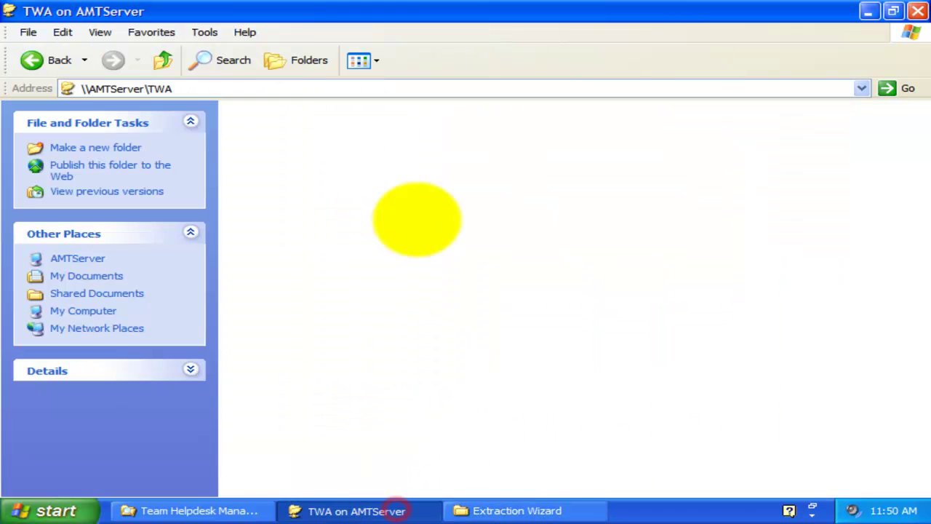
pyautogui.click(246, 88)
pyautogui.rightClick(146, 88)
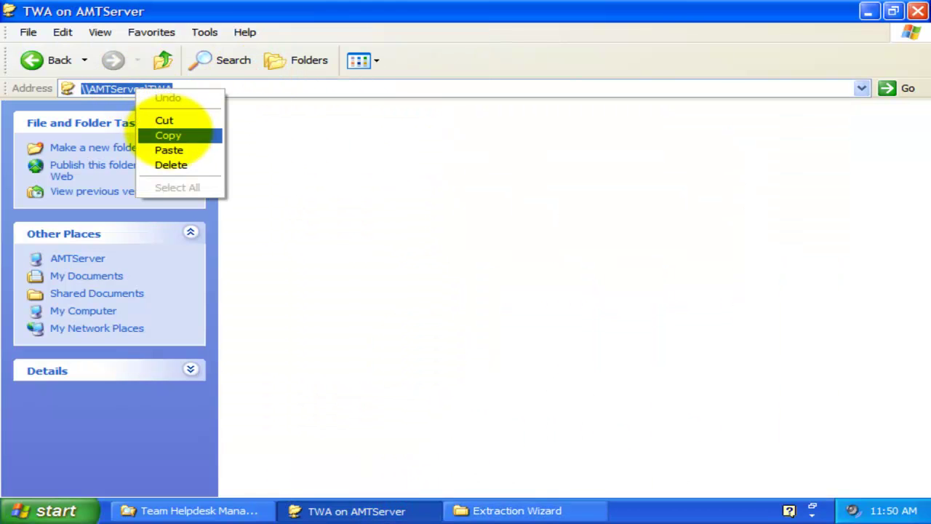
pyautogui.click(168, 135)
pyautogui.click(868, 11)
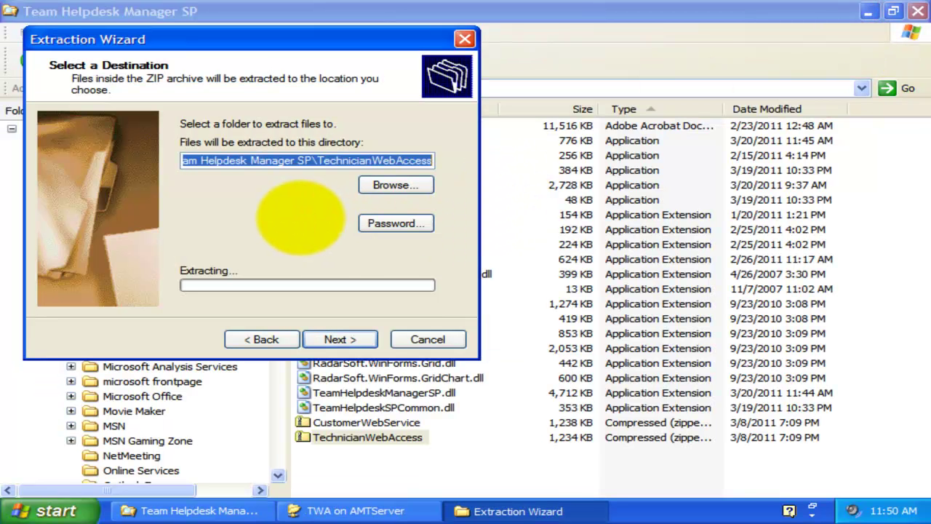
pyautogui.press('Delete')
pyautogui.rightClick(275, 161)
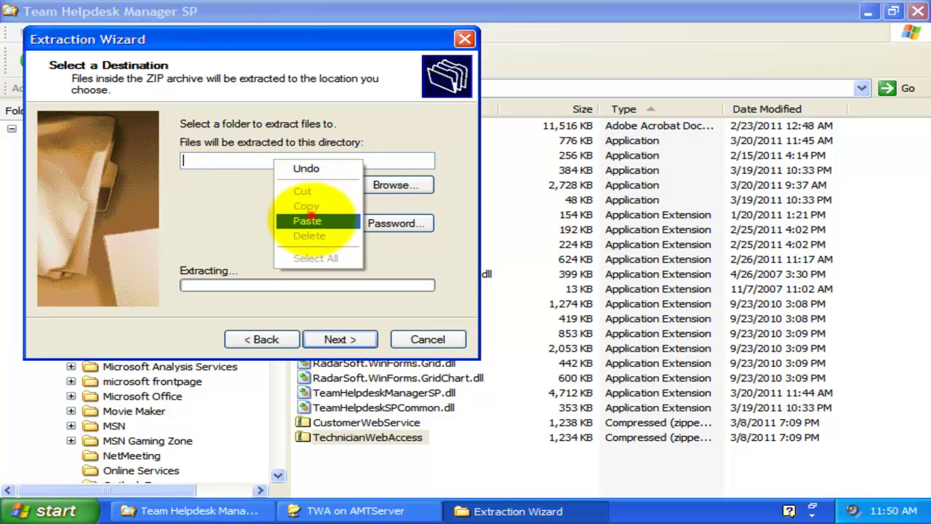
pyautogui.click(308, 220)
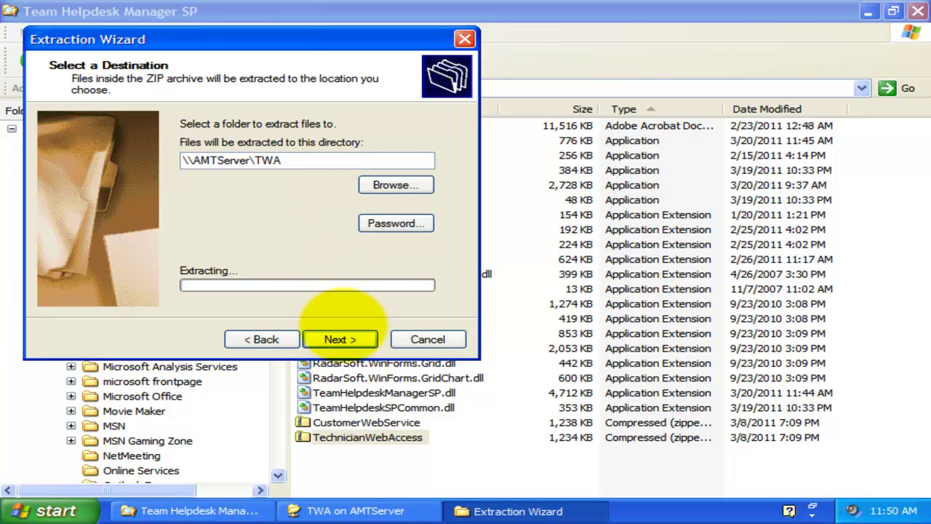
pyautogui.click(339, 339)
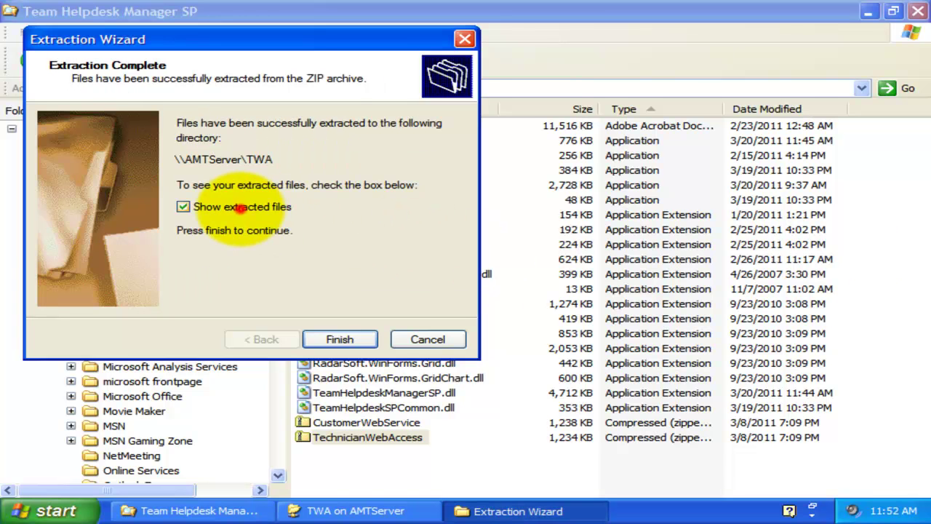
pyautogui.click(243, 207)
pyautogui.click(340, 339)
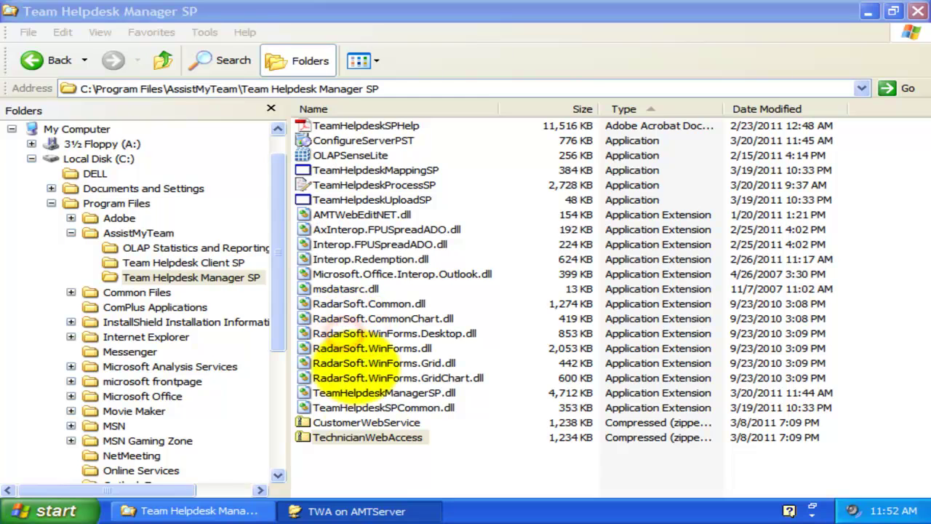
# - Show the TWA on AMTServer folder contents in Details view
pyautogui.click(364, 510)
pyautogui.click(358, 62)
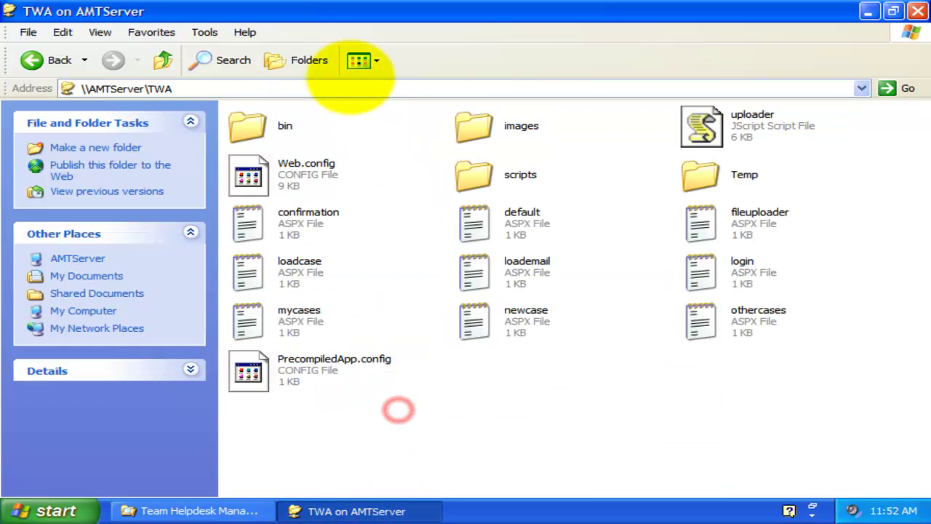
pyautogui.click(379, 146)
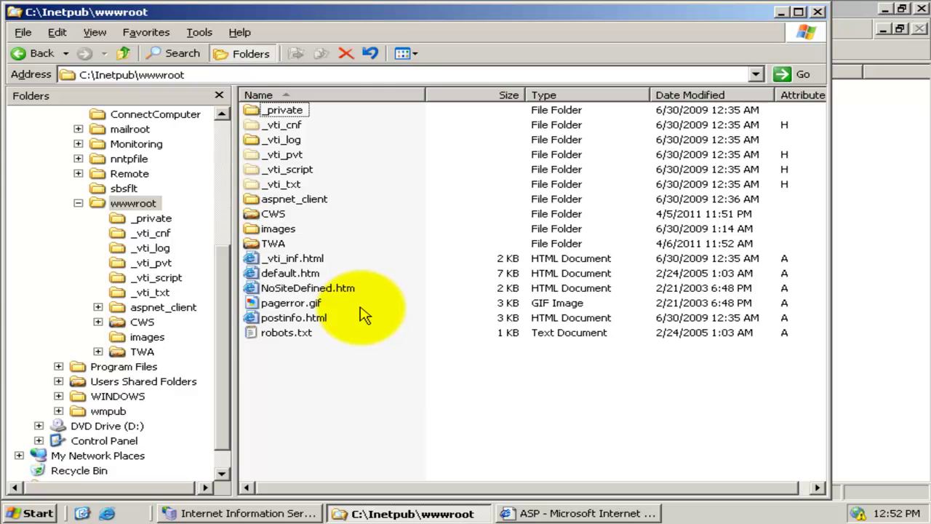
# - Open the Security permissions of TWA's Temp folder with IIS_WPG selected
pyautogui.doubleClick(274, 244)
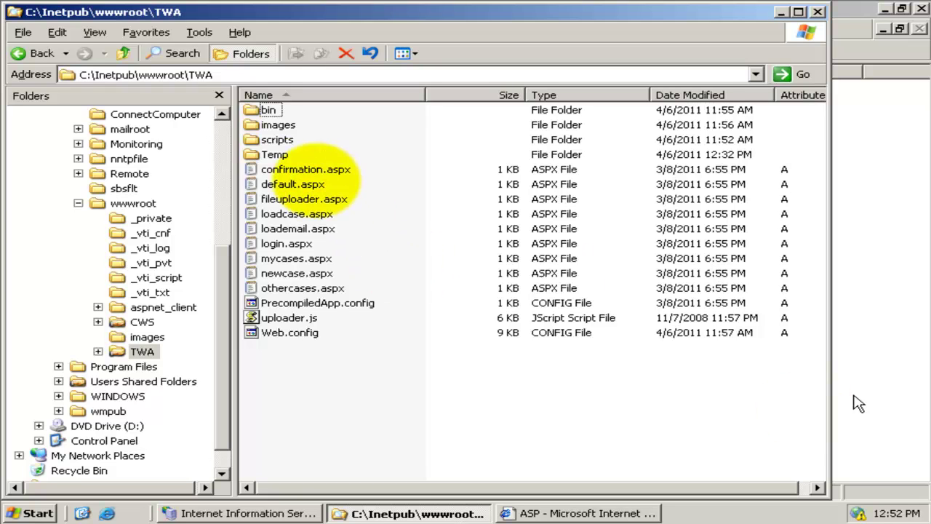
pyautogui.click(273, 155)
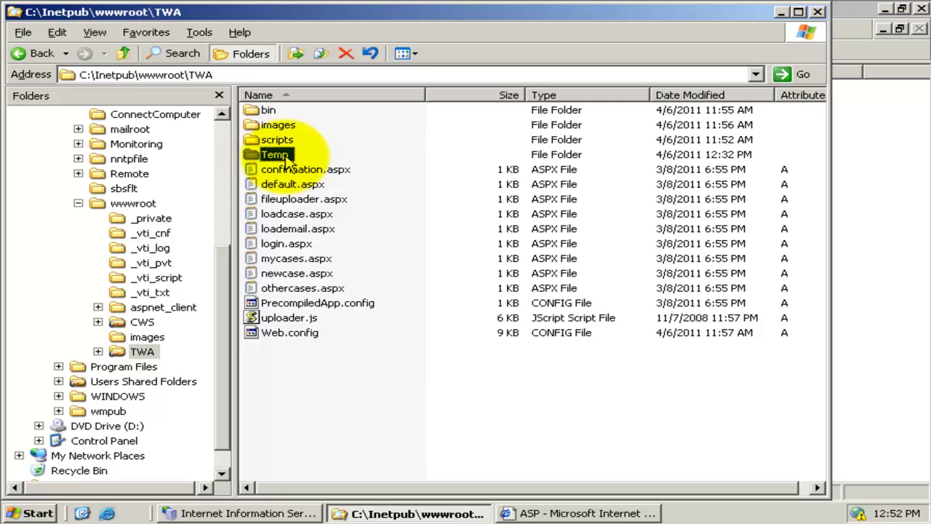
pyautogui.rightClick(286, 162)
pyautogui.click(342, 353)
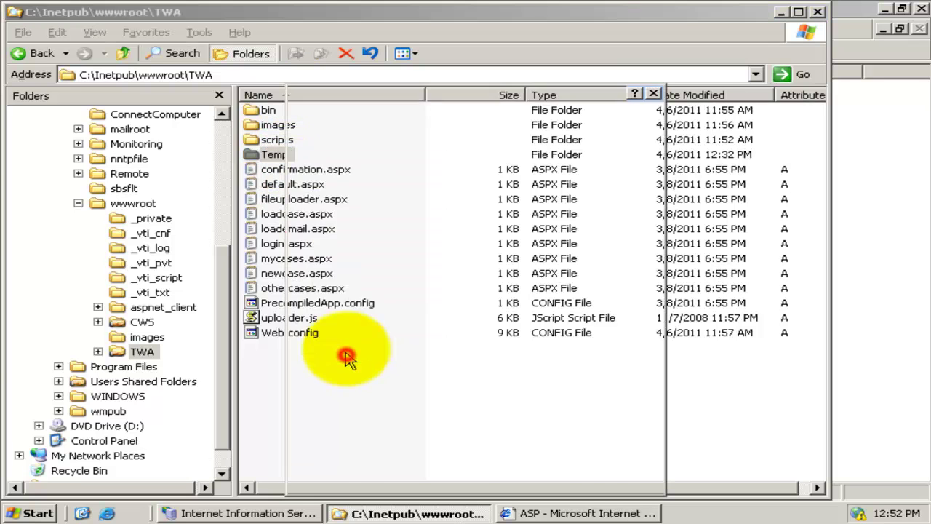
pyautogui.click(436, 124)
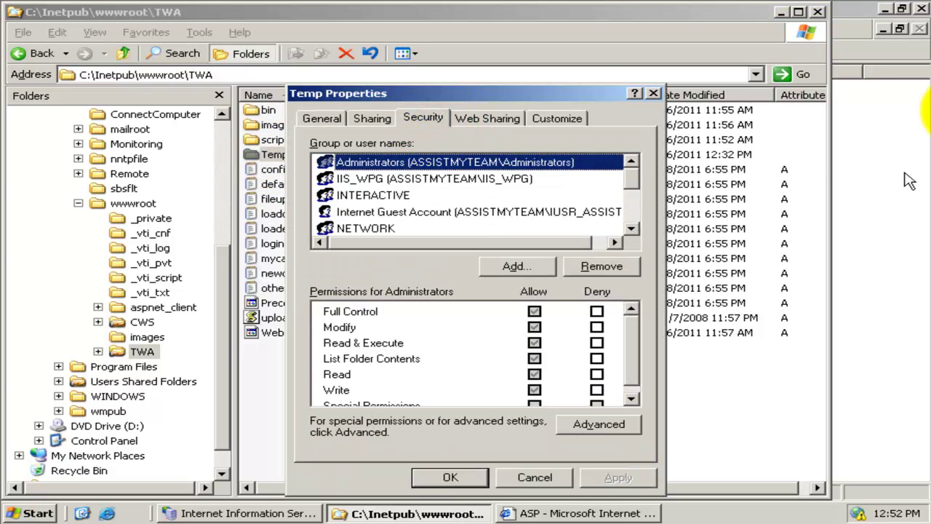
pyautogui.click(495, 183)
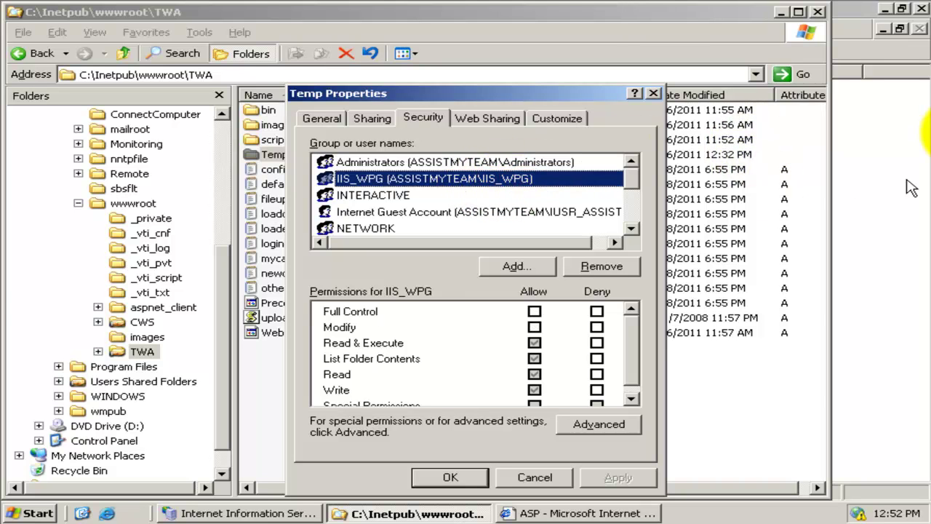
pyautogui.click(608, 509)
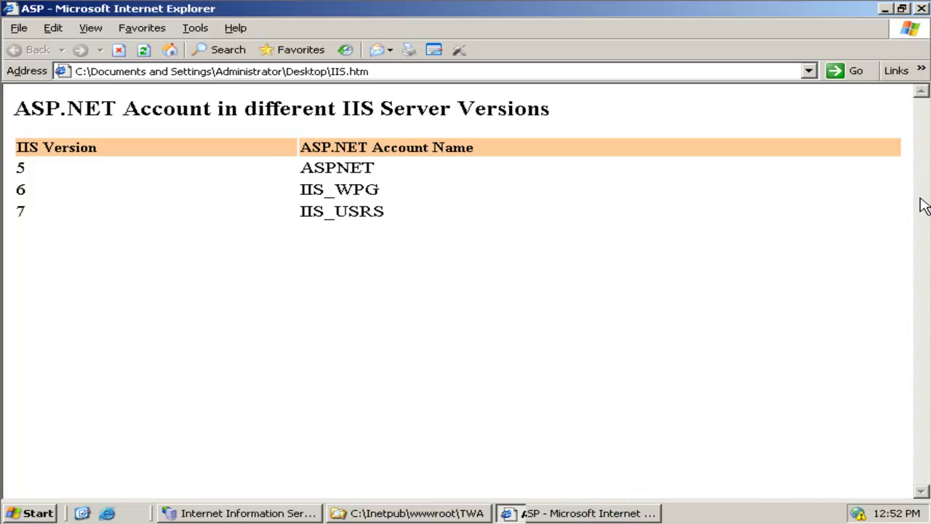
# - Highlight the ASPNET, IIS_WPG and IIS_USRS accounts used by IIS 5, 6 and 7
pyautogui.doubleClick(21, 168)
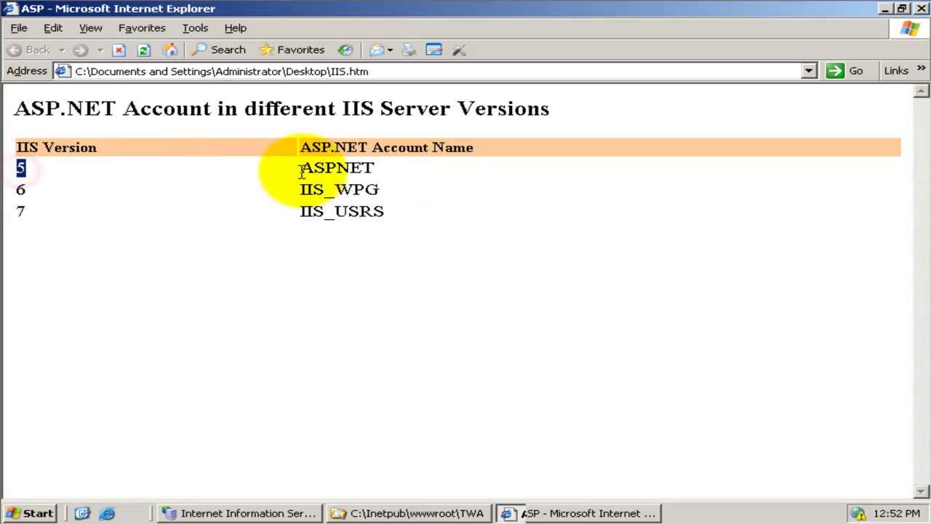
pyautogui.moveTo(309, 168); pyautogui.dragTo(374, 168)
pyautogui.click(331, 175)
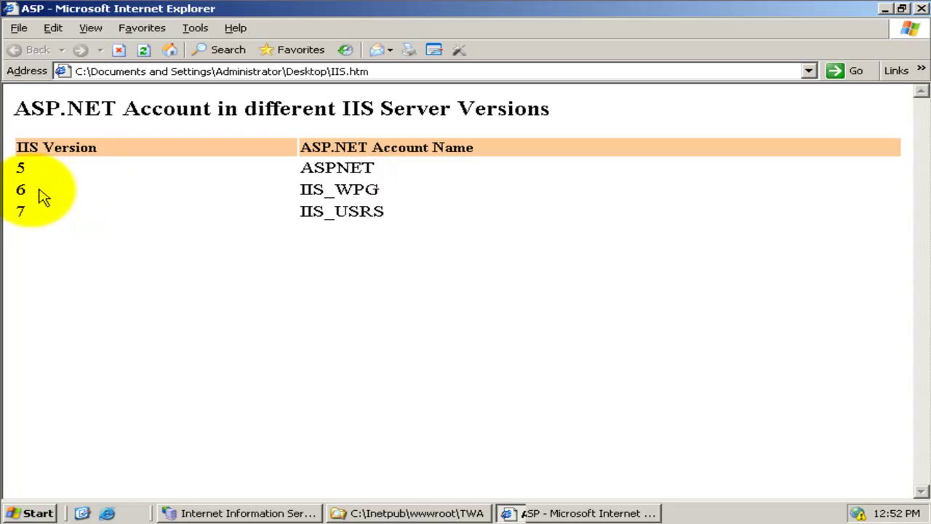
pyautogui.click(16, 190)
pyautogui.moveTo(301, 189); pyautogui.dragTo(398, 190)
pyautogui.click(390, 197)
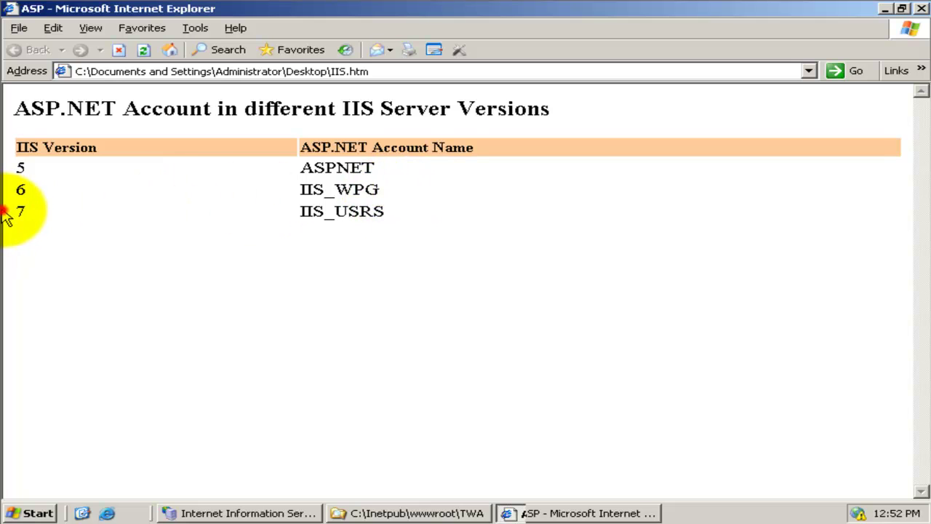
pyautogui.moveTo(21, 218); pyautogui.dragTo(376, 214)
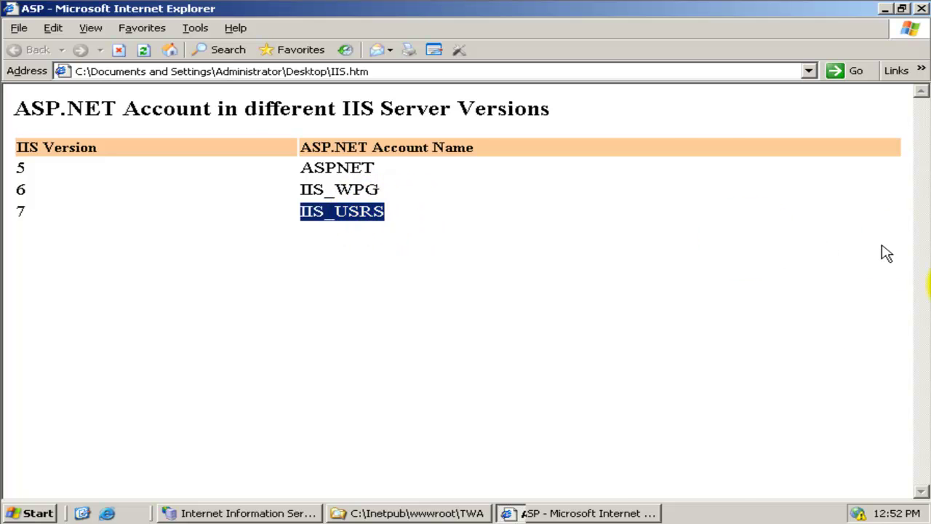
# - Allow IIS_WPG Full Control on the Temp folder, apply and confirm
pyautogui.click(591, 512)
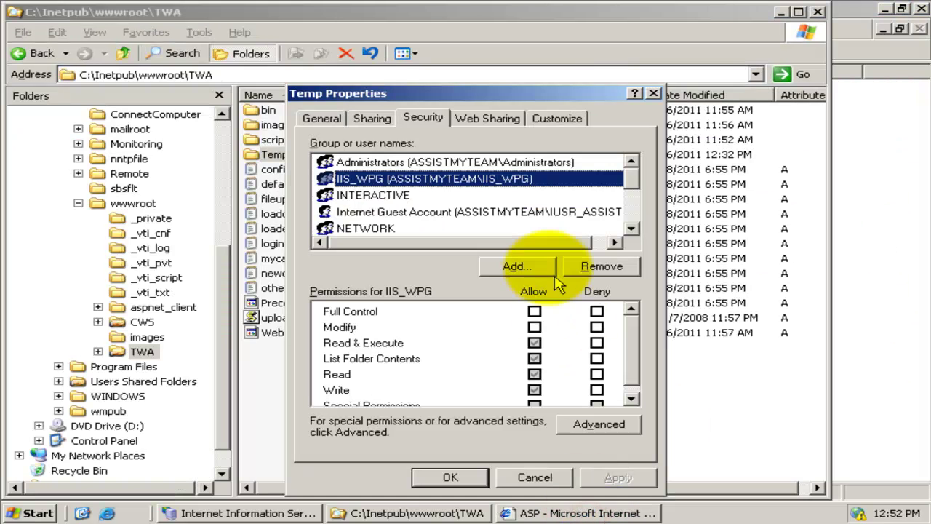
pyautogui.click(494, 183)
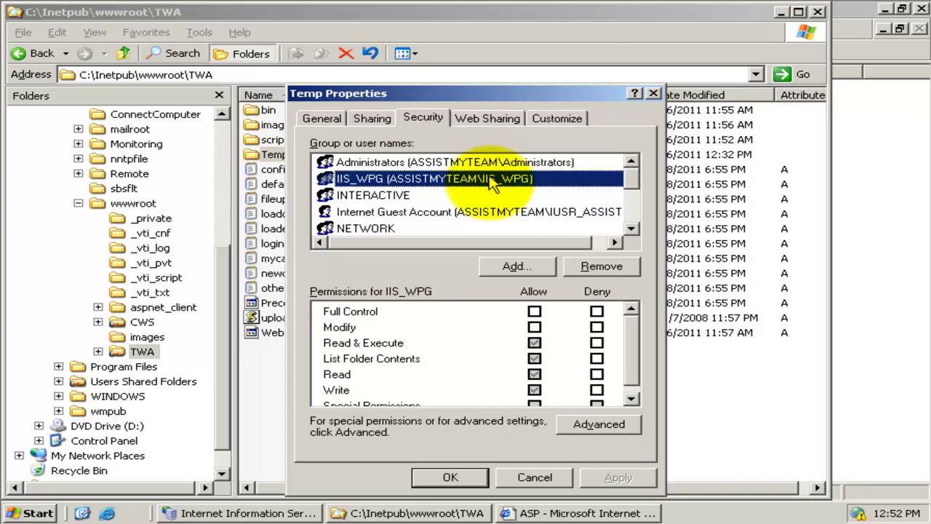
pyautogui.click(534, 312)
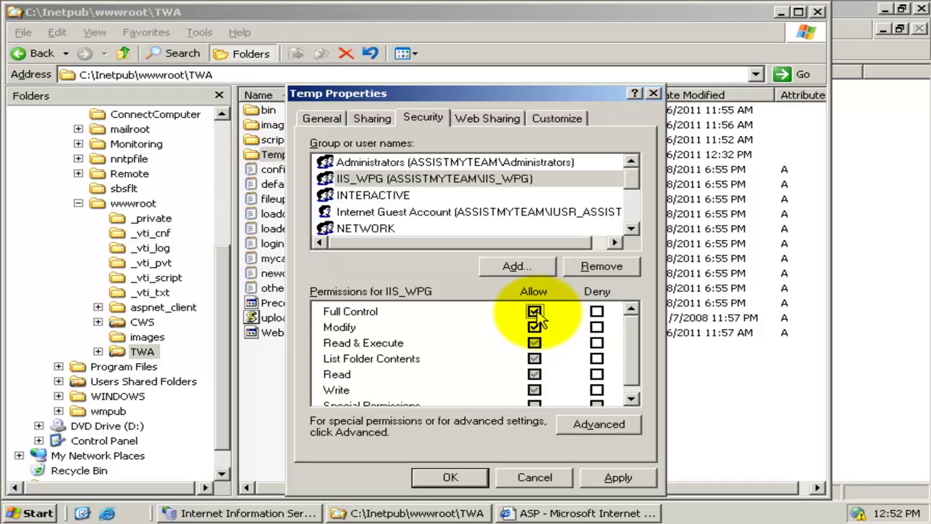
pyautogui.click(617, 482)
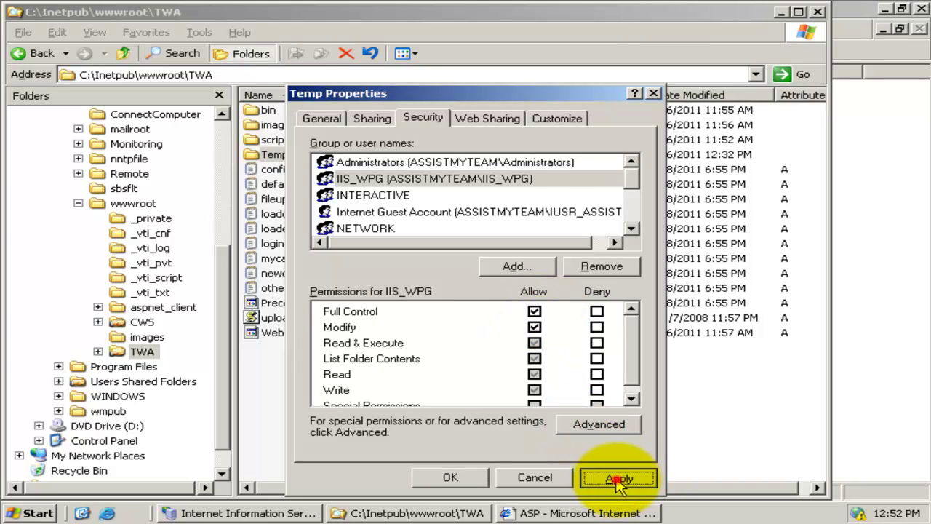
pyautogui.click(449, 476)
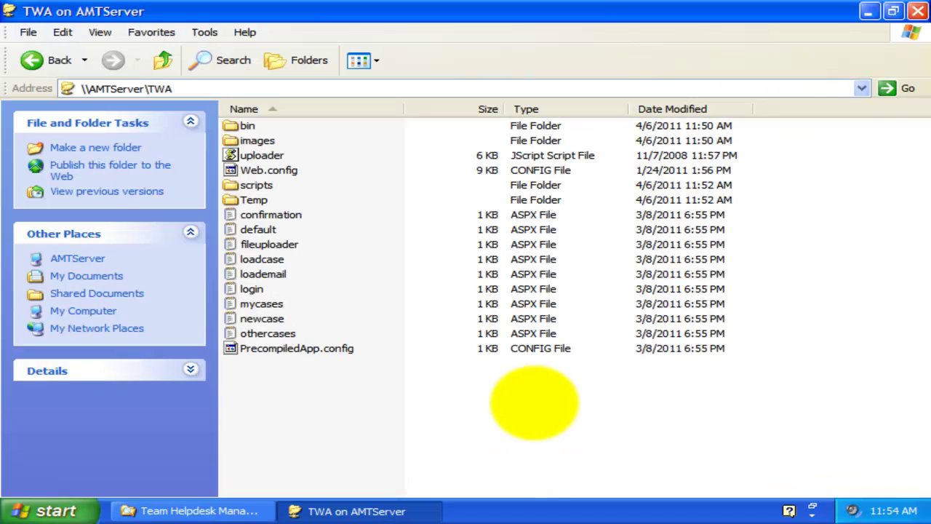
pyautogui.click(484, 418)
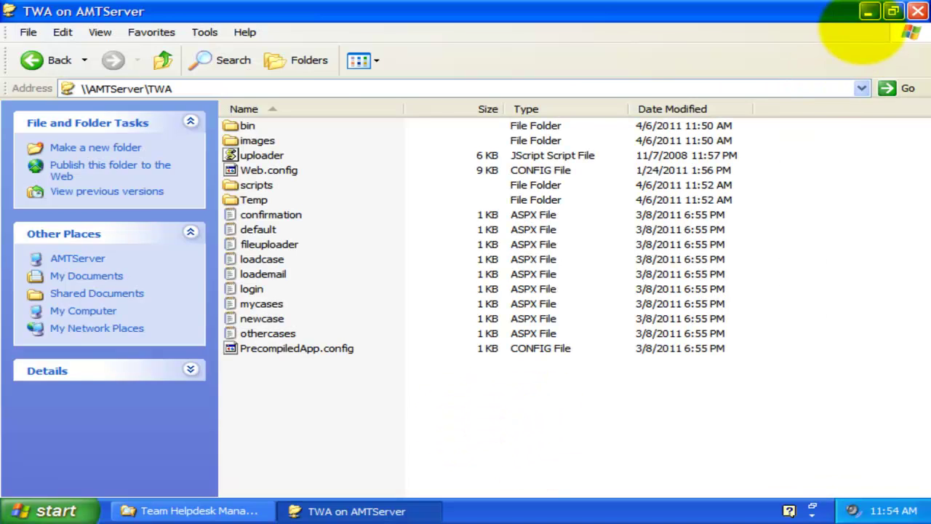
# - Minimize the TWA and Team Helpdesk Manager SP folder windows and launch Outlook 2010
pyautogui.click(868, 11)
pyautogui.click(872, 11)
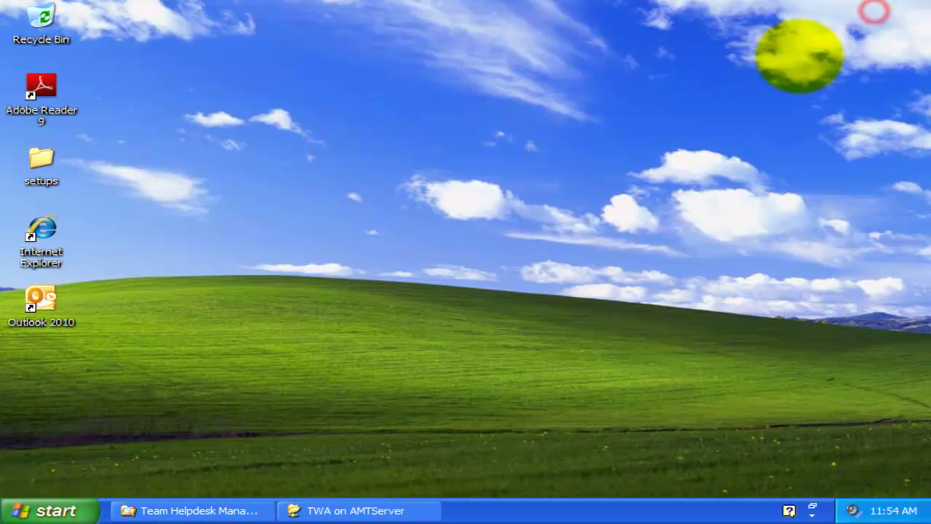
pyautogui.click(526, 251)
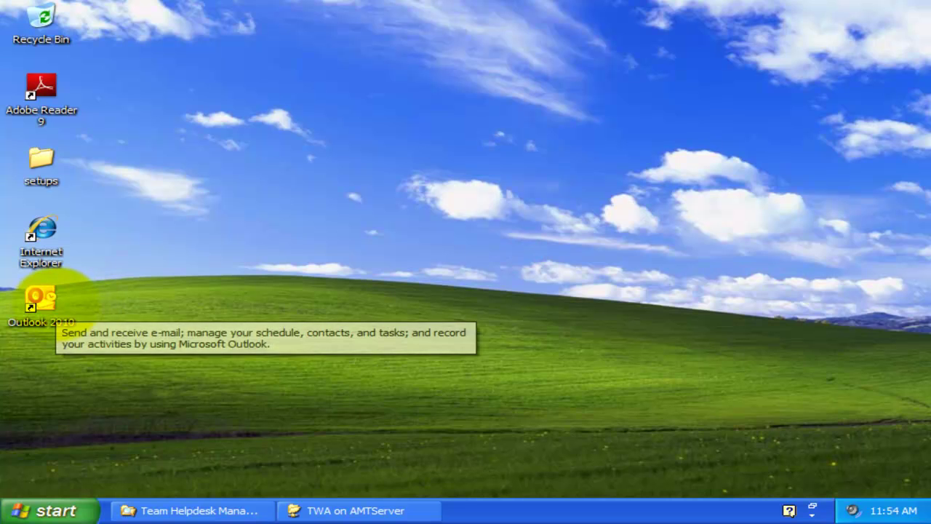
pyautogui.doubleClick(52, 301)
# - Go to File > Team Helpdesk Manager SP and open the Web Access settings
pyautogui.click(30, 32)
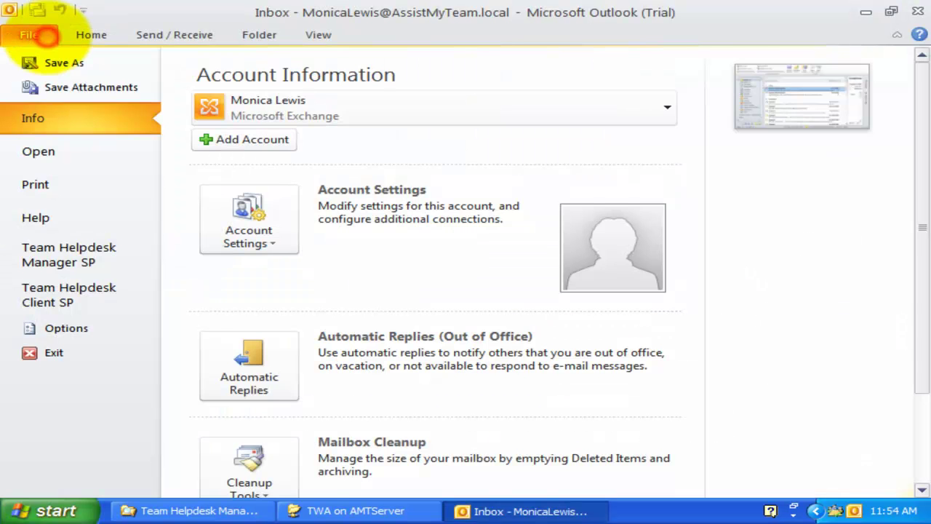
pyautogui.click(108, 250)
pyautogui.click(922, 364)
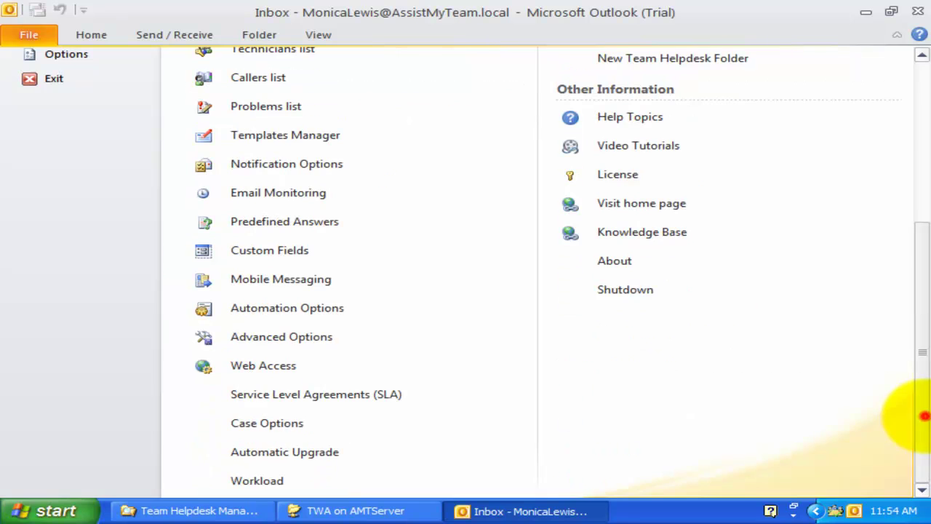
pyautogui.click(303, 364)
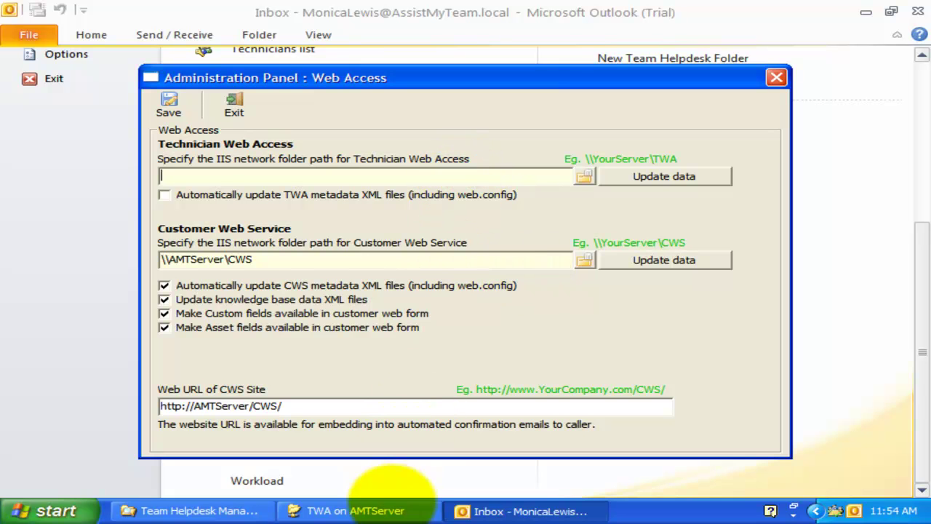
# - Copy \\AMTServer\TWA from Explorer's address bar into the Technician Web Access path field
pyautogui.click(393, 509)
pyautogui.click(322, 89)
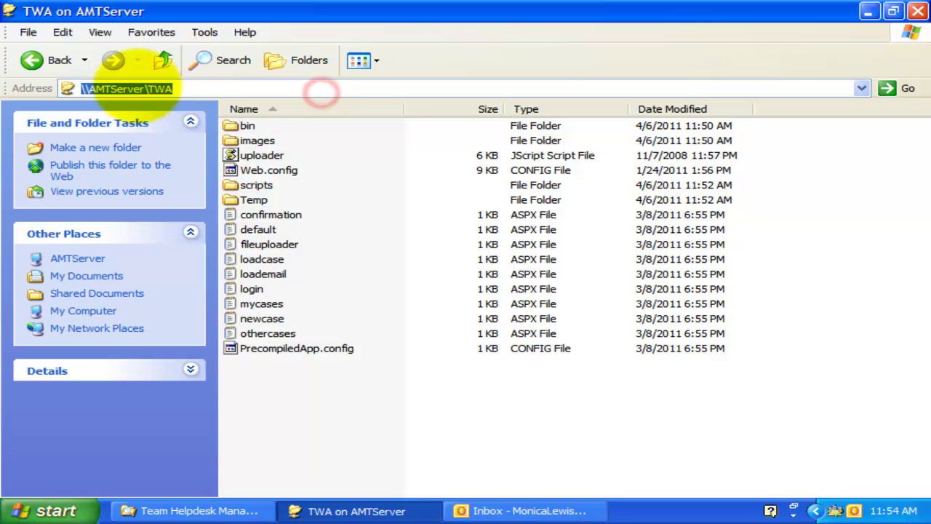
pyautogui.rightClick(144, 89)
pyautogui.click(188, 129)
pyautogui.click(869, 11)
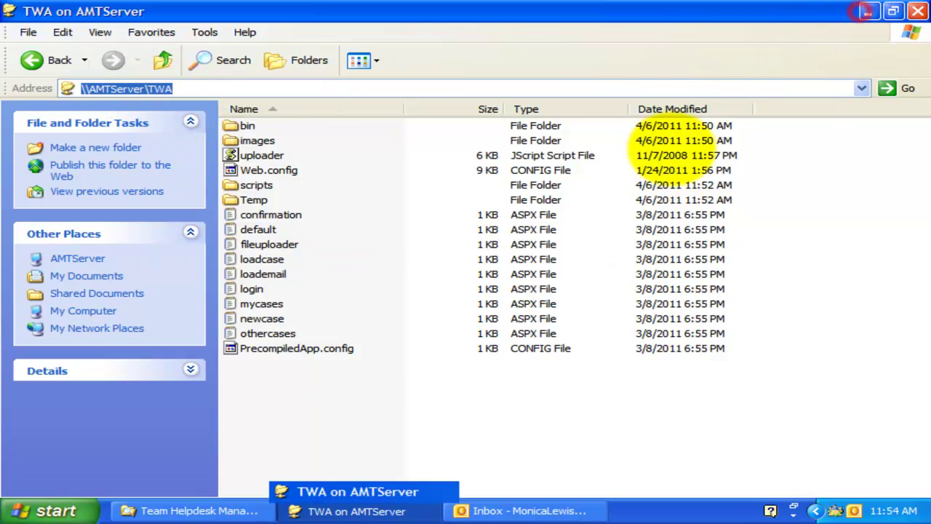
pyautogui.rightClick(407, 178)
pyautogui.click(439, 231)
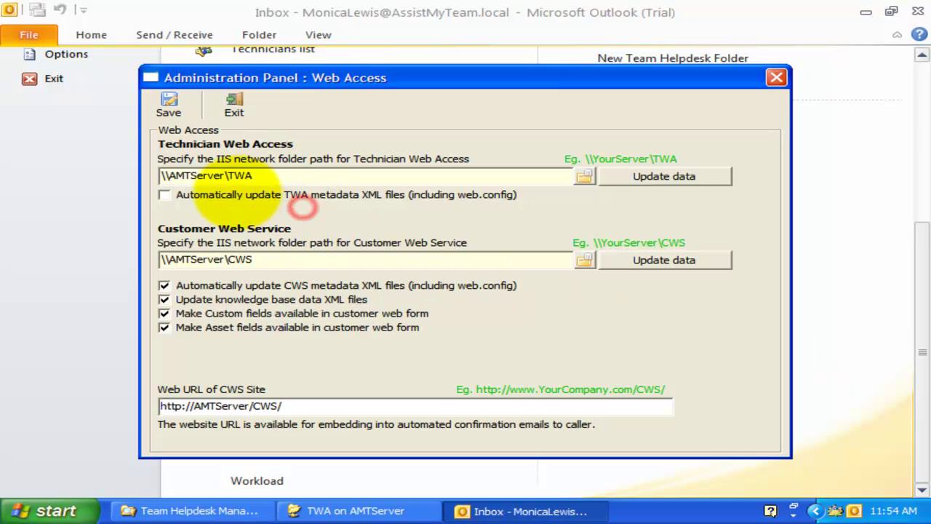
# - Enable automatic TWA metadata XML updates, update the data now, and save
pyautogui.click(238, 193)
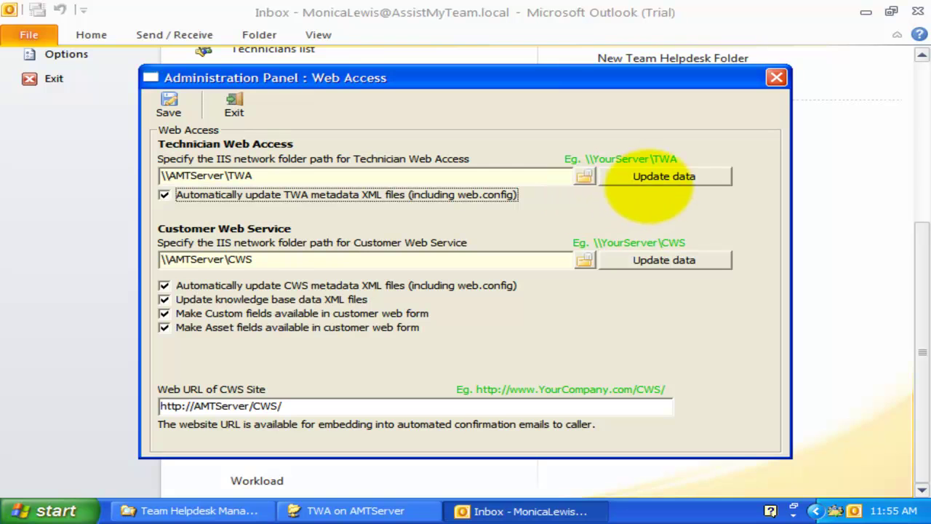
pyautogui.click(655, 176)
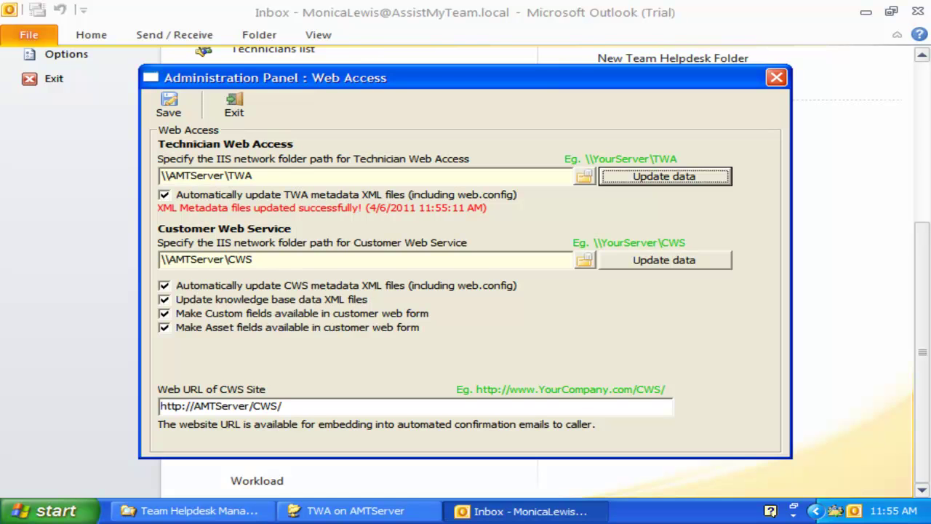
pyautogui.click(179, 107)
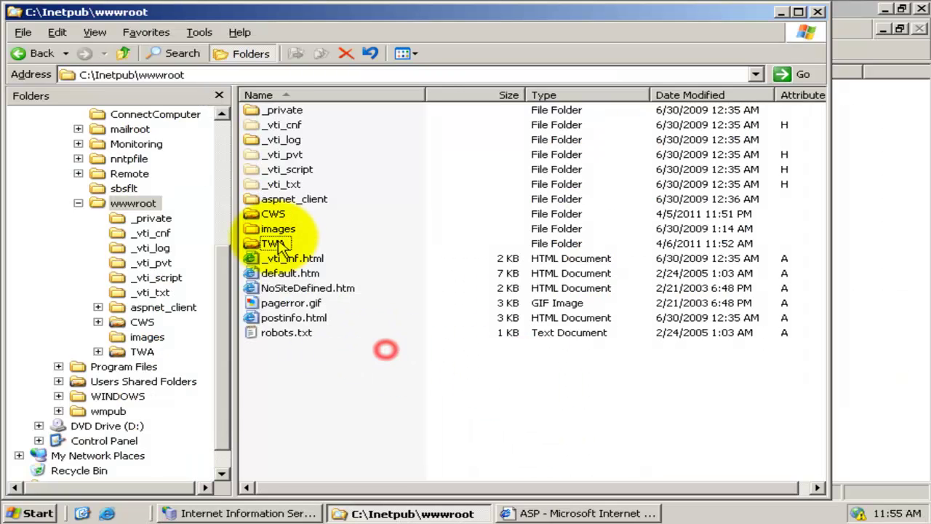
# - Open the TWA folder and its bin subfolder in Explorer
pyautogui.click(273, 243)
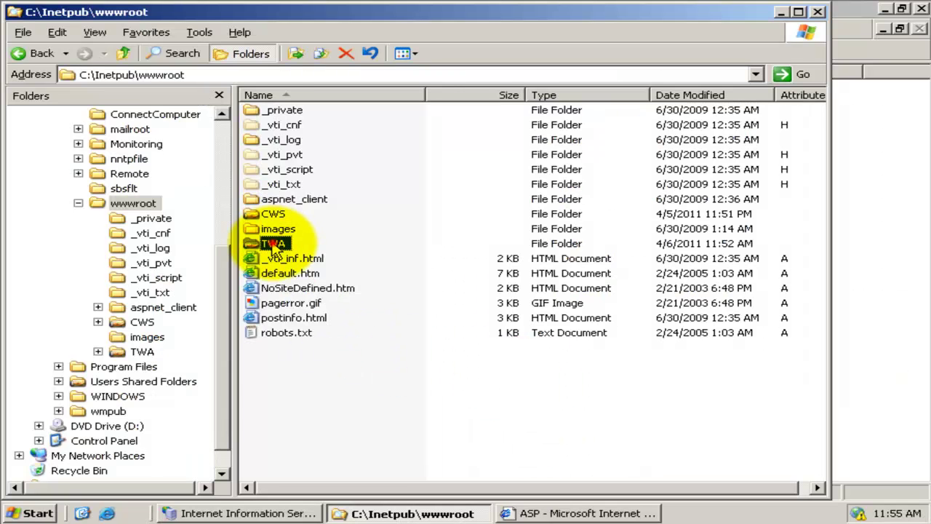
pyautogui.doubleClick(273, 244)
pyautogui.doubleClick(270, 110)
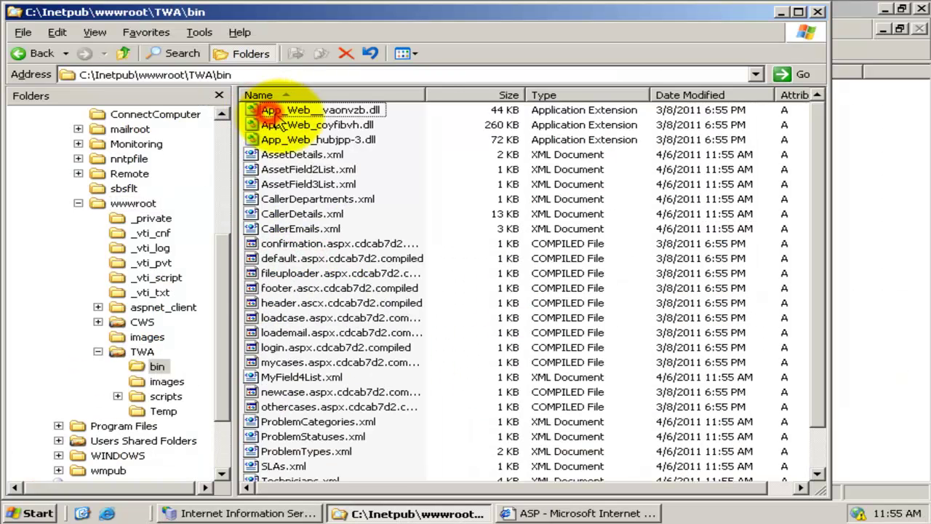
# - Look over App_Web_coyfibvh.dll, AssetField2List.xml, CallerDepartments.xml and CallerDetails.xml, then minimize Outlook
pyautogui.click(384, 290)
pyautogui.click(316, 126)
pyautogui.click(314, 168)
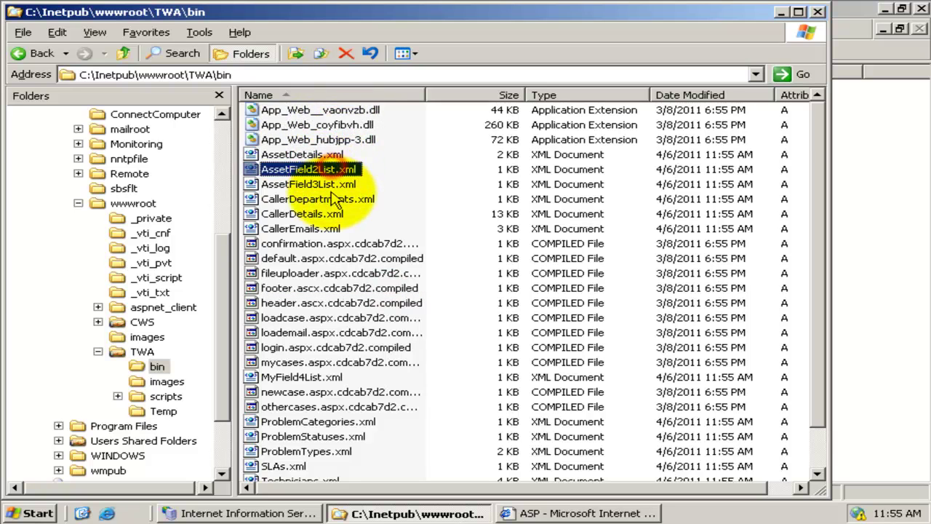
pyautogui.click(333, 199)
pyautogui.click(331, 214)
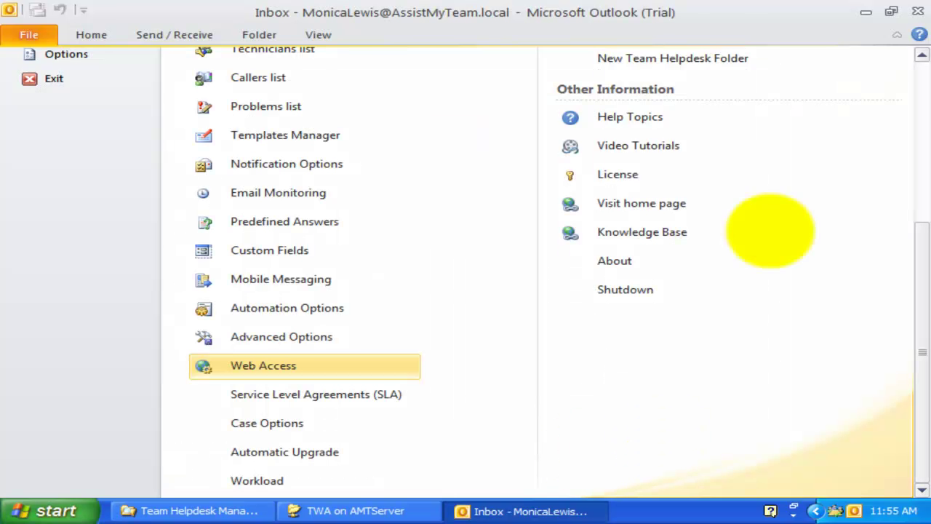
pyautogui.click(862, 10)
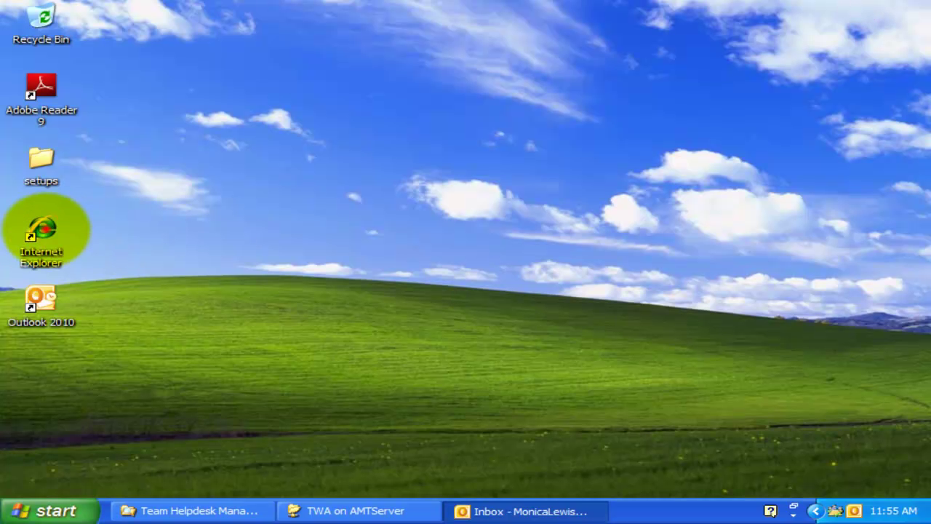
pyautogui.doubleClick(44, 229)
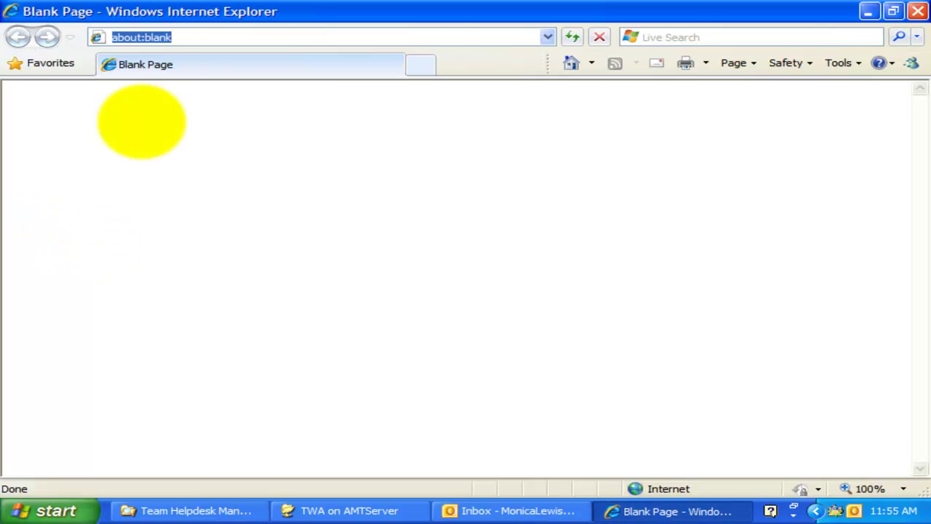
pyautogui.write('htt')
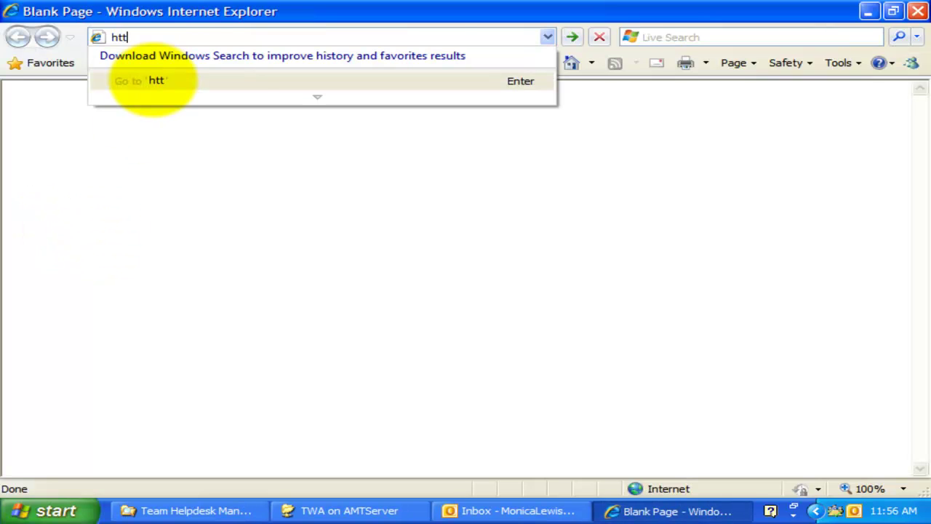
pyautogui.write('p://AMTServer/TWA')
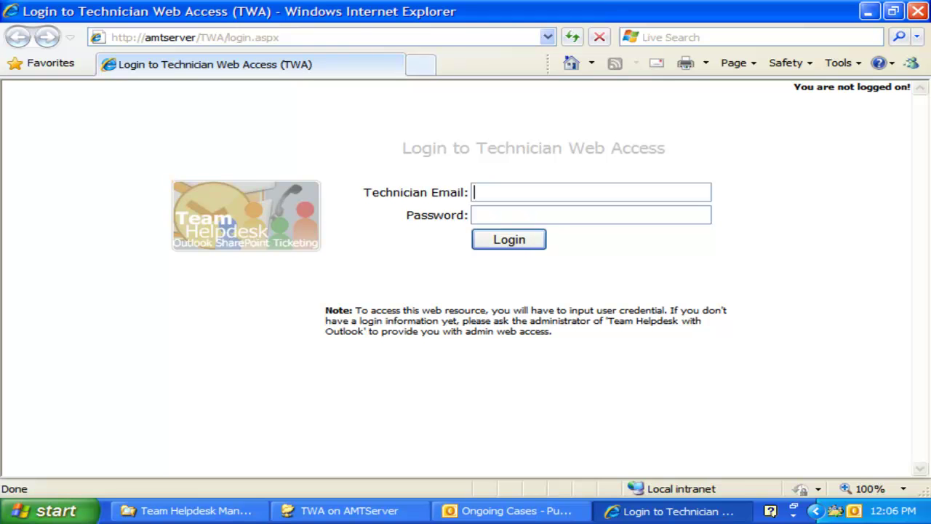
pyautogui.click(605, 194)
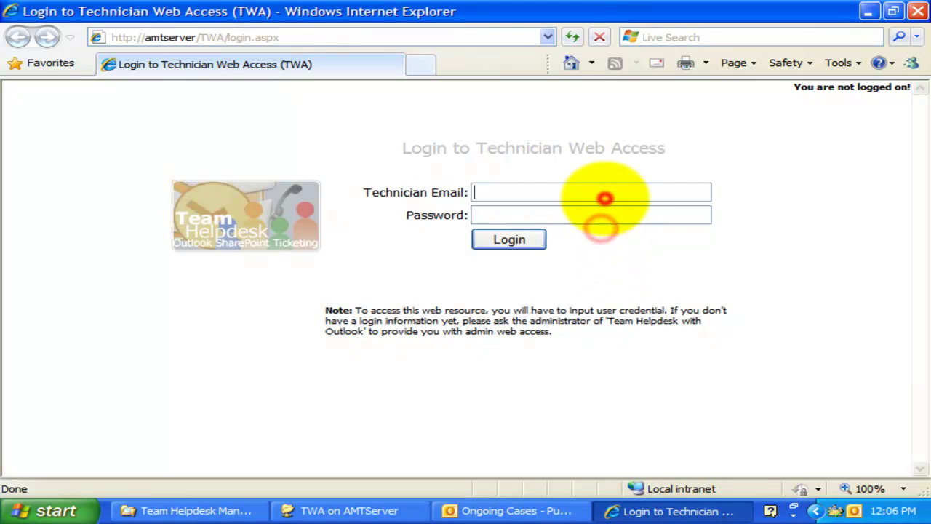
pyautogui.click(611, 212)
pyautogui.click(614, 194)
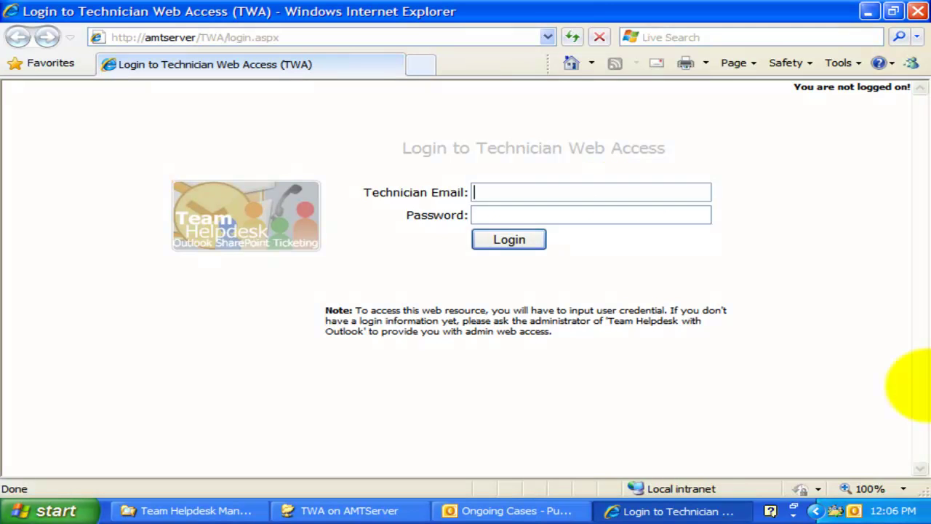
pyautogui.click(718, 395)
# - Open the Team Helpdesk Manager SP technicians list and maximize it
pyautogui.click(515, 512)
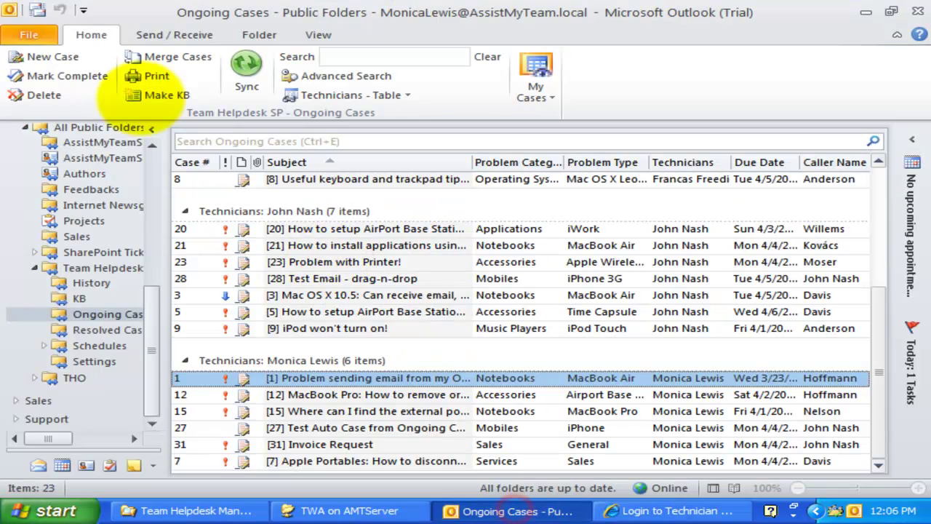
pyautogui.click(28, 34)
pyautogui.click(102, 251)
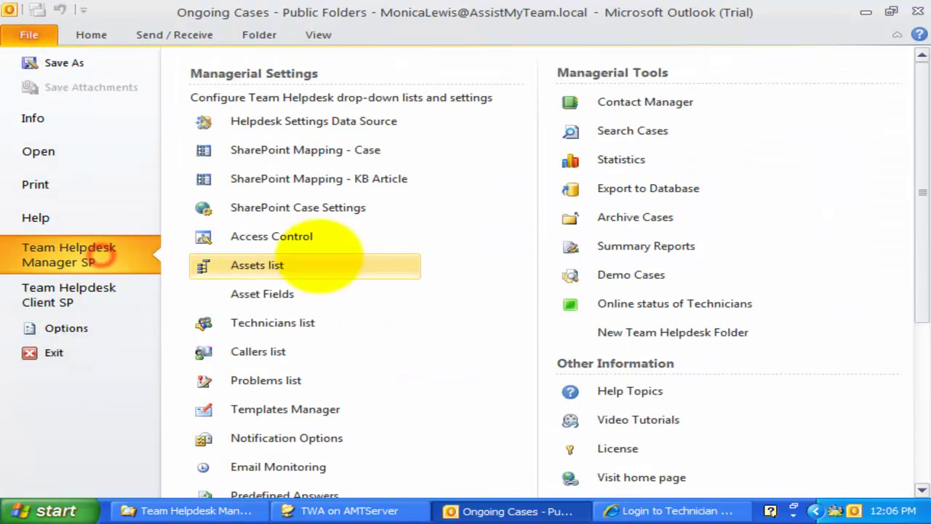
pyautogui.click(324, 323)
pyautogui.scroll(-3, 349, 276)
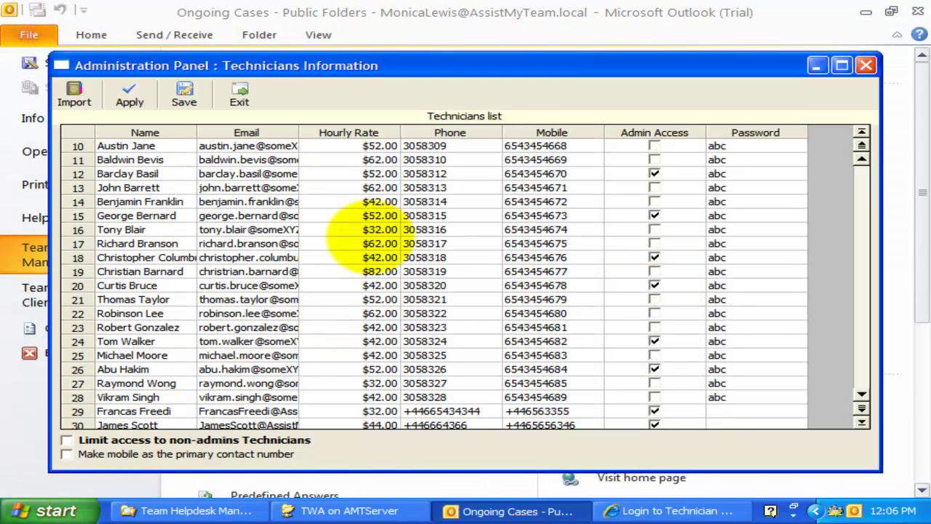
pyautogui.doubleClick(408, 65)
# - Widen the Email column and copy row 33's email address
pyautogui.click(205, 385)
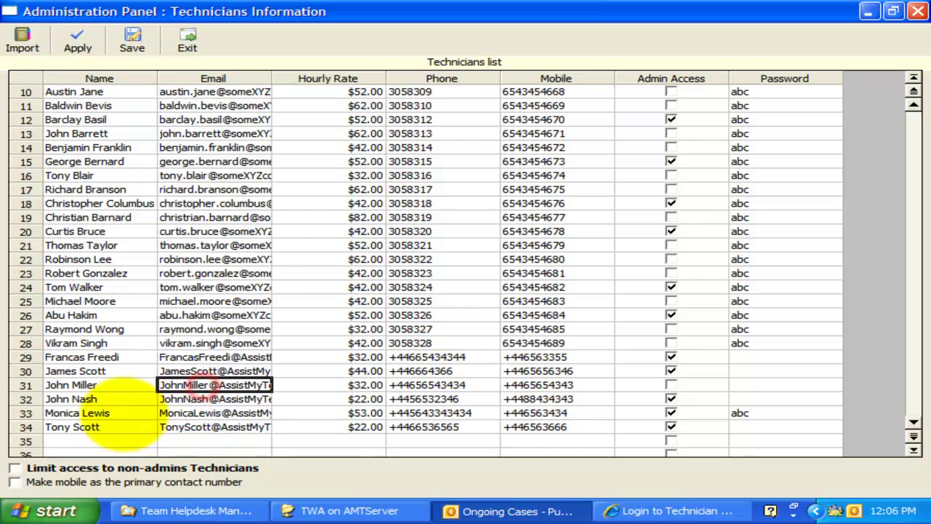
pyautogui.click(117, 411)
pyautogui.moveTo(272, 79); pyautogui.dragTo(353, 79)
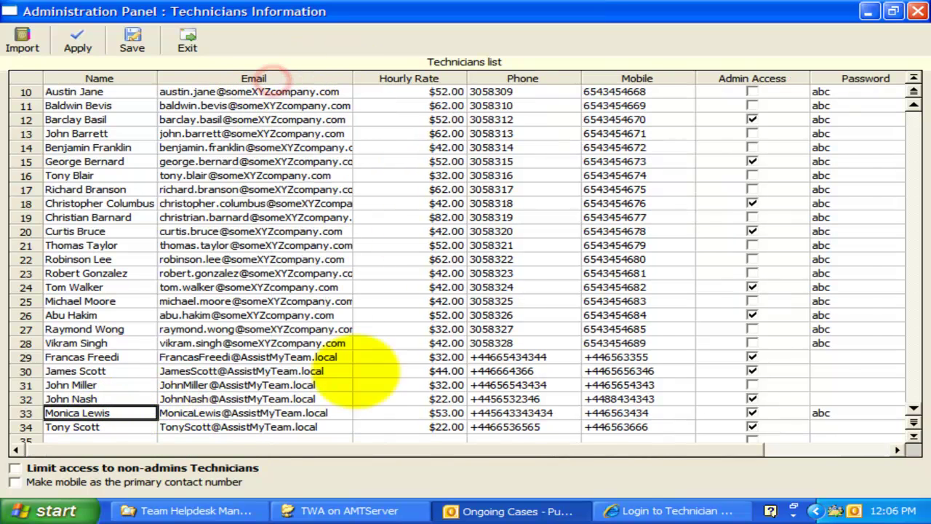
pyautogui.click(325, 412)
pyautogui.click(334, 412)
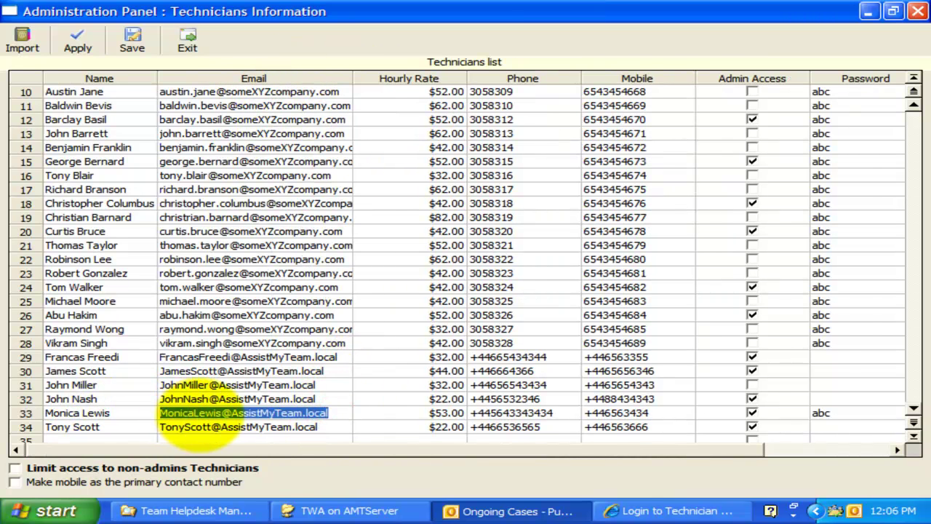
pyautogui.rightClick(217, 414)
pyautogui.click(257, 457)
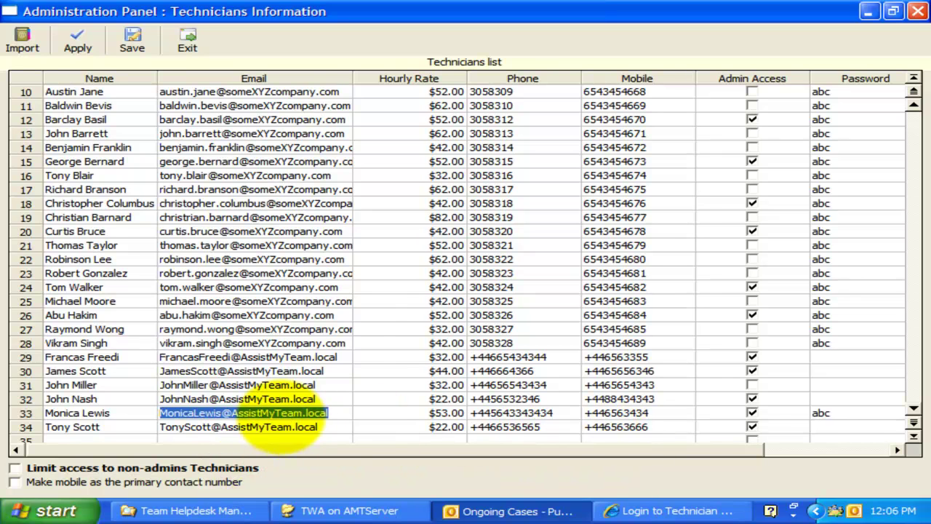
# - Fill in row 33's Password, grant the row-31 technician Admin Access, then close the list
pyautogui.click(837, 412)
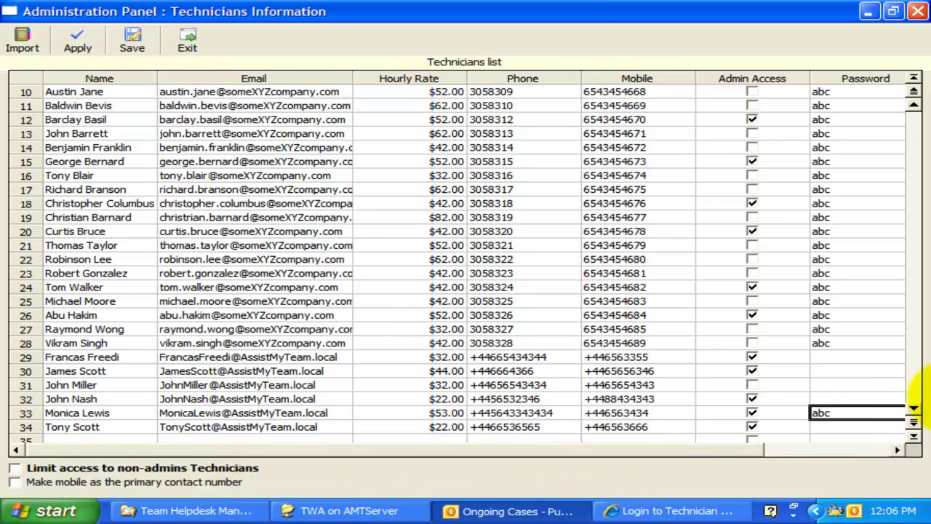
pyautogui.click(913, 412)
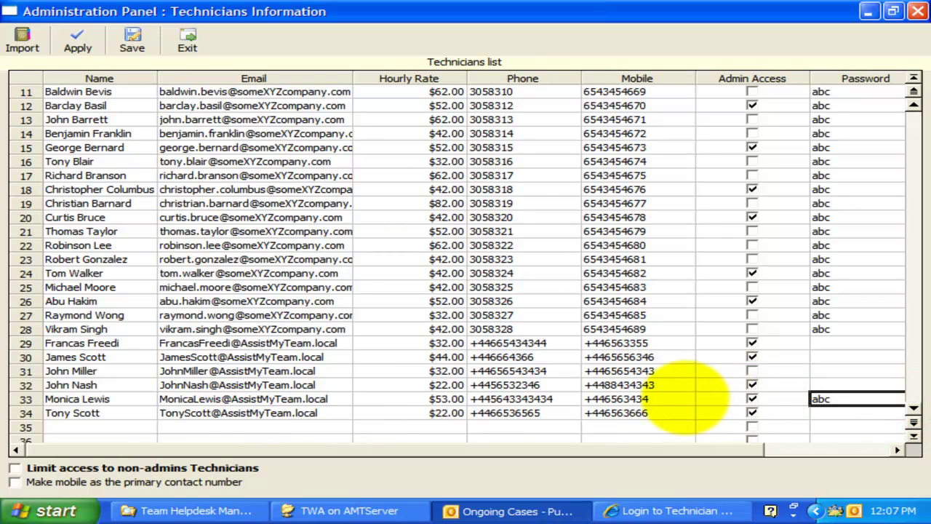
pyautogui.click(676, 398)
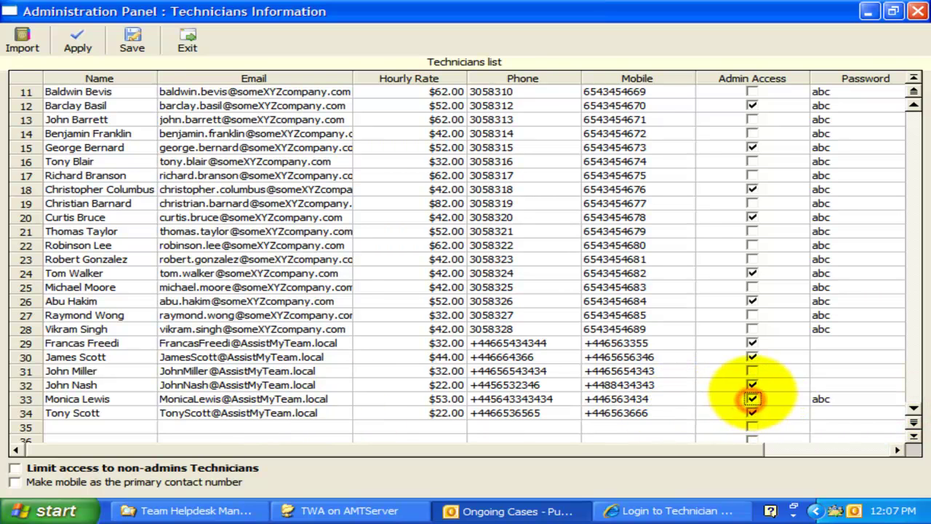
pyautogui.click(749, 372)
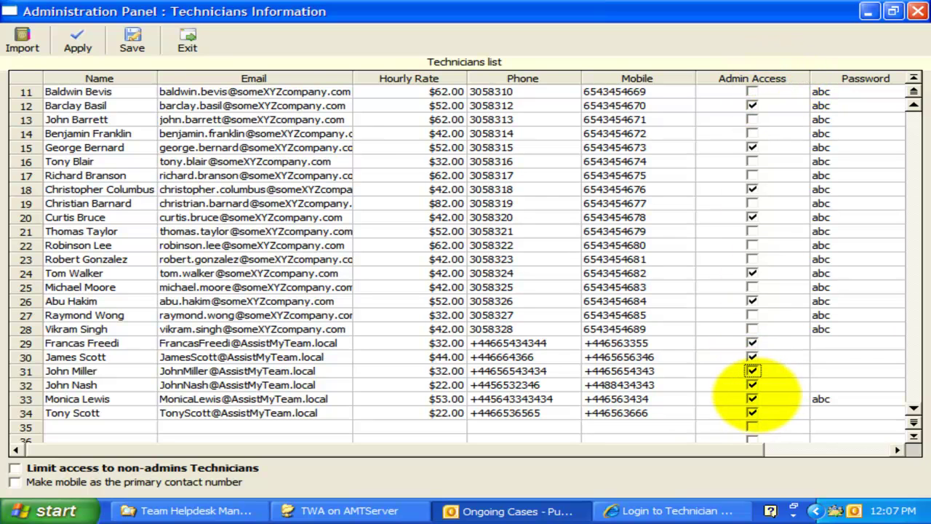
pyautogui.click(752, 399)
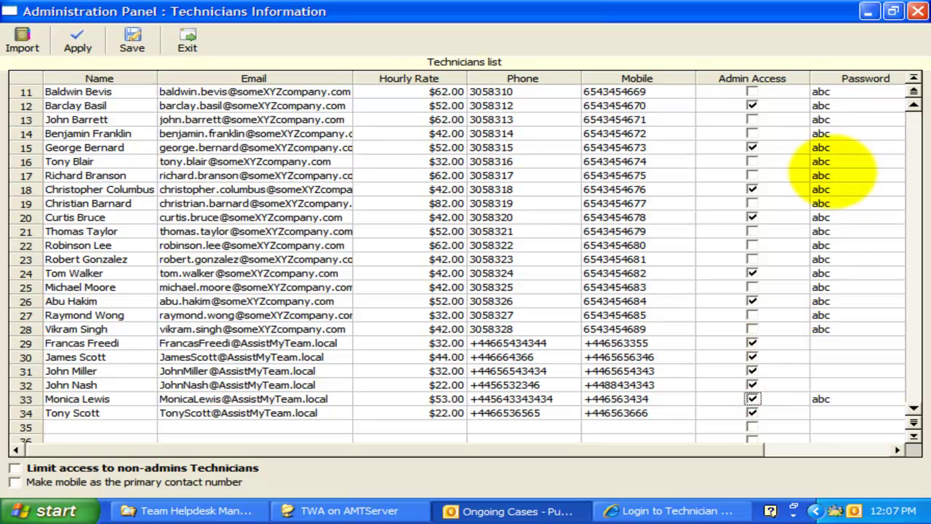
pyautogui.click(918, 10)
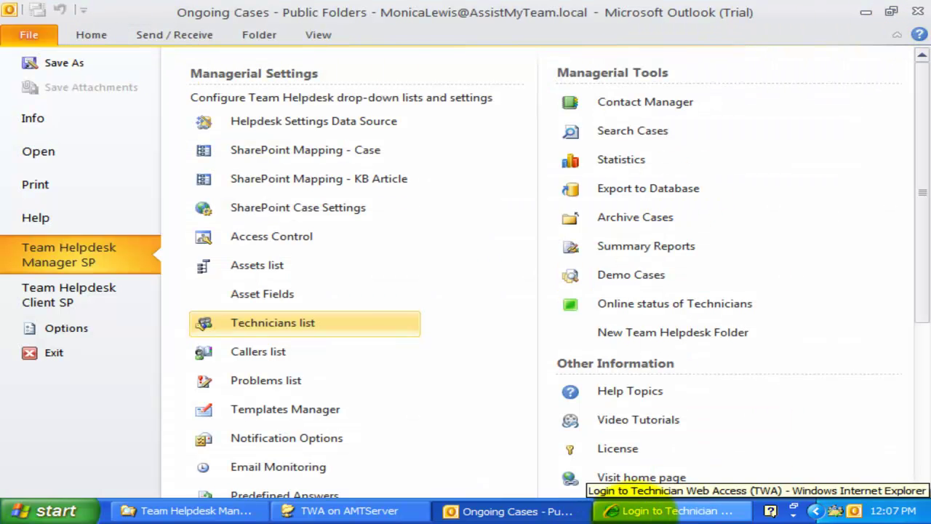
# - Log in to Technician Web Access with the technician's email and password
pyautogui.click(669, 511)
pyautogui.click(626, 193)
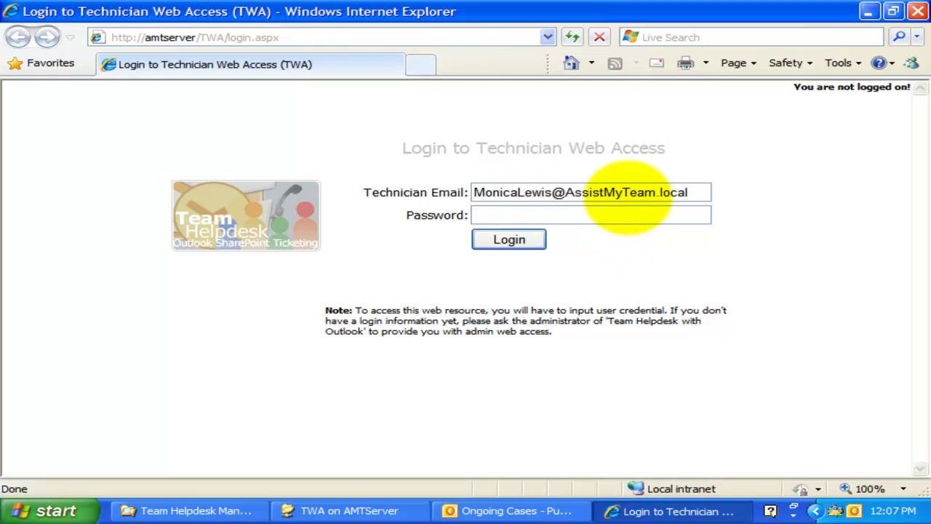
pyautogui.click(626, 211)
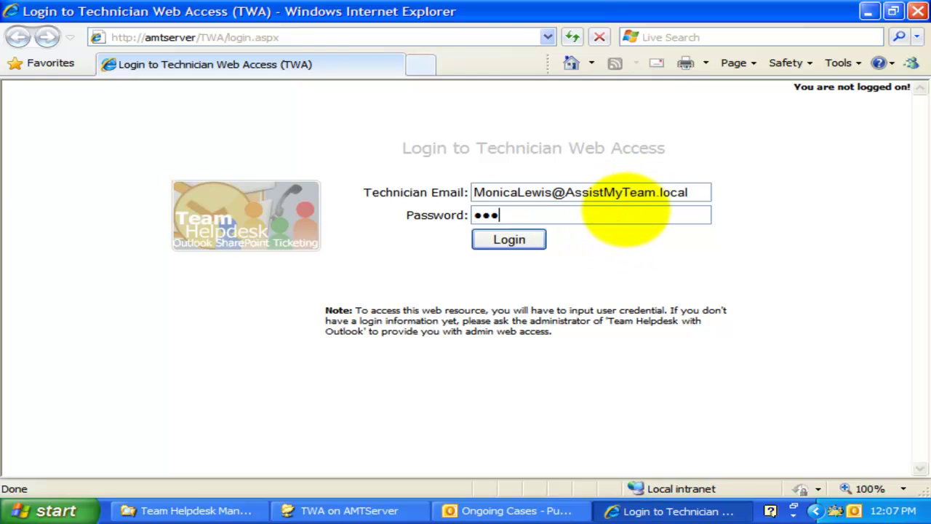
pyautogui.click(509, 240)
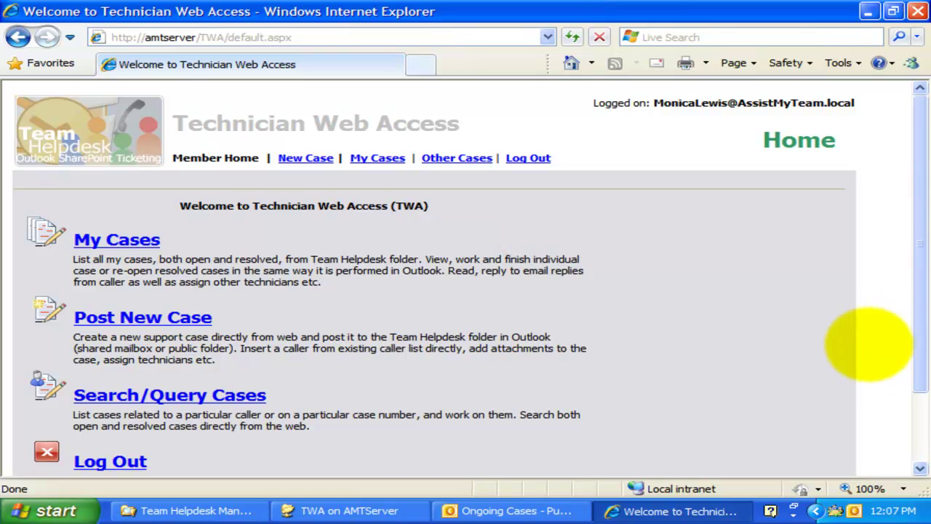
# - Review the Member Home page's My Cases, Post New Case and Search/Query Cases descriptions
pyautogui.click(783, 323)
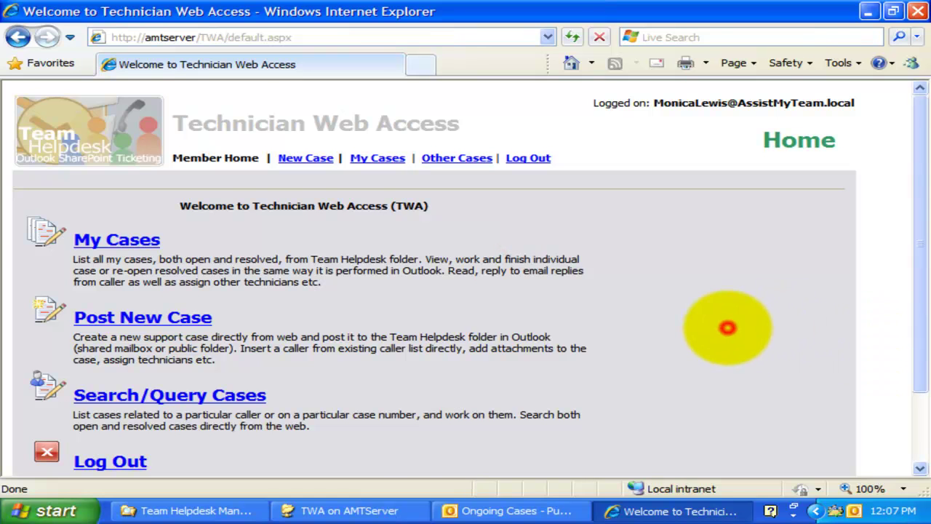
pyautogui.scroll(-3, 727, 329)
pyautogui.scroll(3, 713, 333)
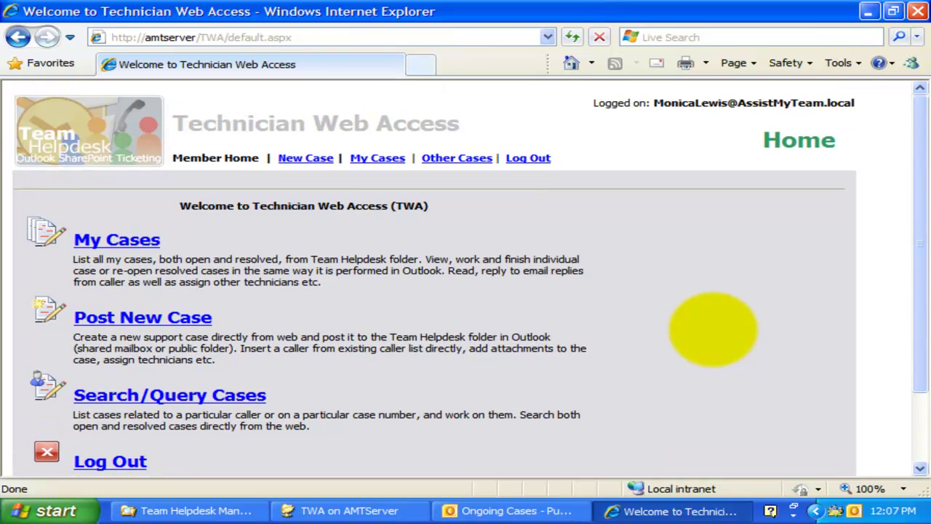
pyautogui.click(451, 328)
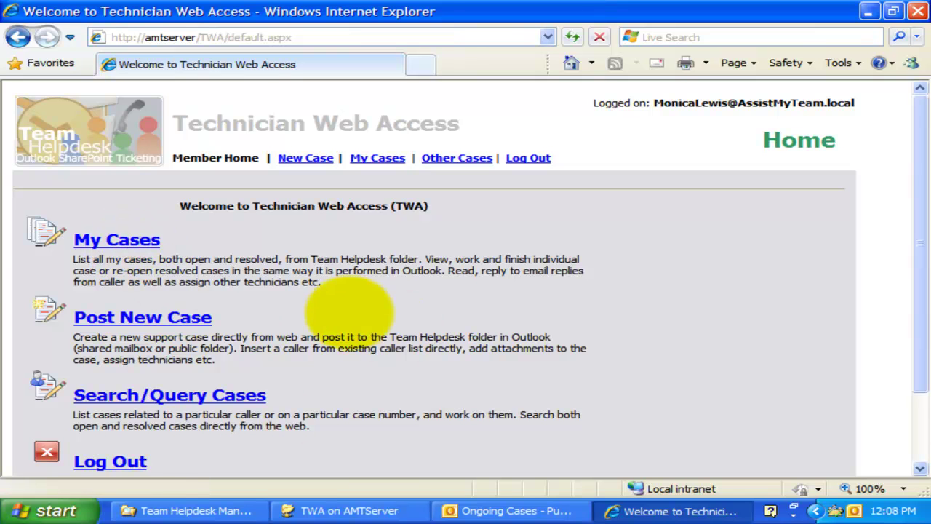
pyautogui.click(280, 325)
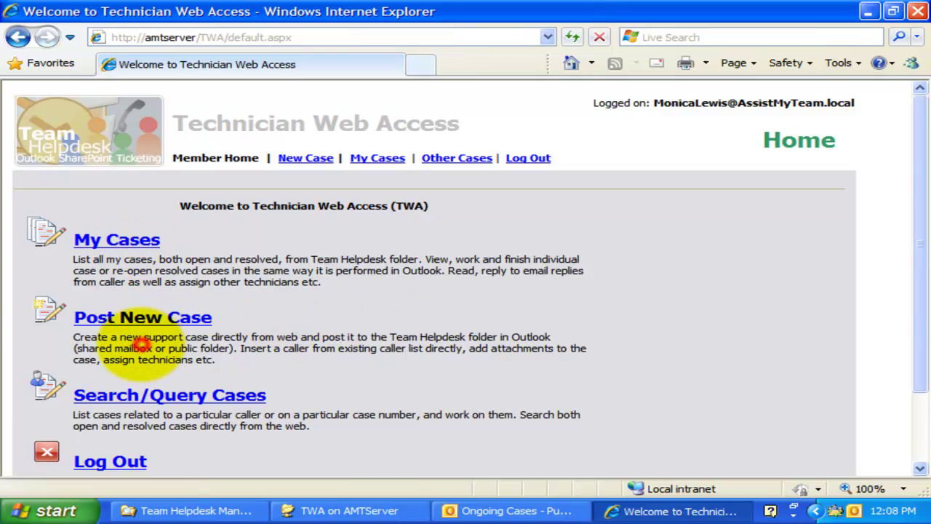
pyautogui.tripleClick(138, 348)
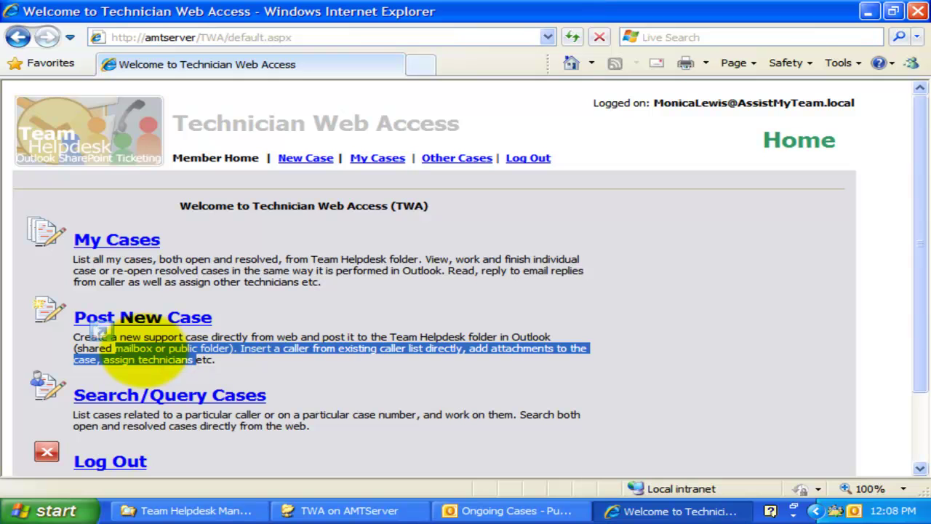
pyautogui.click(146, 349)
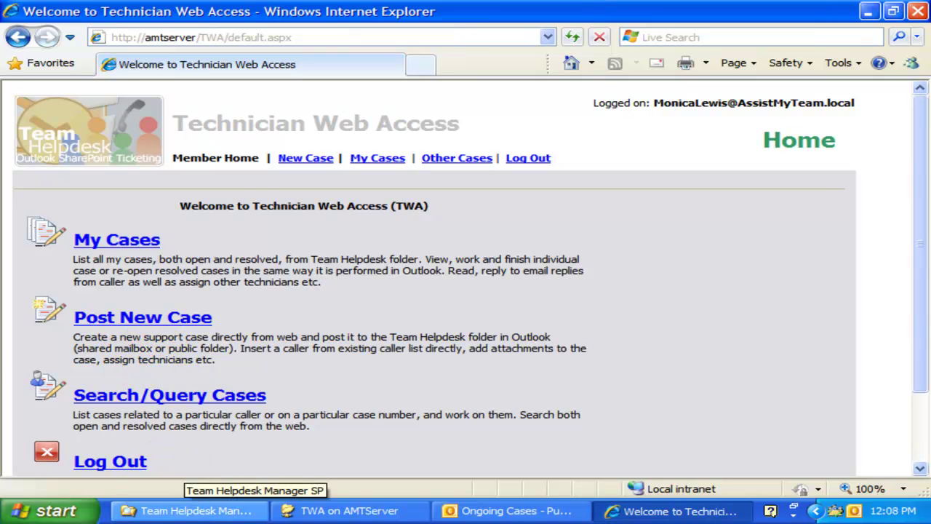
pyautogui.click(483, 399)
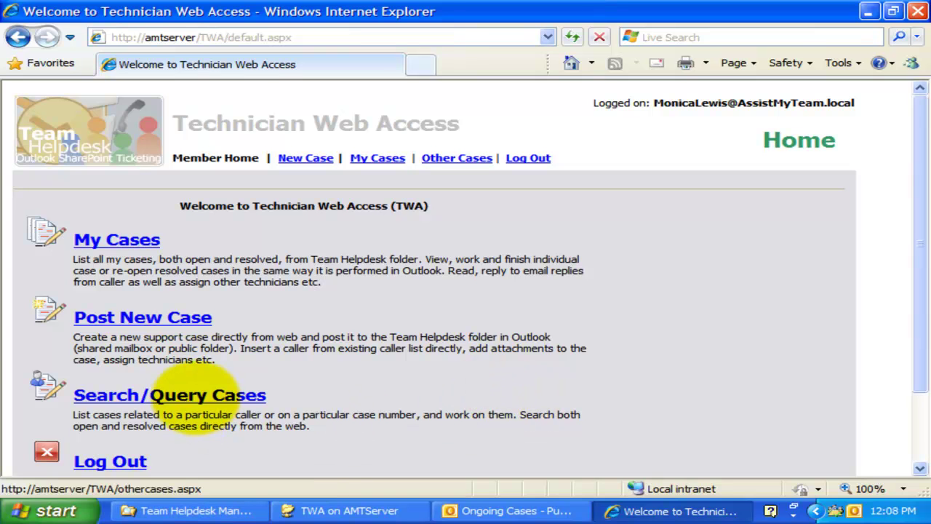
pyautogui.moveTo(124, 414); pyautogui.dragTo(162, 420)
pyautogui.click(211, 427)
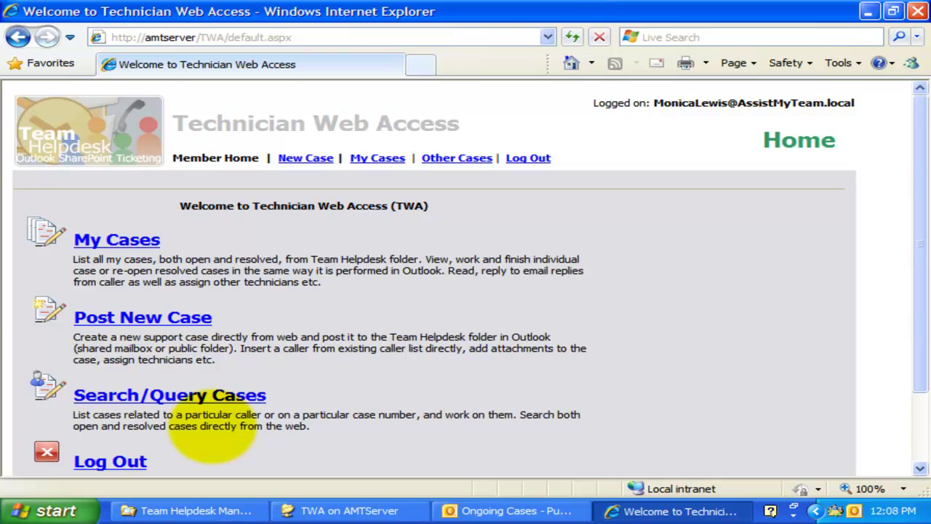
# - List and expand My Cases on the web, then compare with the six Outlook group cases
pyautogui.click(104, 239)
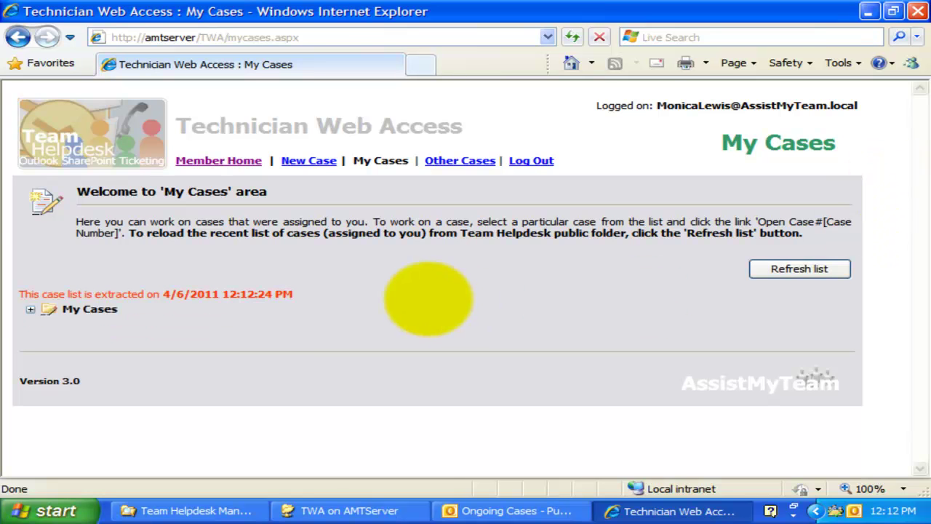
pyautogui.click(29, 308)
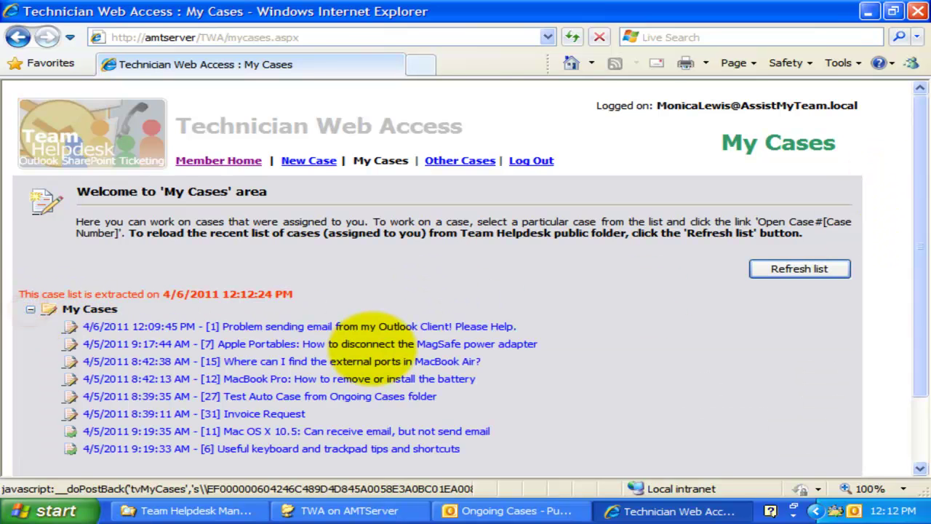
pyautogui.scroll(-3, 371, 346)
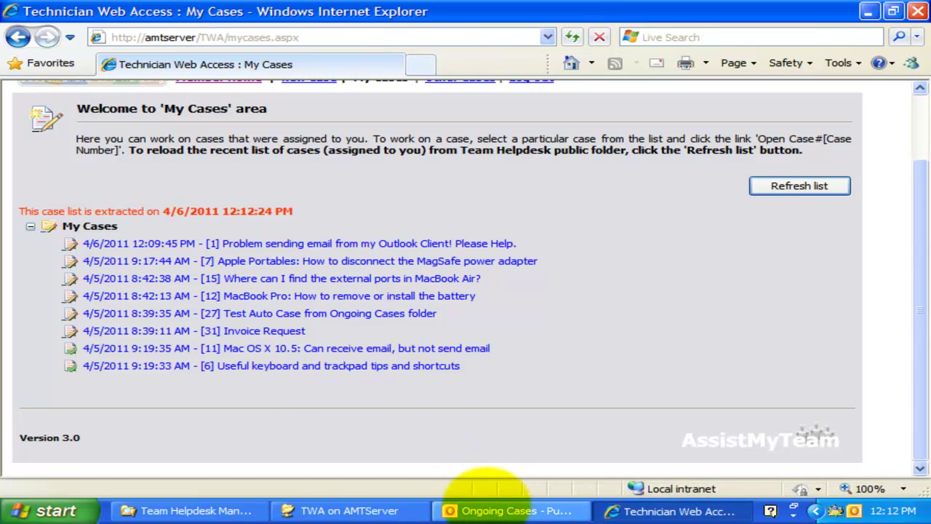
pyautogui.click(480, 510)
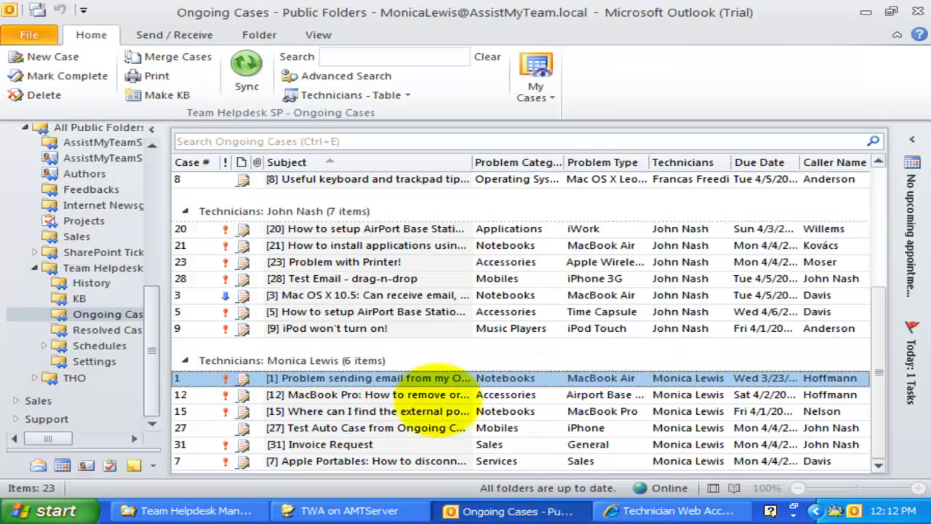
pyautogui.click(429, 395)
pyautogui.click(434, 378)
pyautogui.hotkey('shift', 'Down')
pyautogui.hotkey('shift', 'Down')
pyautogui.hotkey('shift', 'Down')
pyautogui.hotkey('shift', 'Down')
pyautogui.hotkey('shift', 'Down')
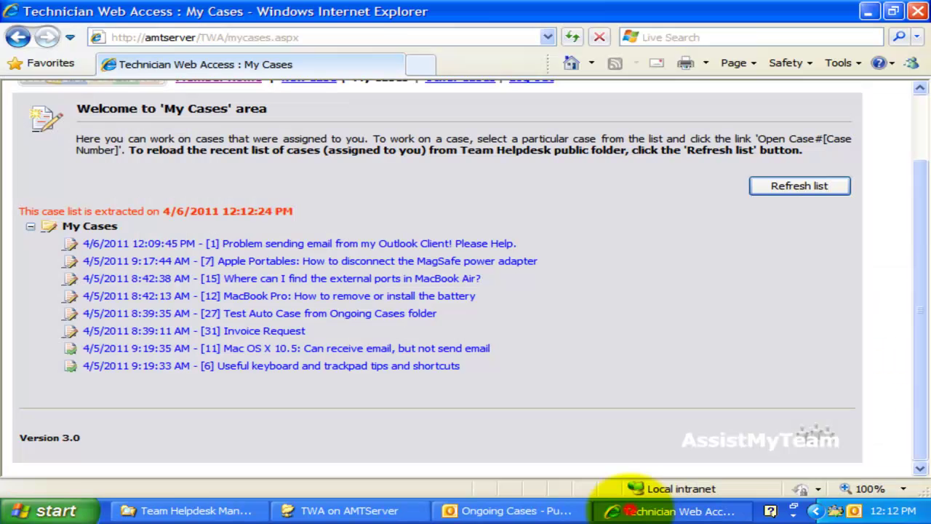
# - Select case 1 in the web My Cases list and open it in its own window
pyautogui.click(632, 509)
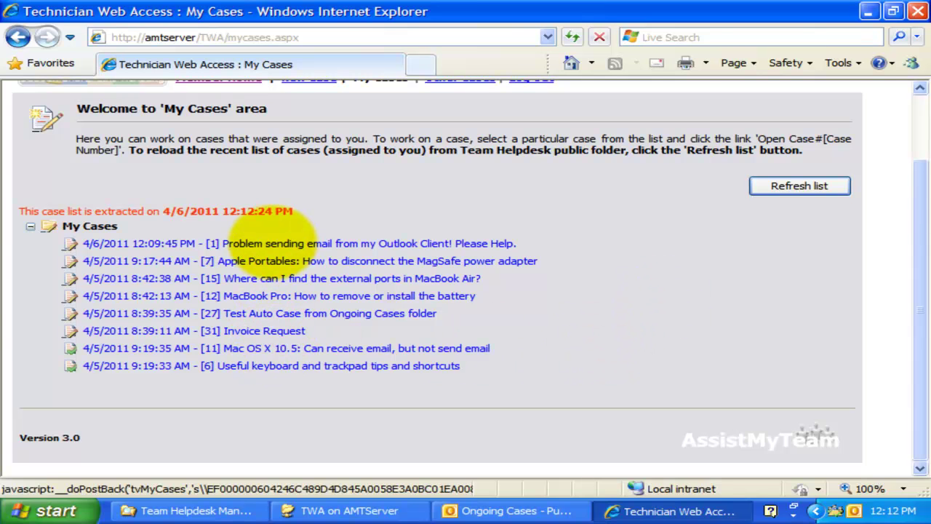
pyautogui.click(271, 243)
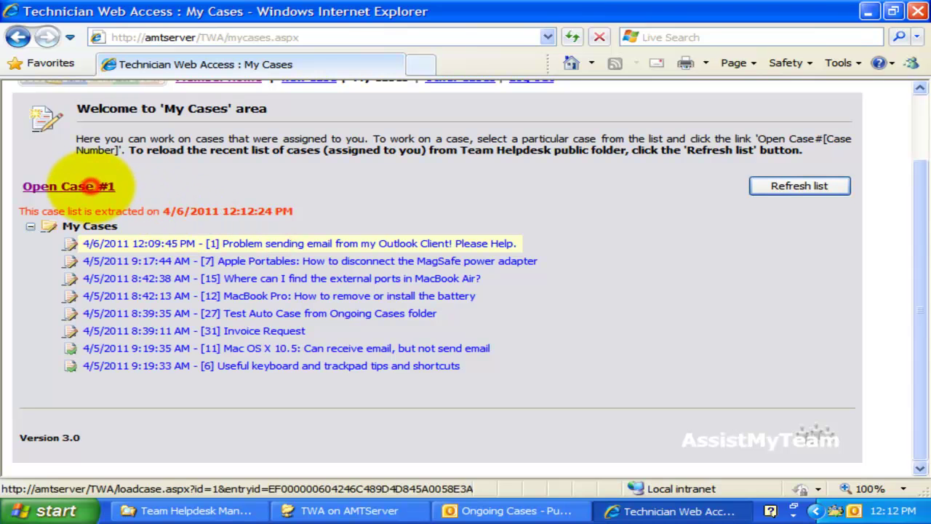
pyautogui.click(69, 186)
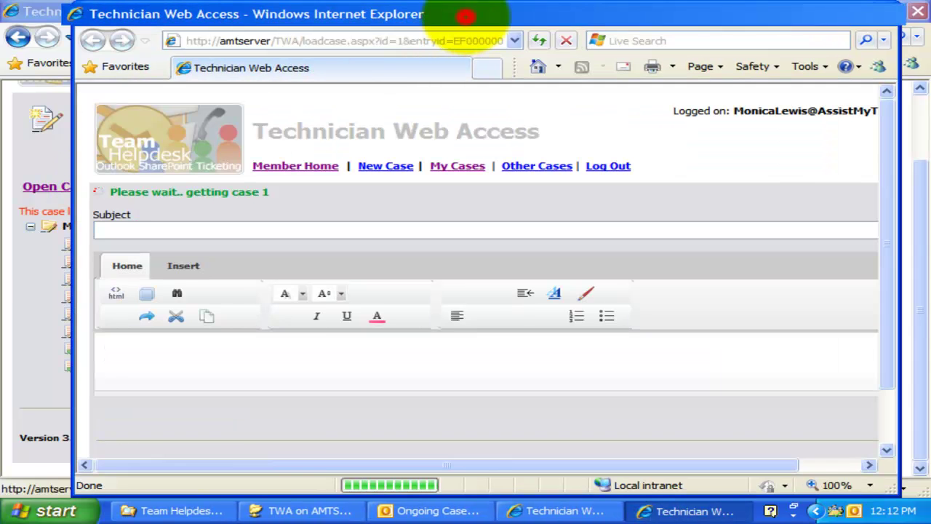
# - Maximize the case 1 window and scroll through its form
pyautogui.doubleClick(466, 20)
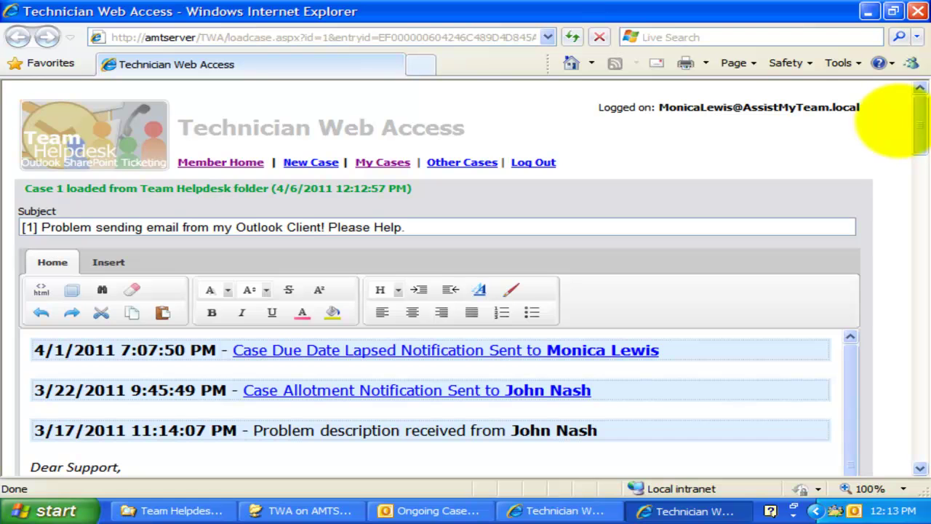
pyautogui.click(918, 113)
pyautogui.moveTo(913, 113); pyautogui.dragTo(917, 233)
pyautogui.click(557, 333)
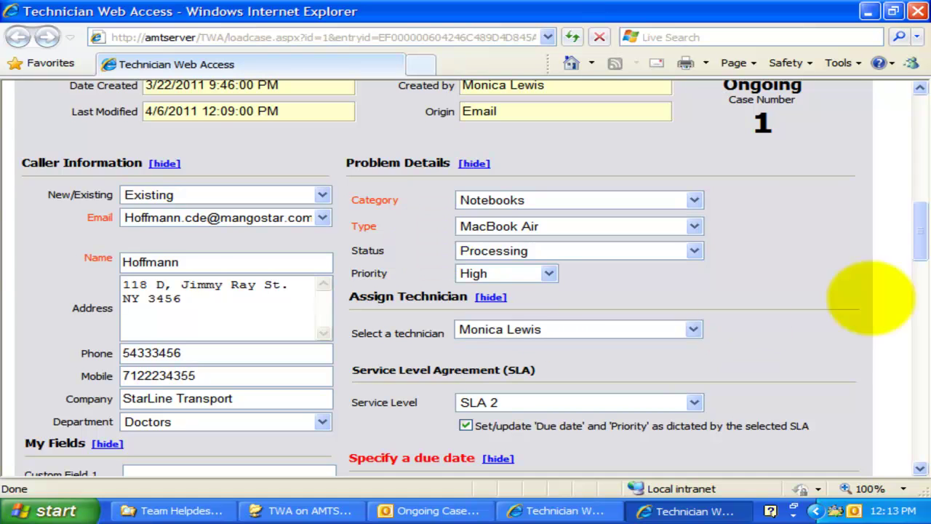
pyautogui.moveTo(919, 232); pyautogui.dragTo(820, 306)
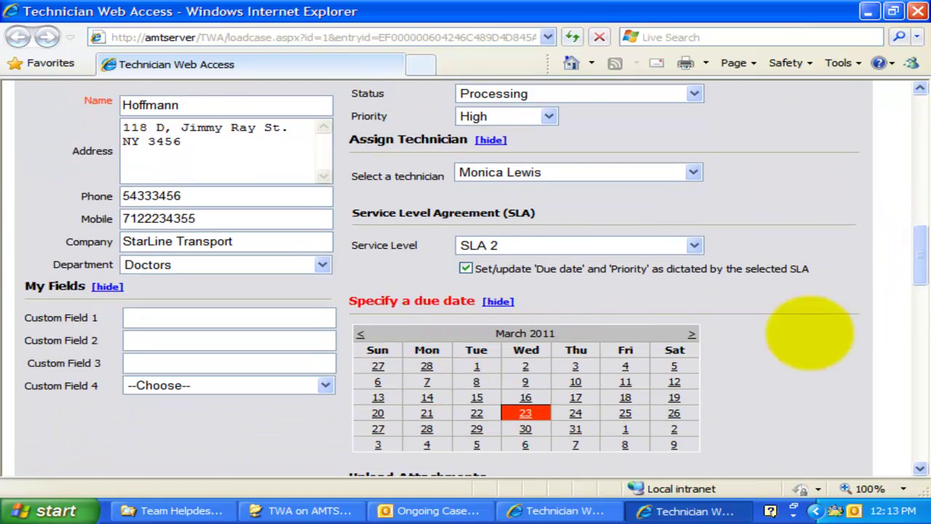
pyautogui.moveTo(918, 254); pyautogui.dragTo(680, 243)
pyautogui.click(917, 239)
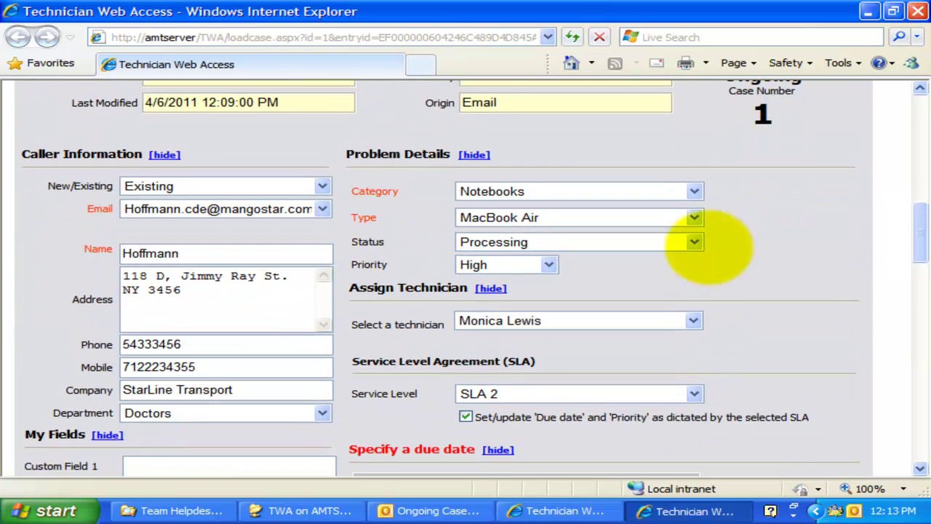
pyautogui.moveTo(914, 208); pyautogui.dragTo(735, 291)
# - Check Category Notebooks, Type MacBook Air and Status Processing unchanged, then scroll to Email History
pyautogui.click(694, 228)
pyautogui.click(694, 228)
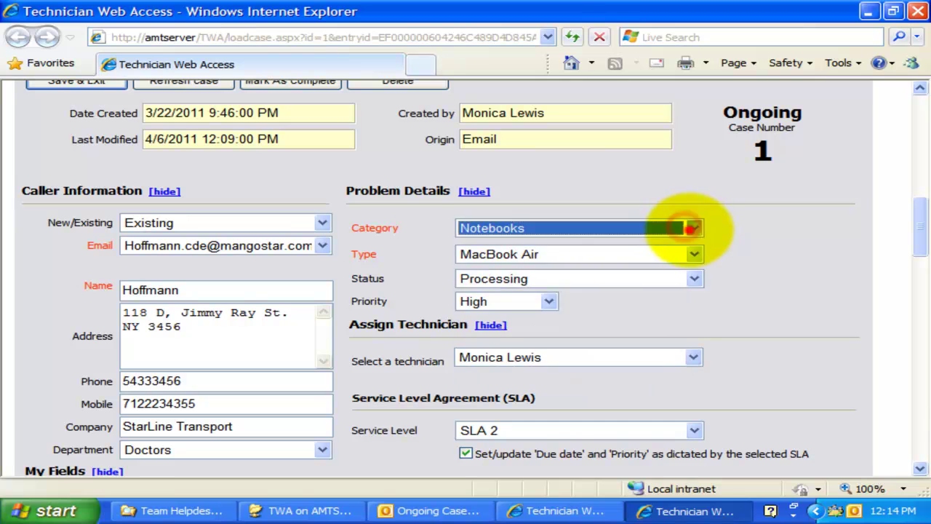
pyautogui.click(689, 253)
pyautogui.click(689, 253)
pyautogui.click(689, 278)
pyautogui.click(688, 279)
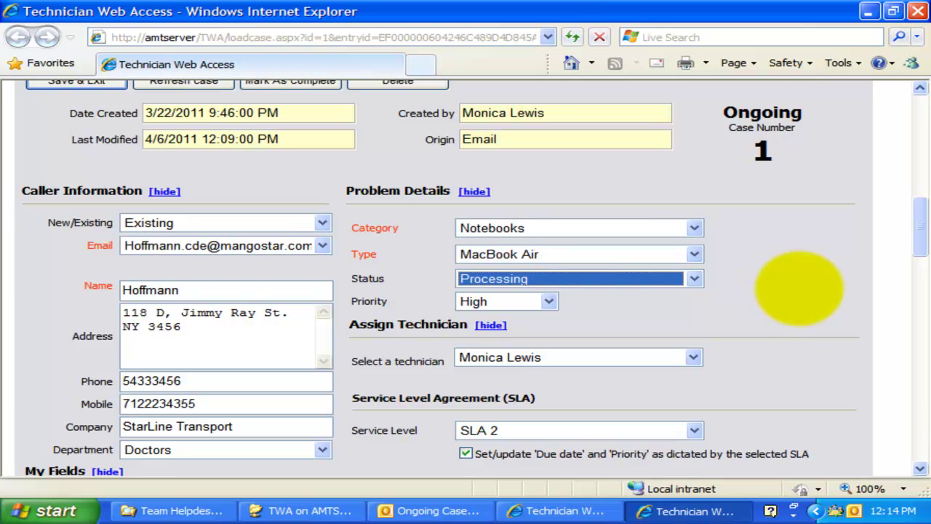
pyautogui.click(800, 285)
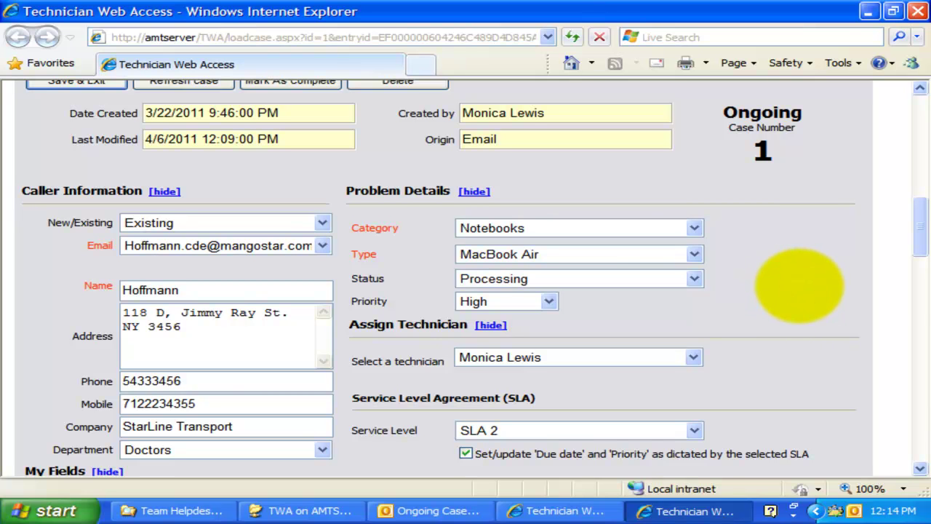
pyautogui.moveTo(921, 213); pyautogui.dragTo(914, 342)
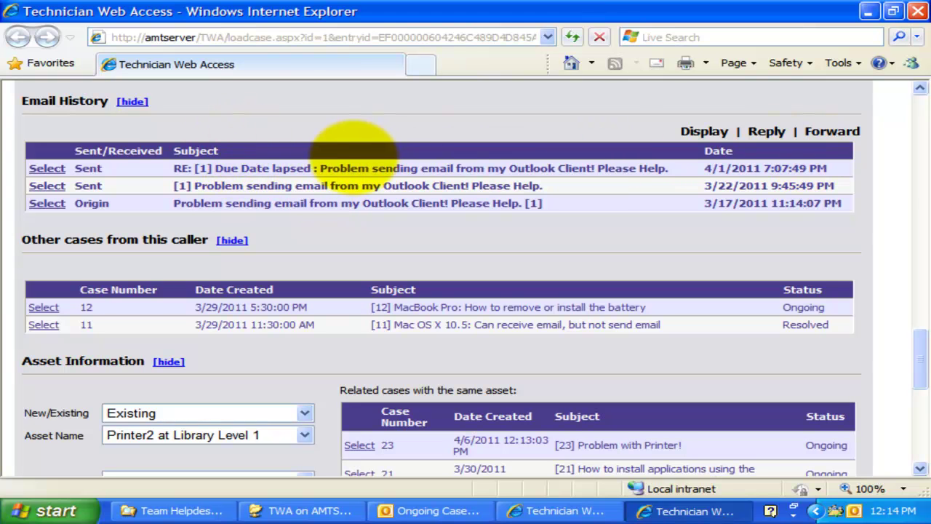
pyautogui.click(47, 168)
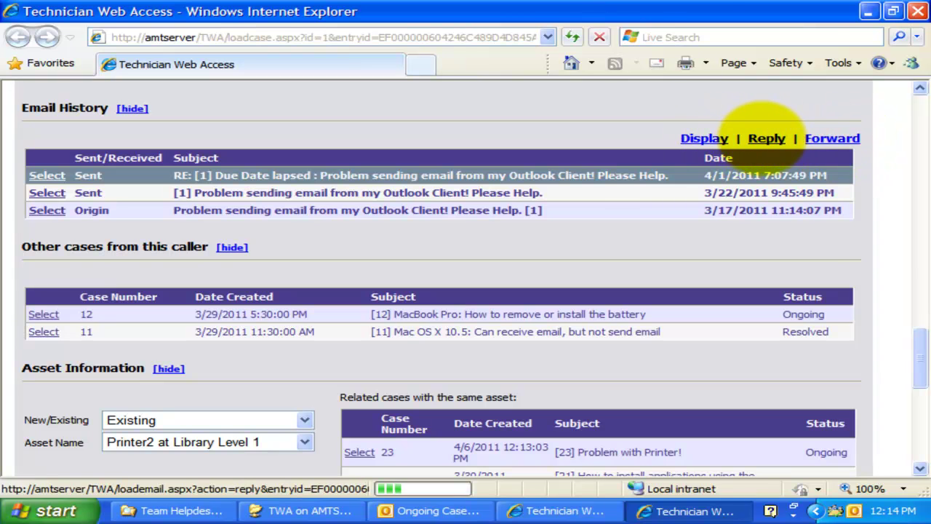
pyautogui.click(767, 138)
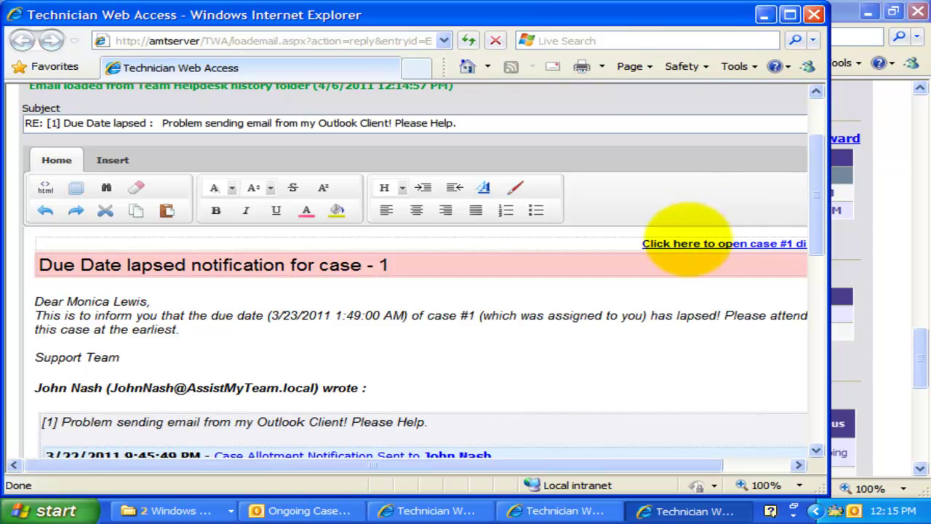
pyautogui.click(603, 323)
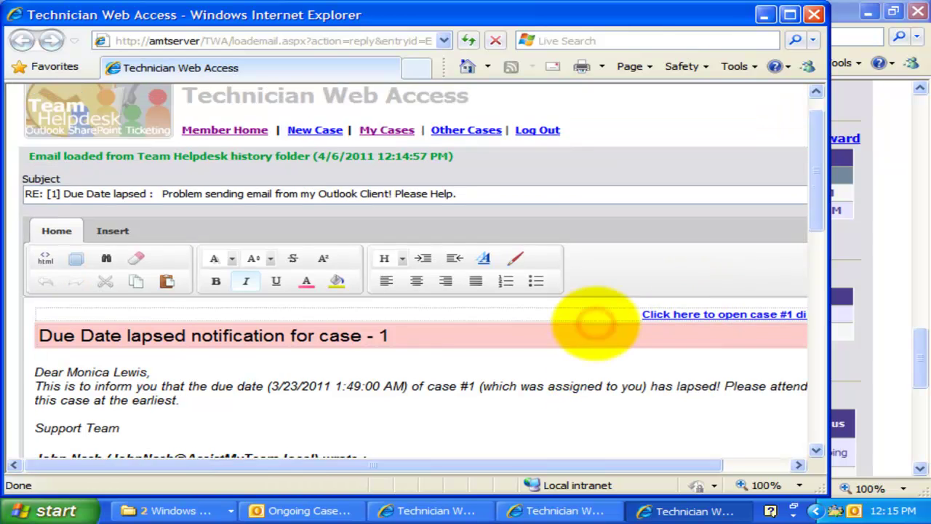
pyautogui.scroll(3, 592, 320)
pyautogui.scroll(-5, 592, 322)
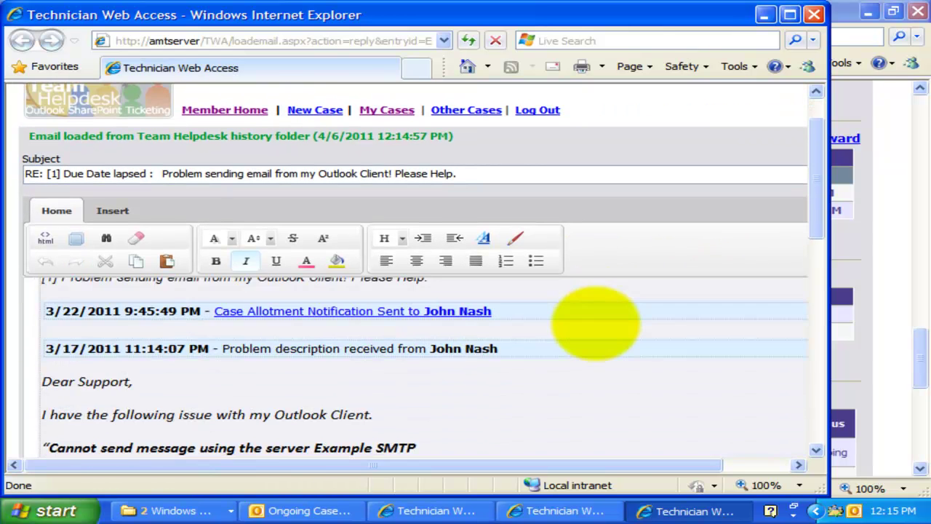
pyautogui.scroll(5, 592, 322)
pyautogui.moveTo(821, 150); pyautogui.dragTo(819, 295)
pyautogui.click(376, 253)
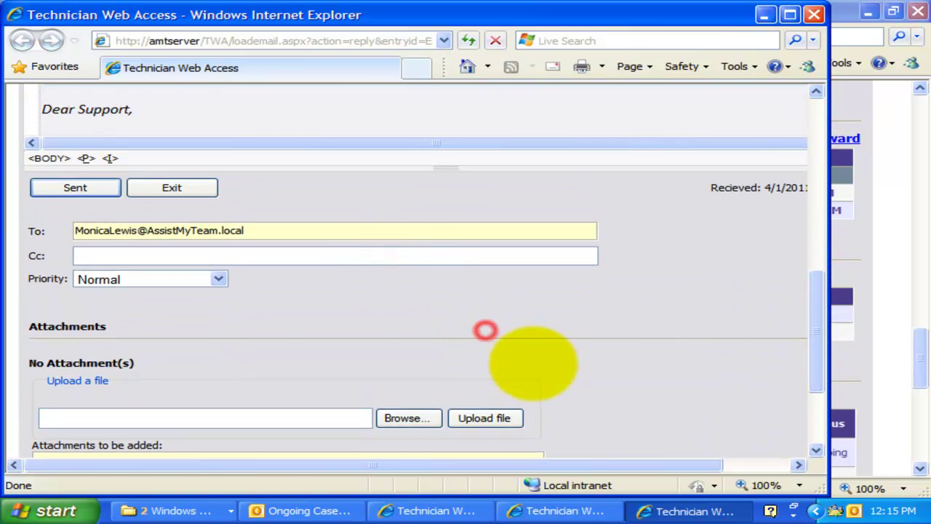
pyautogui.scroll(3, 534, 362)
pyautogui.scroll(4, 534, 362)
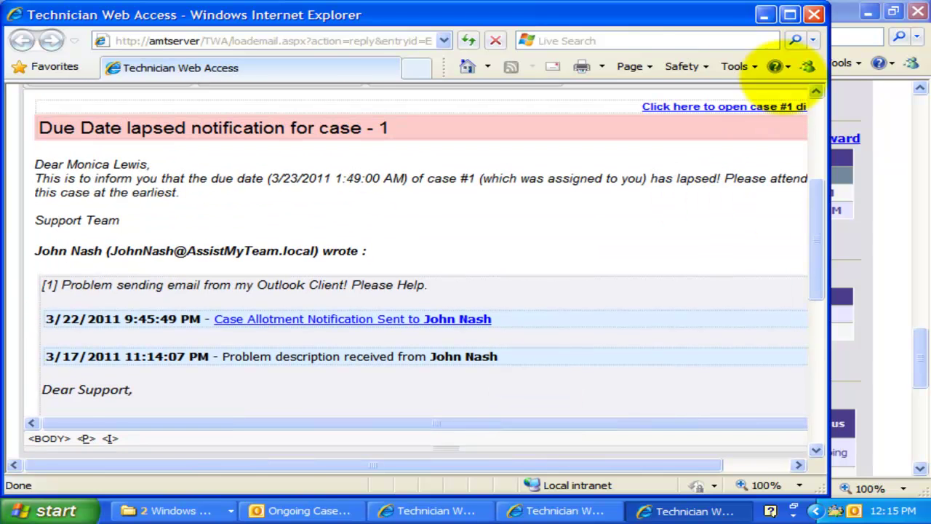
pyautogui.click(789, 15)
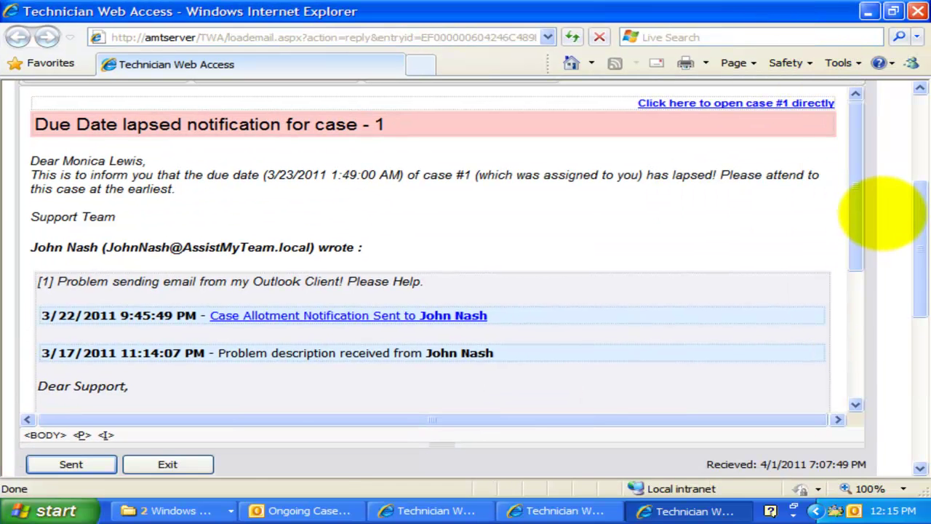
pyautogui.click(918, 11)
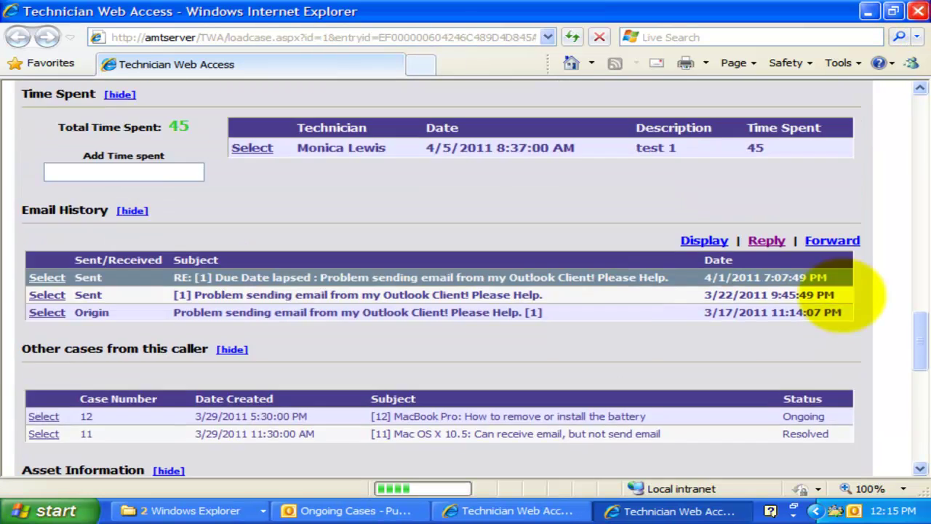
# - Add a note saying the problem isn't replicable and asking the caller's Outlook version, with signature
pyautogui.scroll(10, 851, 291)
pyautogui.scroll(5, 841, 295)
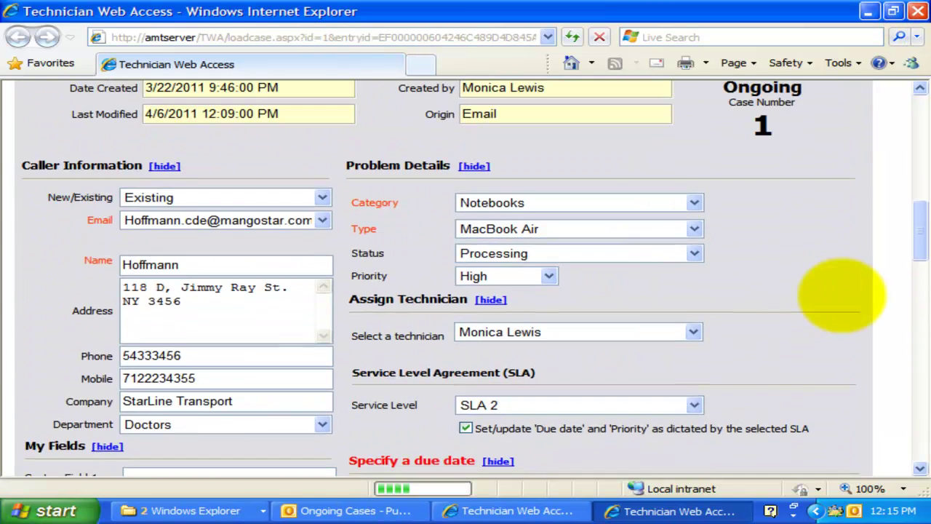
pyautogui.scroll(5, 281, 247)
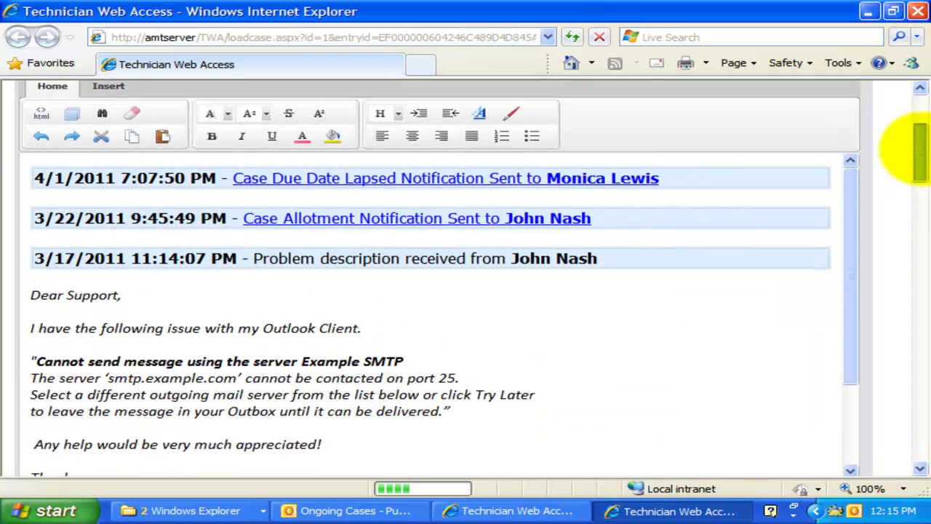
pyautogui.click(244, 243)
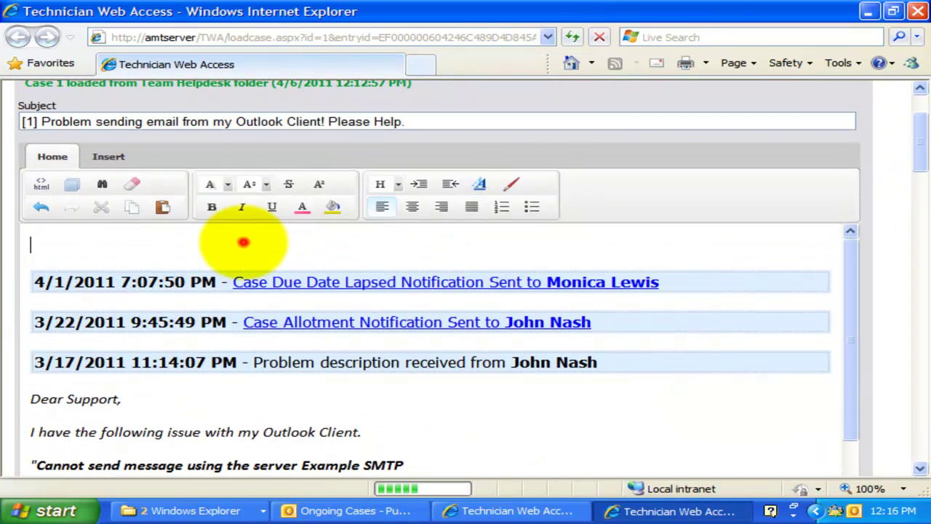
pyautogui.write('The problem is not replicable on my Outlook. Please ask the caller, what version of Outlook he have!')
pyautogui.press('Return')
pyautogui.write('Monica')
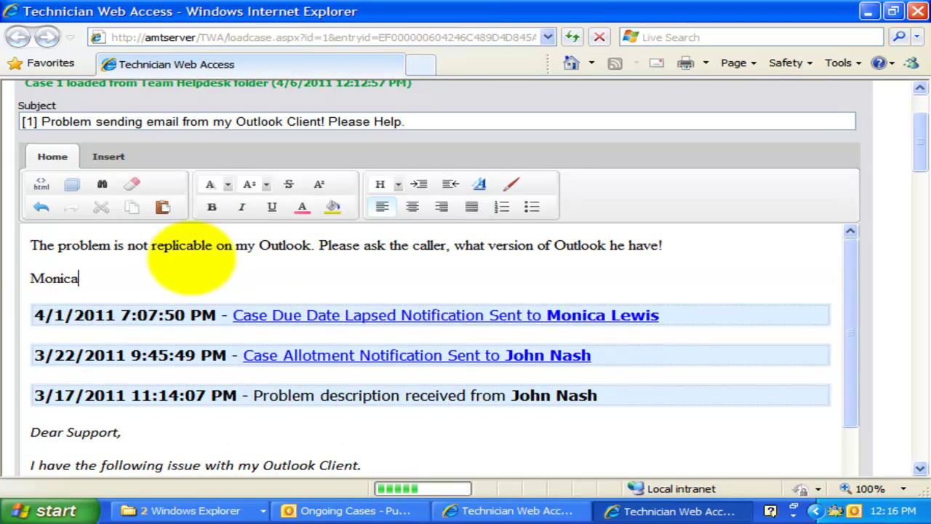
# - Bold the whole note and make its first line red at font Size 5
pyautogui.moveTo(125, 282); pyautogui.dragTo(29, 245)
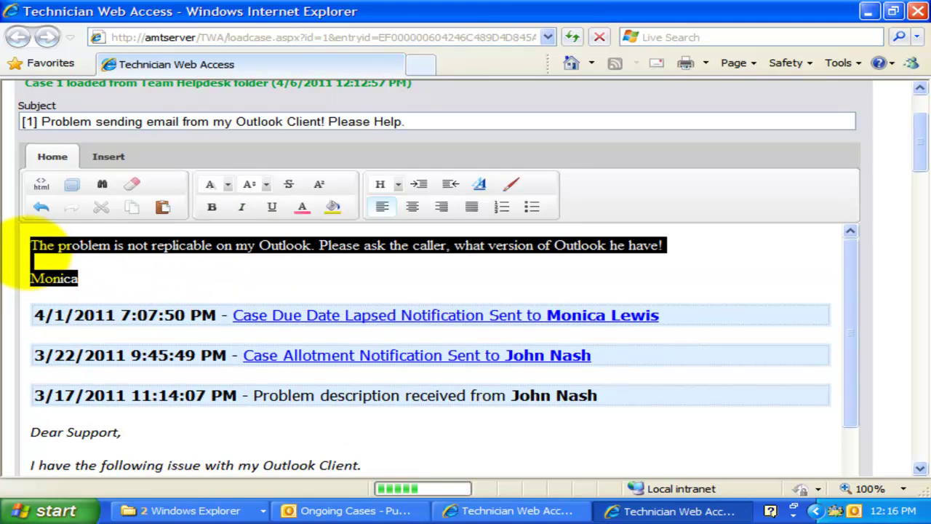
pyautogui.hotkey('ctrl', 'b')
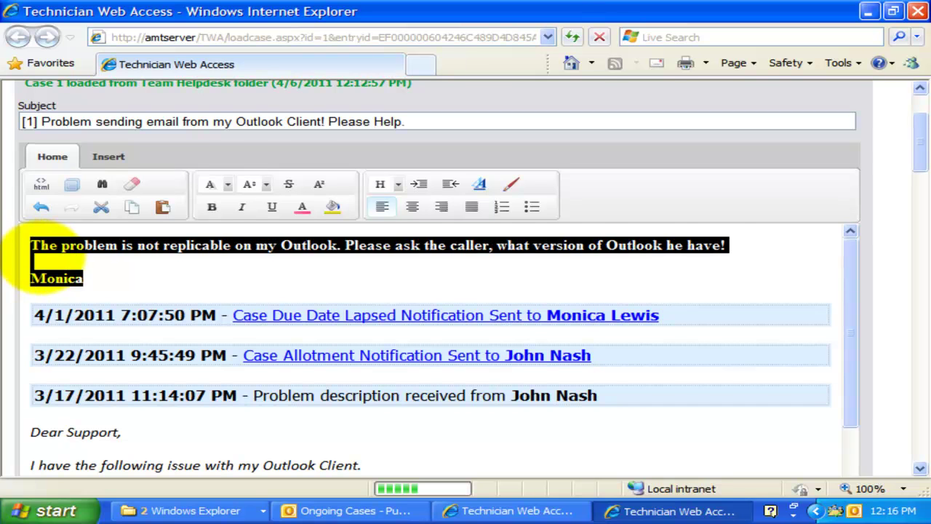
pyautogui.click(37, 260)
pyautogui.moveTo(727, 246); pyautogui.dragTo(29, 246)
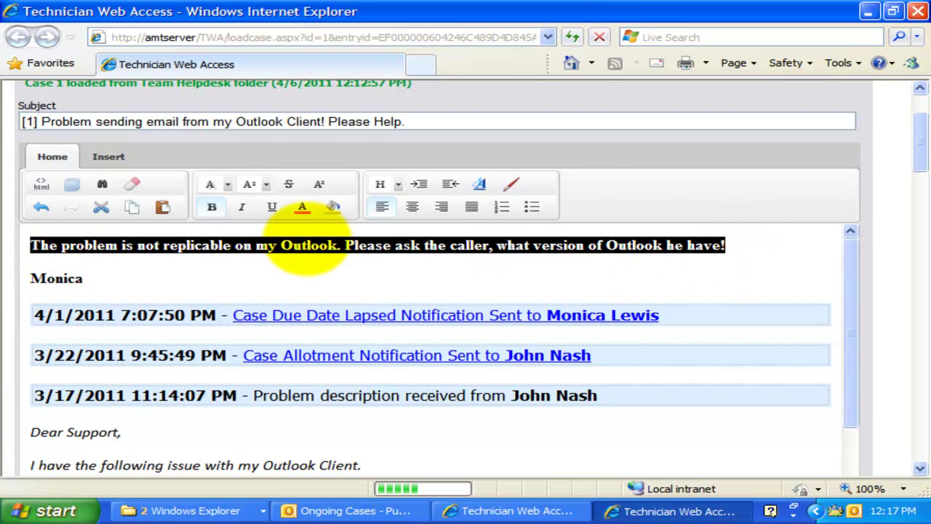
pyautogui.click(304, 207)
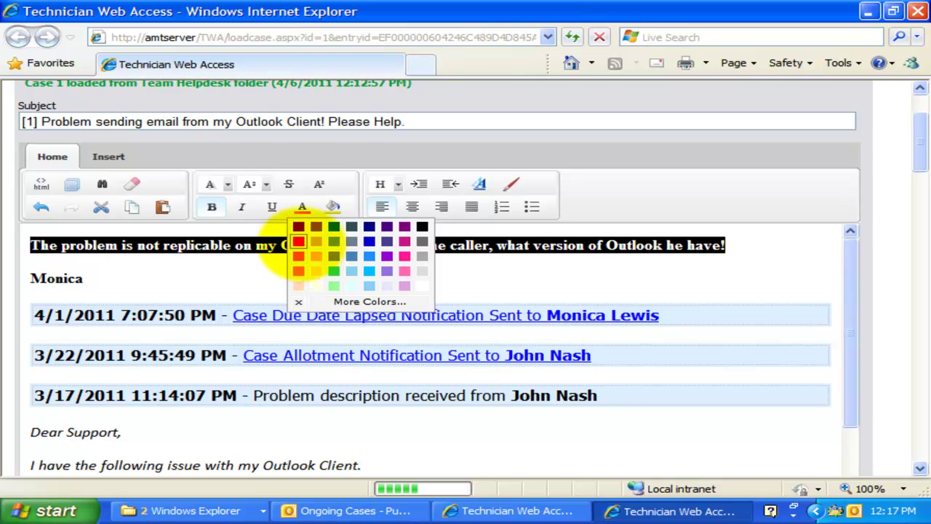
pyautogui.click(299, 240)
pyautogui.click(276, 255)
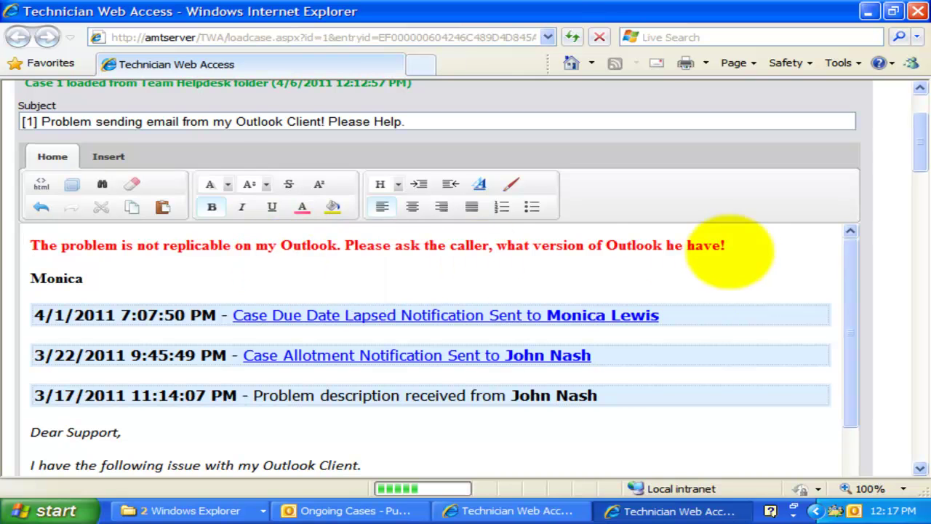
pyautogui.moveTo(727, 248); pyautogui.dragTo(29, 245)
pyautogui.click(266, 184)
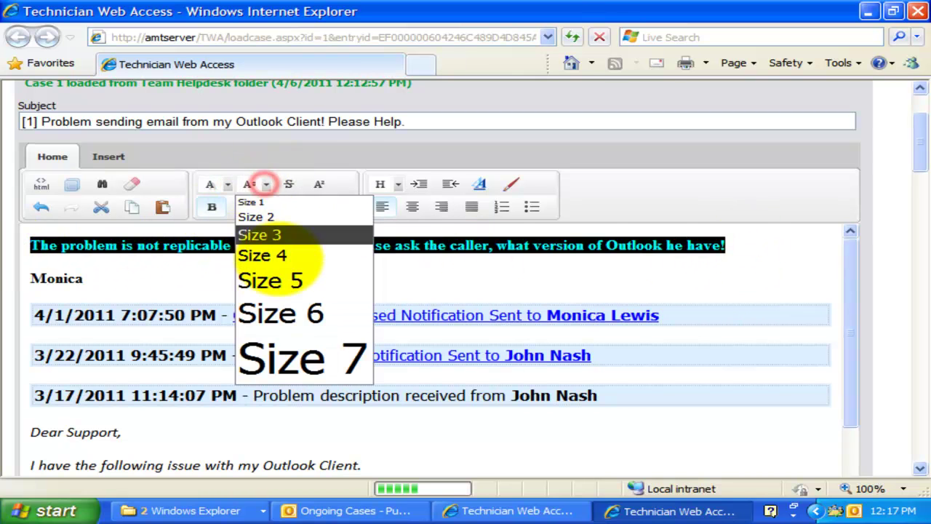
pyautogui.click(270, 280)
# - Save & Exit to submit case 1 back to the Team Helpdesk folder
pyautogui.scroll(1, 284, 285)
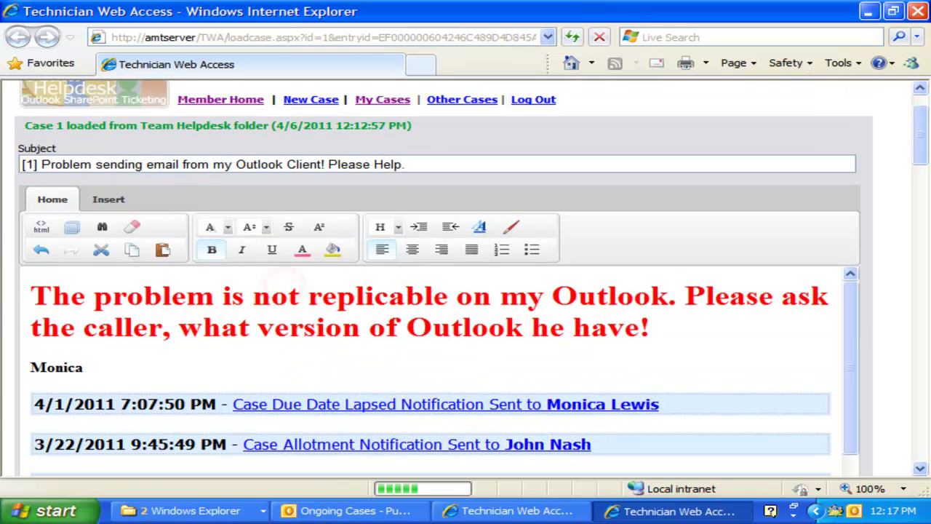
pyautogui.moveTo(921, 131); pyautogui.dragTo(921, 214)
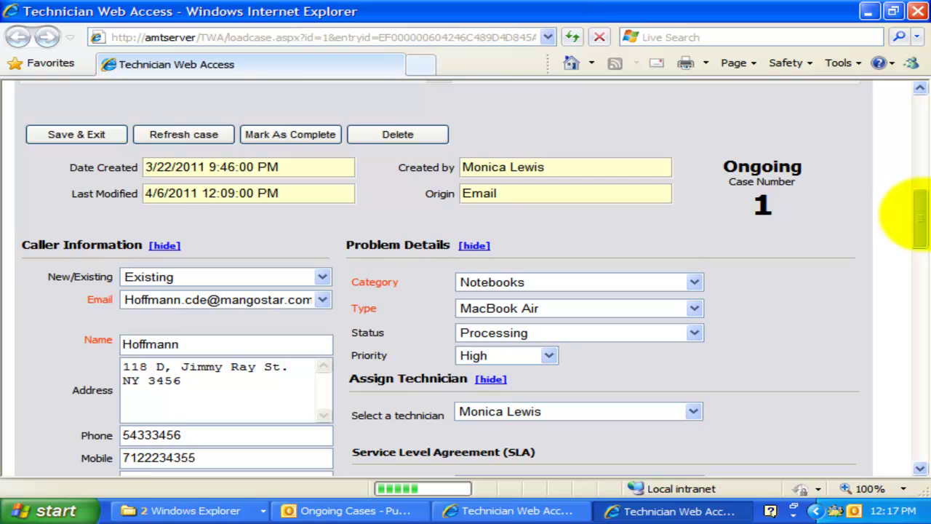
pyautogui.click(485, 119)
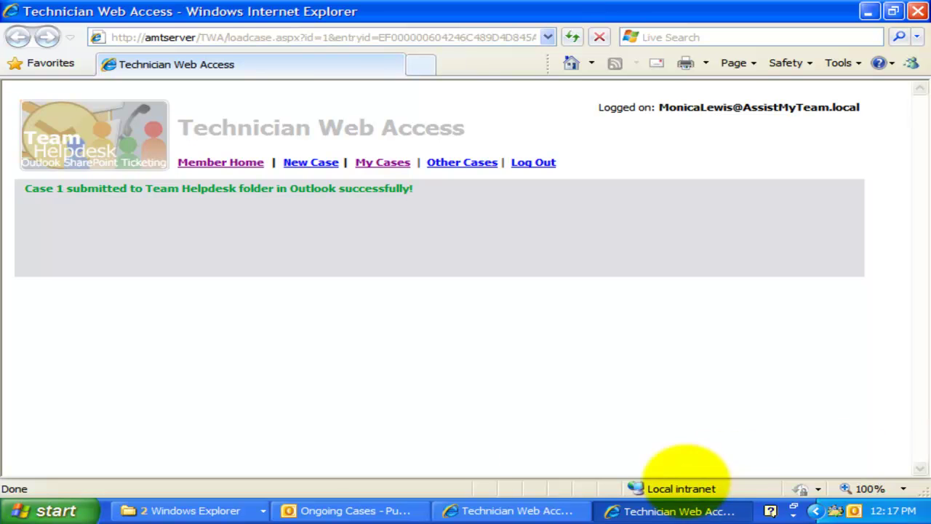
# - Open case [1] in Outlook, review the red web note, and select the 'Case worked from Web Access' log entry
pyautogui.click(369, 512)
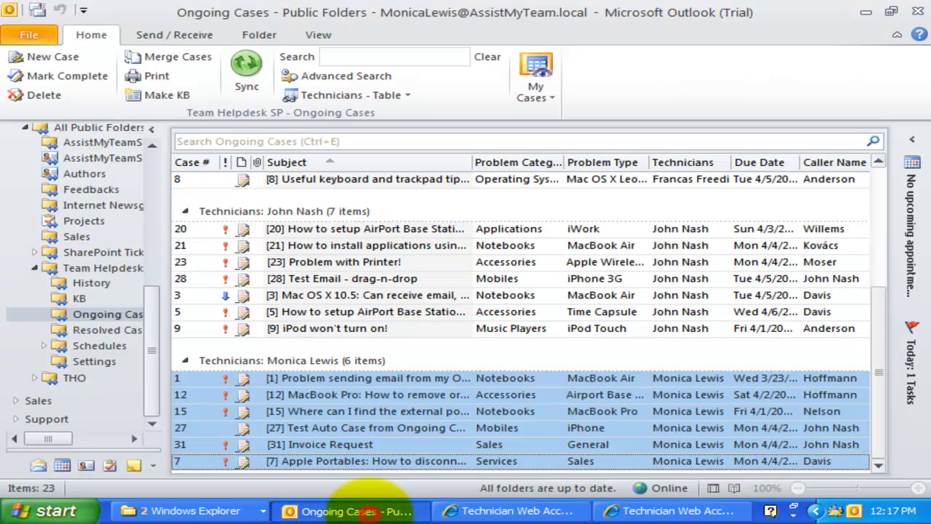
pyautogui.doubleClick(336, 378)
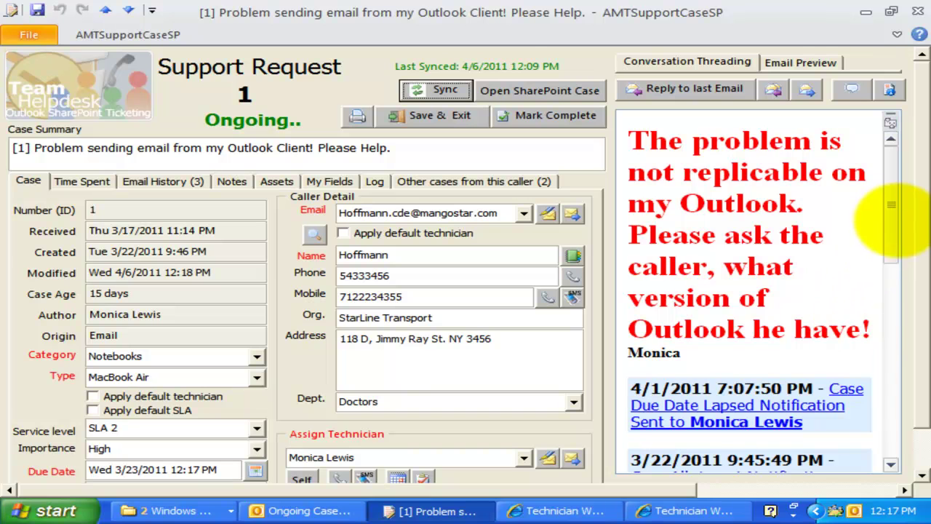
pyautogui.moveTo(892, 218)
pyautogui.mouseDown()
pyautogui.moveTo(913, 364)
pyautogui.moveTo(909, 401)
pyautogui.moveTo(894, 197)
pyautogui.mouseUp()
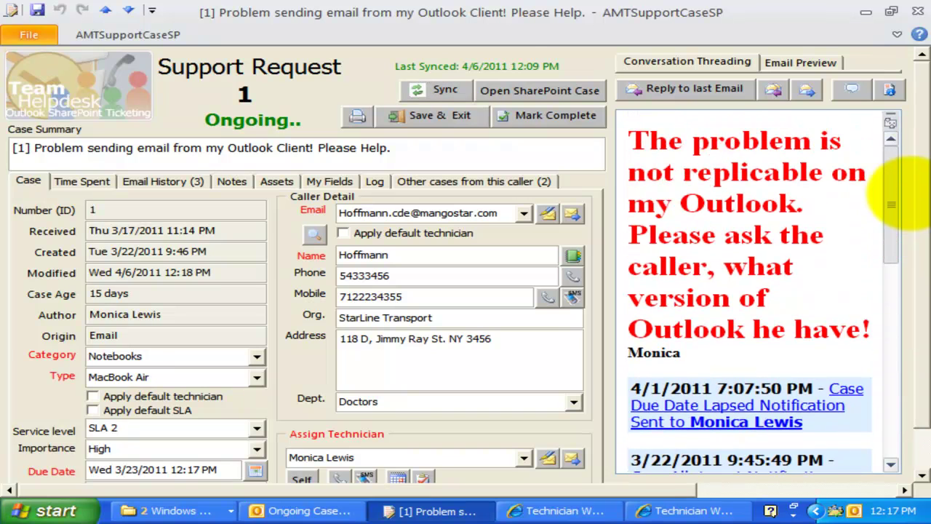
pyautogui.moveTo(793, 356); pyautogui.dragTo(695, 138)
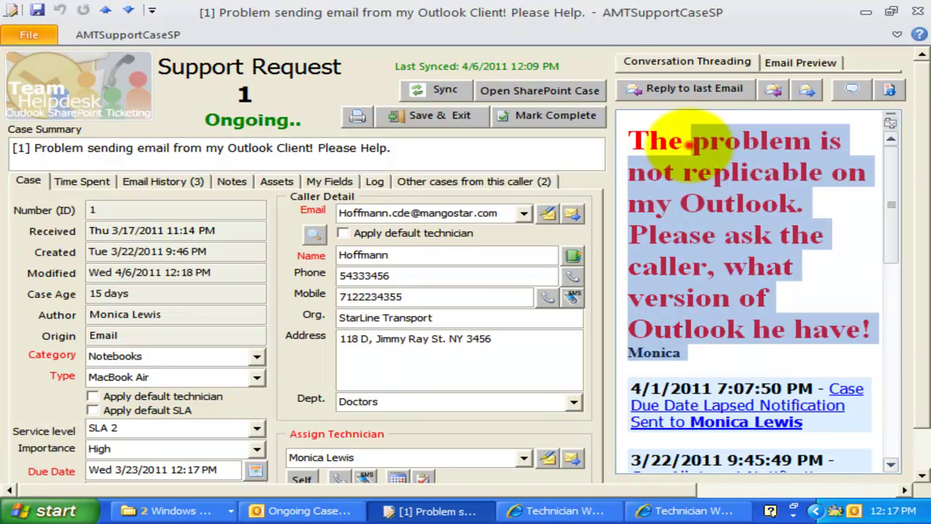
pyautogui.click(688, 144)
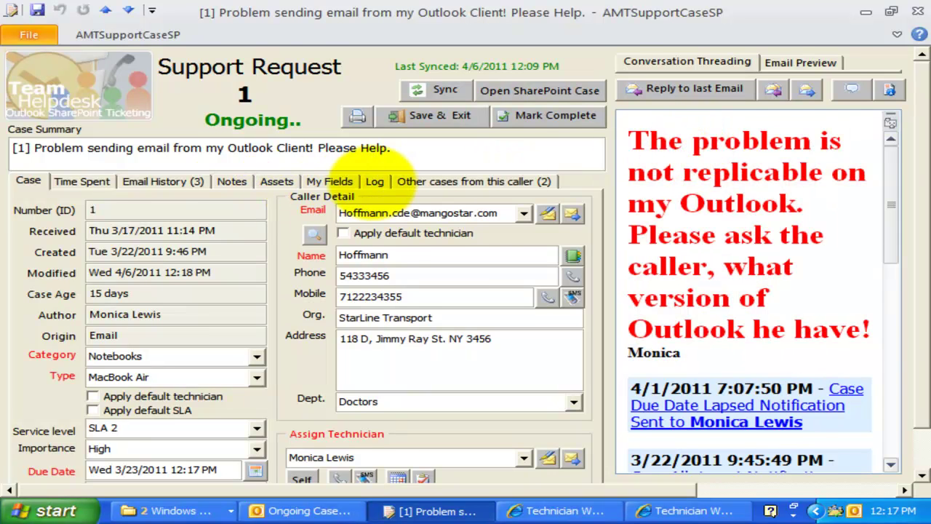
pyautogui.click(375, 181)
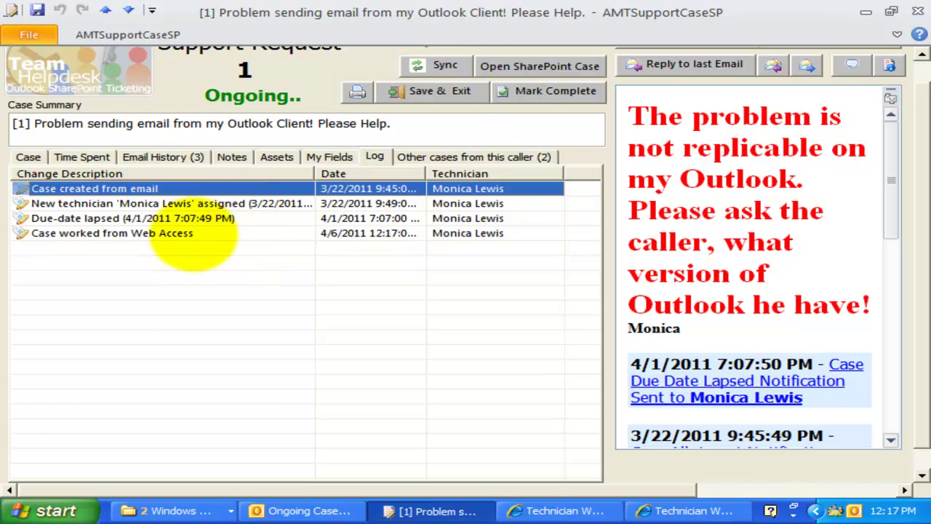
pyautogui.click(182, 234)
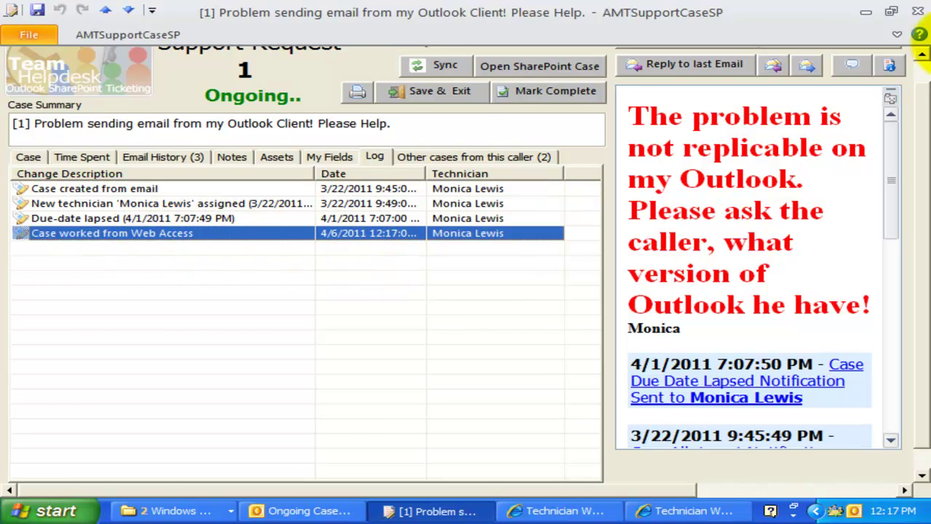
# - Open case 11, 'Mac OS X 10.5: Can receive email, but not send email', maximized, and scroll to its details
pyautogui.click(918, 11)
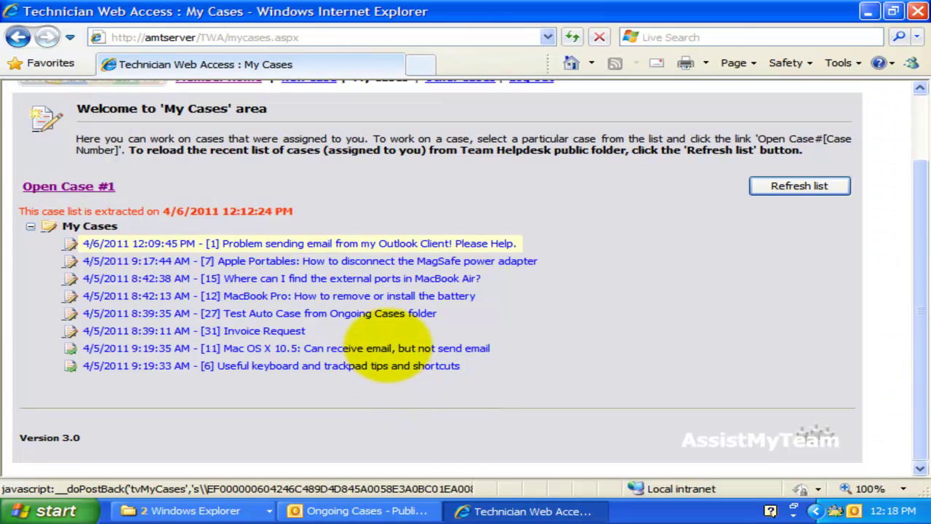
pyautogui.click(386, 348)
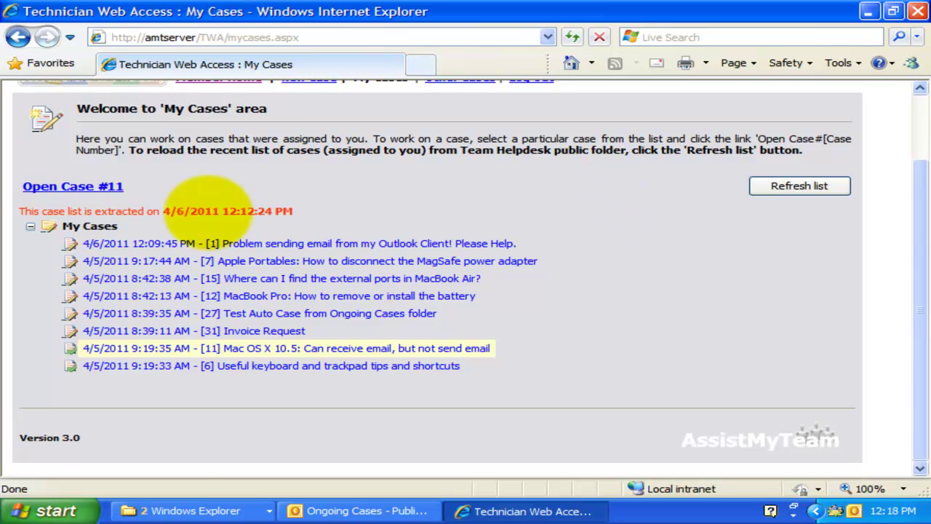
pyautogui.click(100, 186)
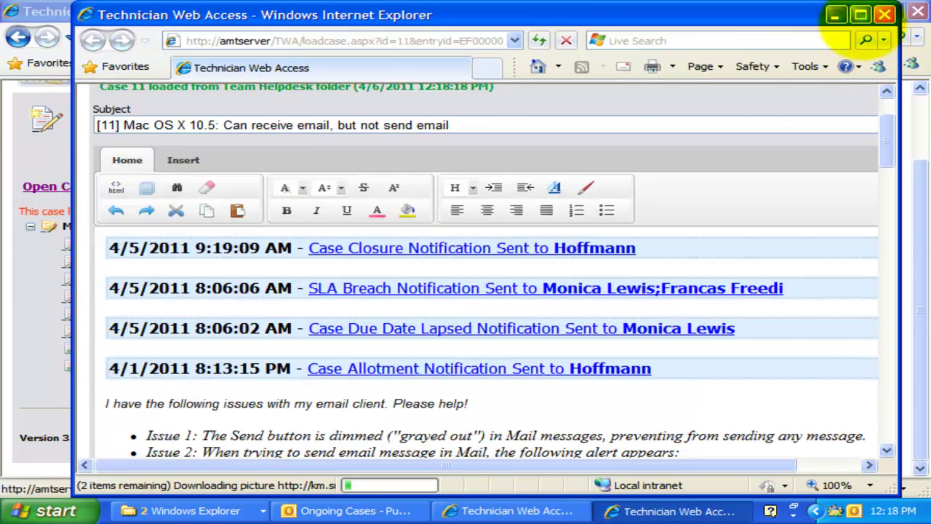
pyautogui.click(860, 14)
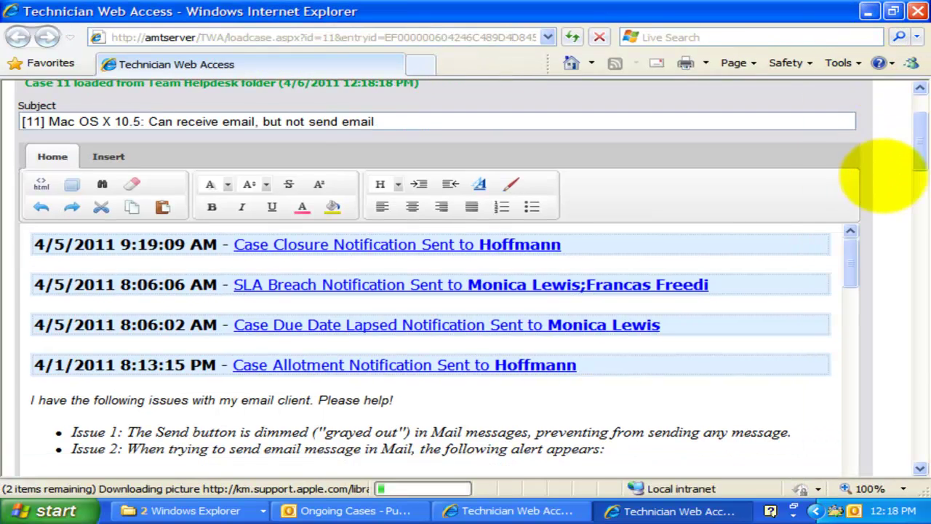
pyautogui.scroll(3, 918, 140)
pyautogui.moveTo(919, 123); pyautogui.dragTo(919, 205)
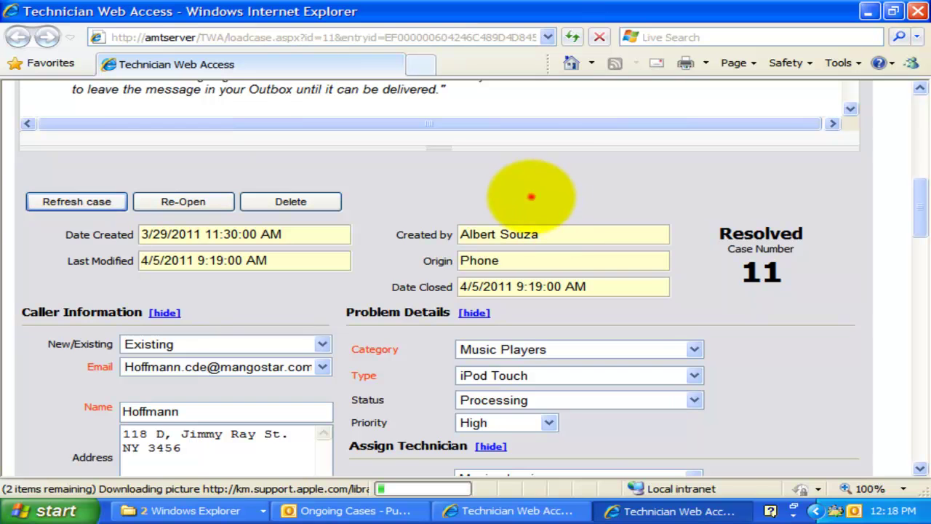
# - Open case 11 from Outlook's Resolved Cases folder, then return to its Technician Web Access page
pyautogui.click(368, 510)
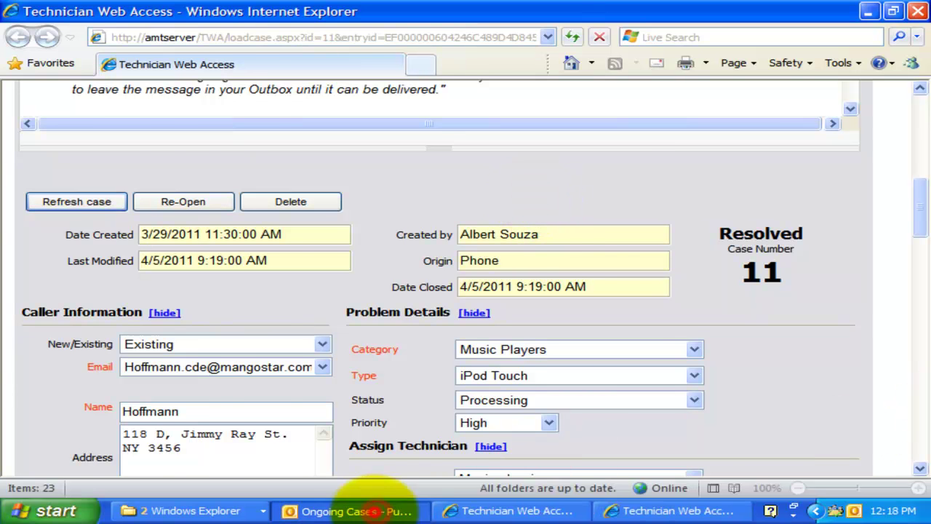
pyautogui.click(97, 329)
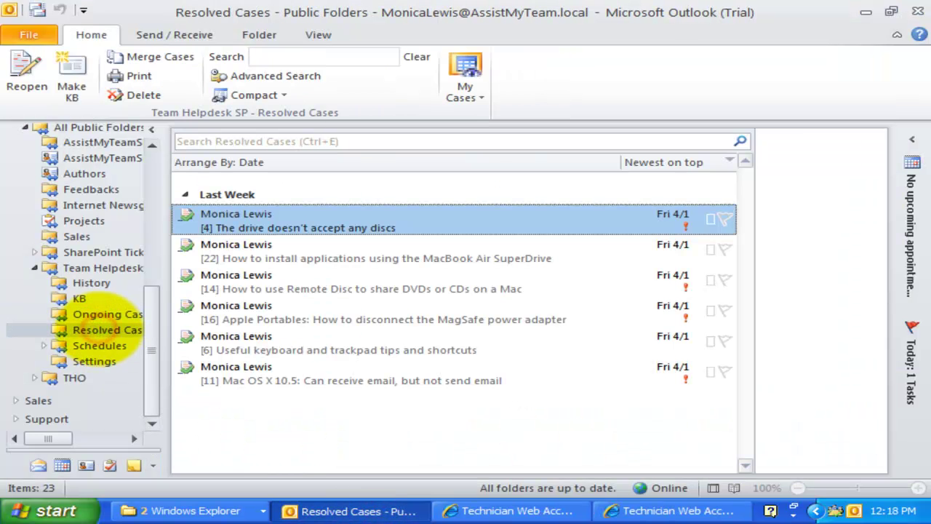
pyautogui.click(318, 378)
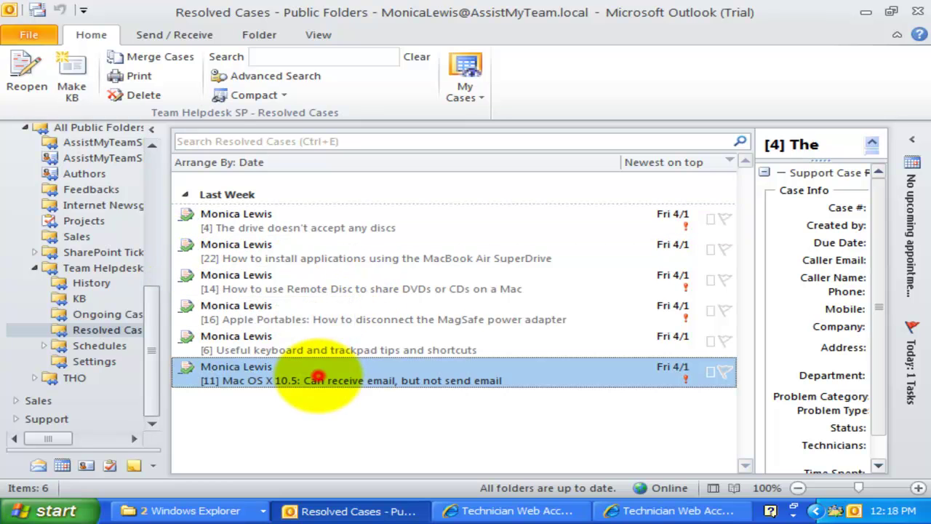
pyautogui.doubleClick(340, 375)
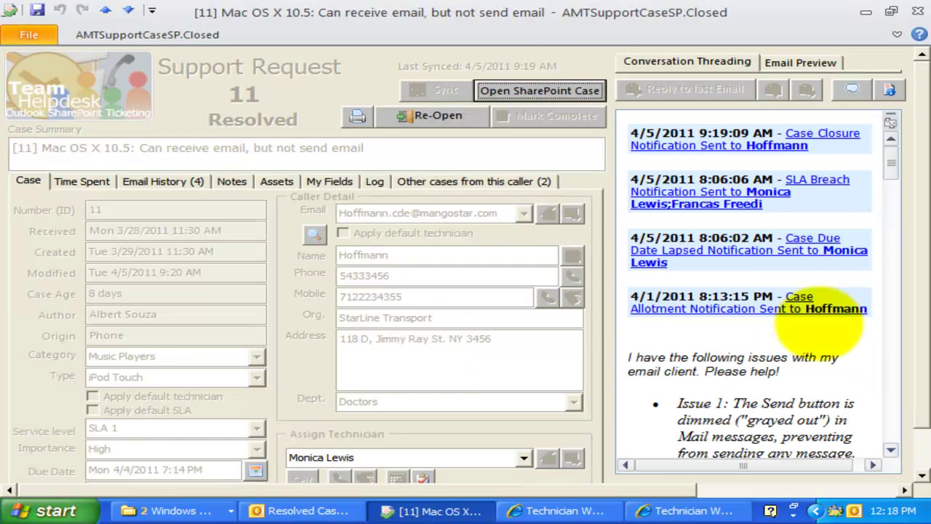
pyautogui.click(820, 325)
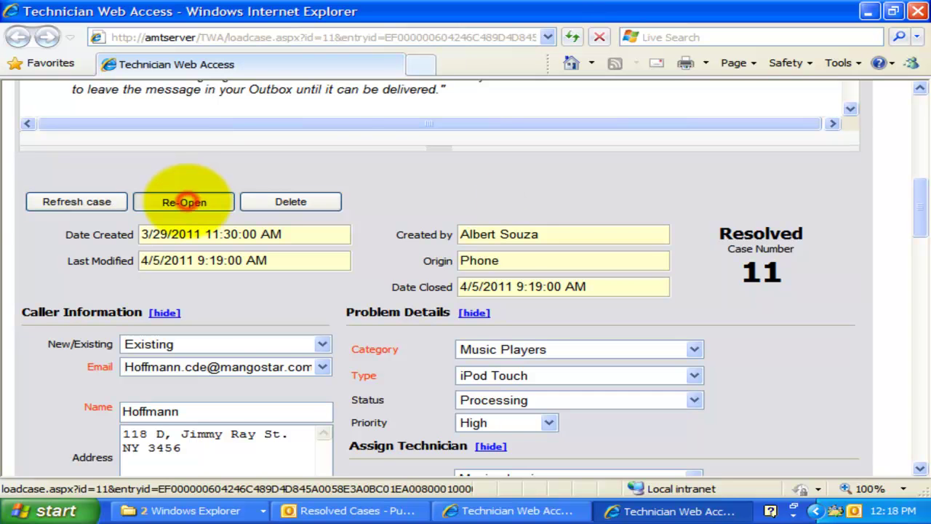
# - Re-open resolved case 11 using its Re-Open button
pyautogui.click(186, 201)
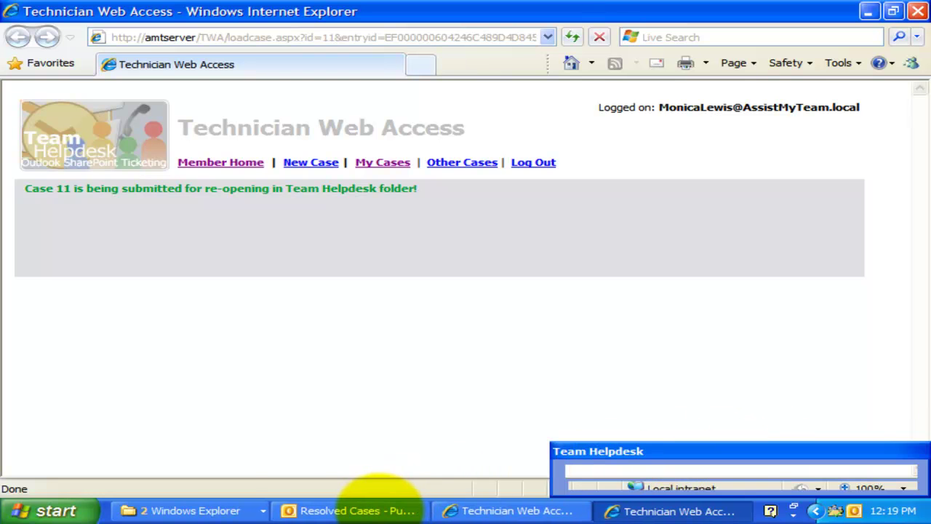
# - Read the 'Case Re-opening notification for case - 11' email in the Ongoing Cases folder
pyautogui.click(374, 509)
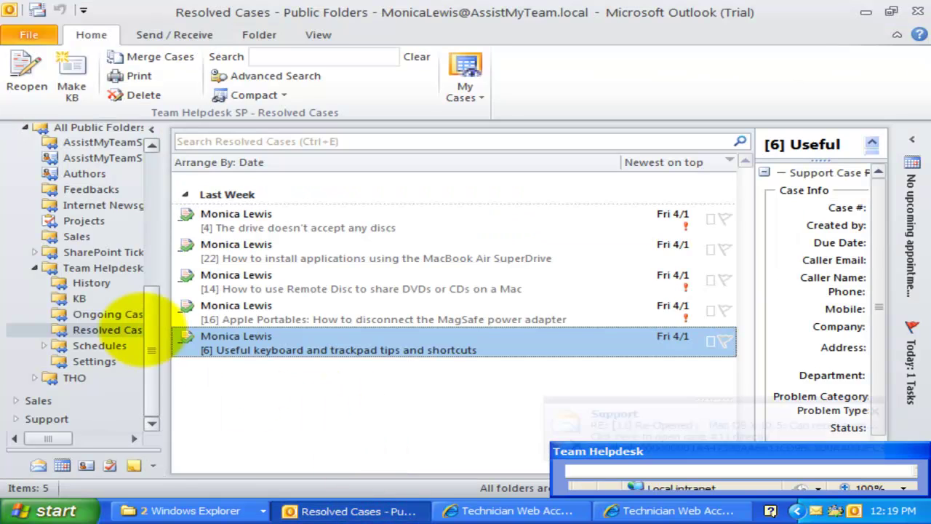
pyautogui.click(109, 315)
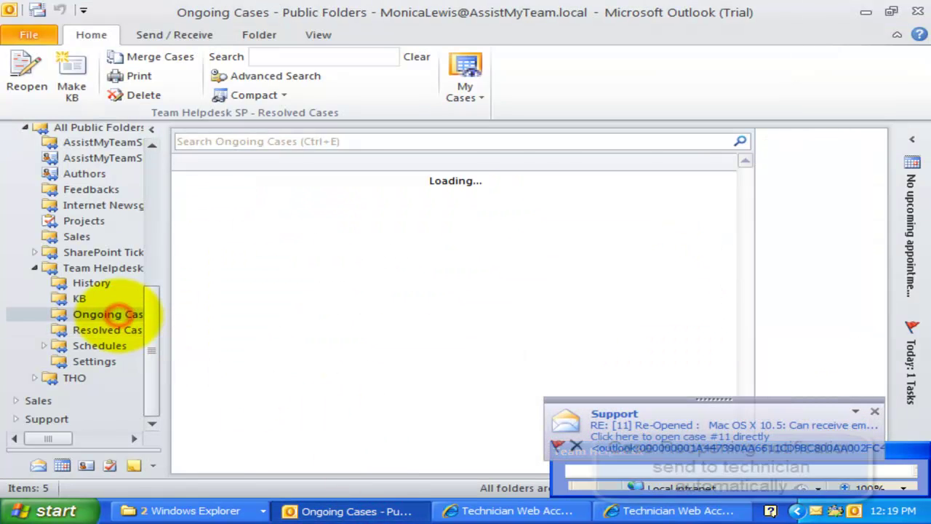
pyautogui.click(626, 414)
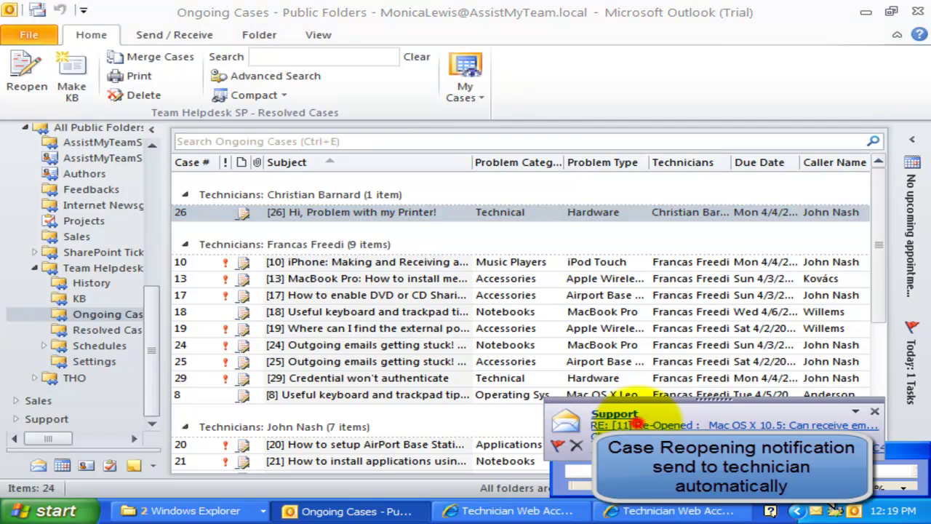
pyautogui.moveTo(252, 344); pyautogui.dragTo(125, 296)
pyautogui.click(313, 313)
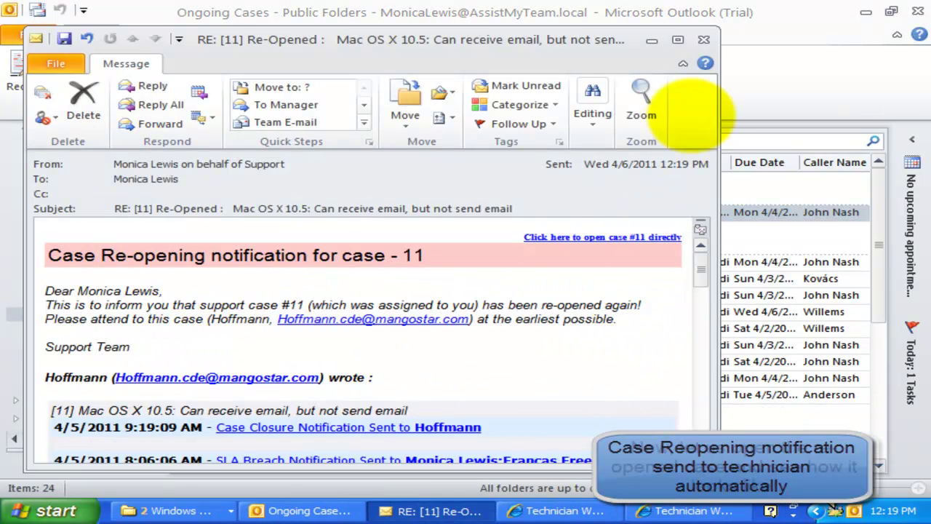
# - Close the message, open re-opened case 11 from the Ongoing Cases list, then close it
pyautogui.click(704, 39)
pyautogui.scroll(-5, 429, 342)
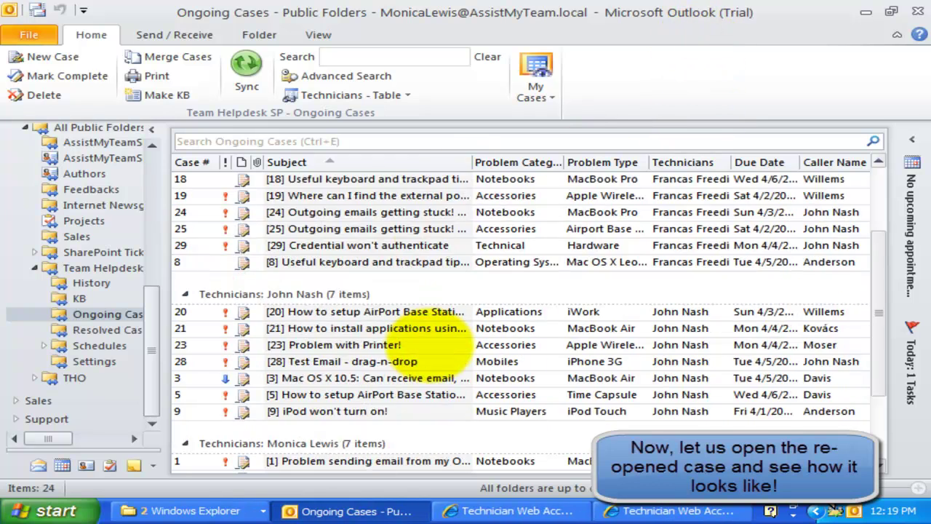
pyautogui.click(323, 377)
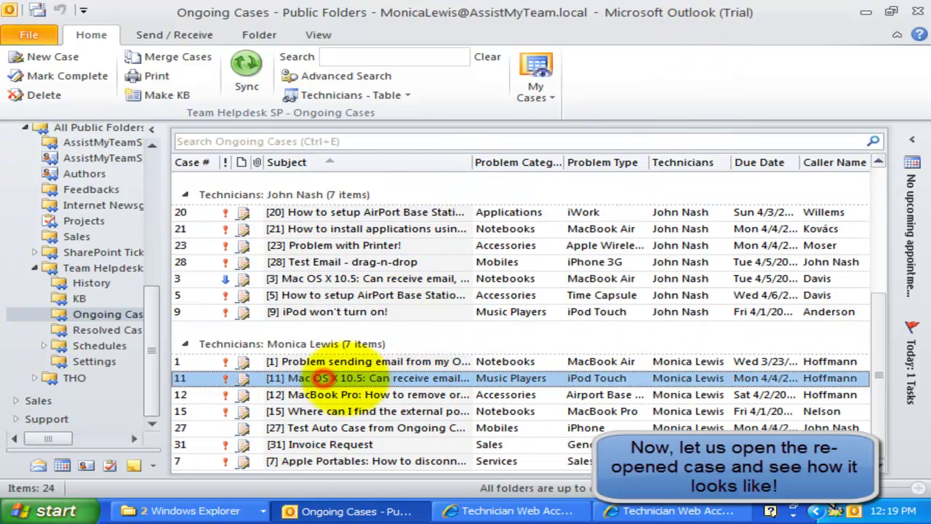
pyautogui.doubleClick(348, 378)
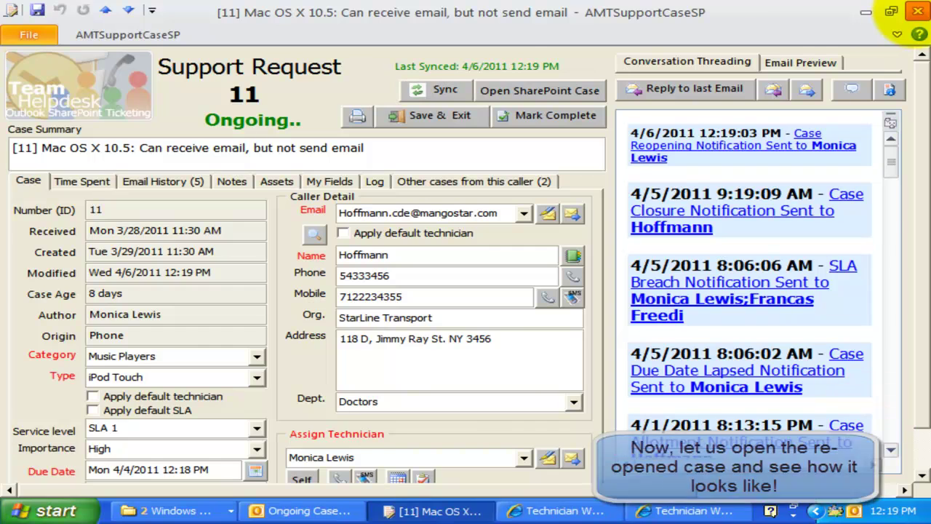
pyautogui.click(918, 10)
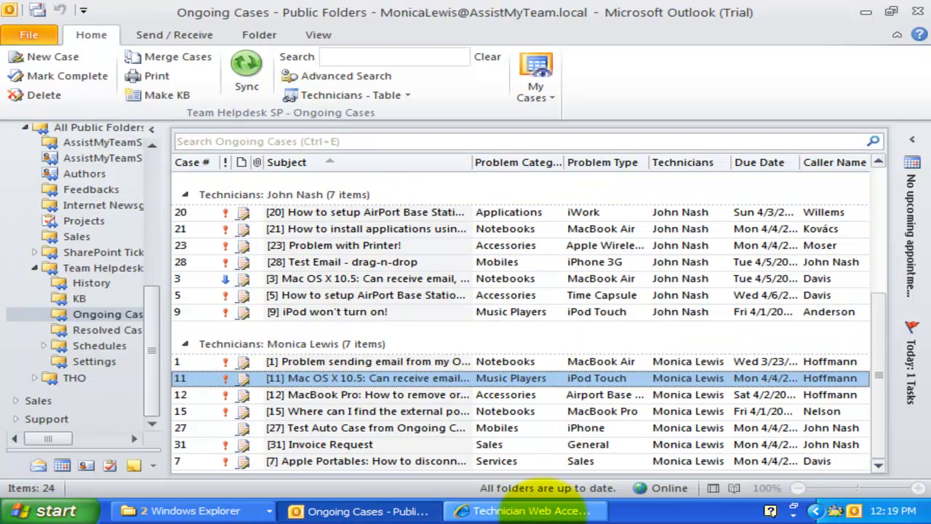
# - Go to the Technician Web Access home page and start posting a new case
pyautogui.click(531, 511)
pyautogui.scroll(3, 616, 353)
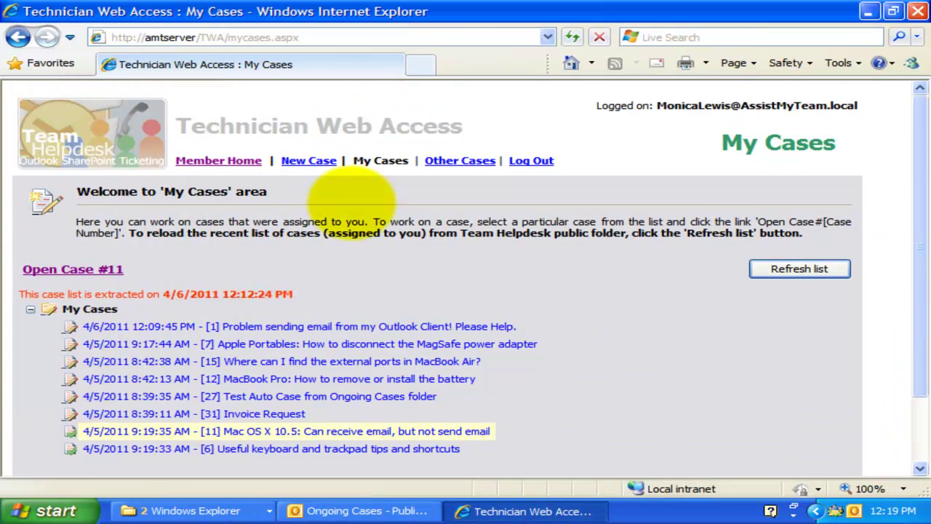
pyautogui.click(218, 160)
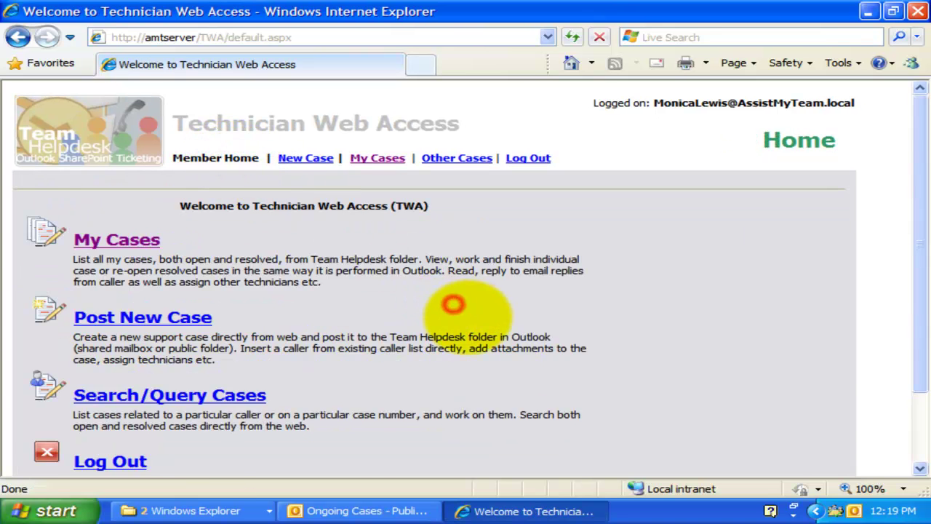
pyautogui.scroll(-2, 495, 325)
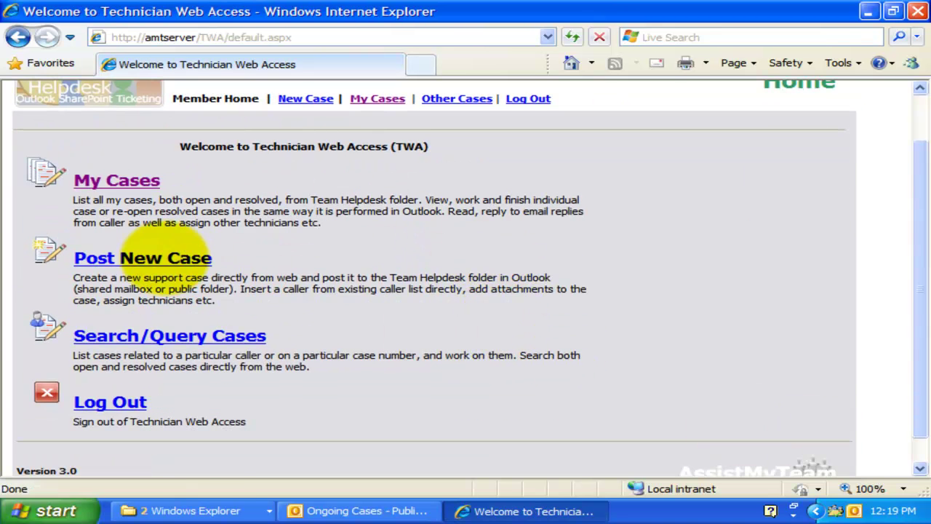
pyautogui.click(169, 259)
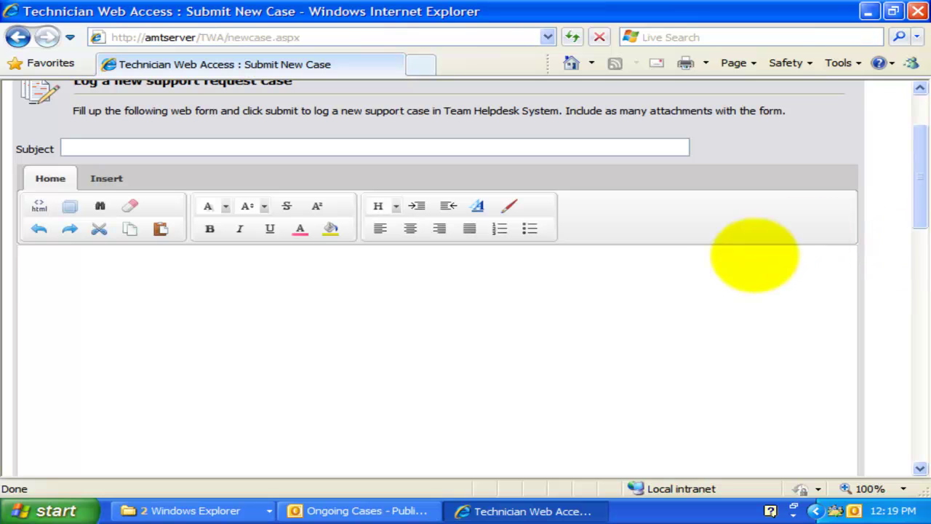
# - Enter subject 'Defect in keyboard!' and a body starting 'Hi Sales,' describing the keyboard defect, signed by the sender
pyautogui.click(674, 289)
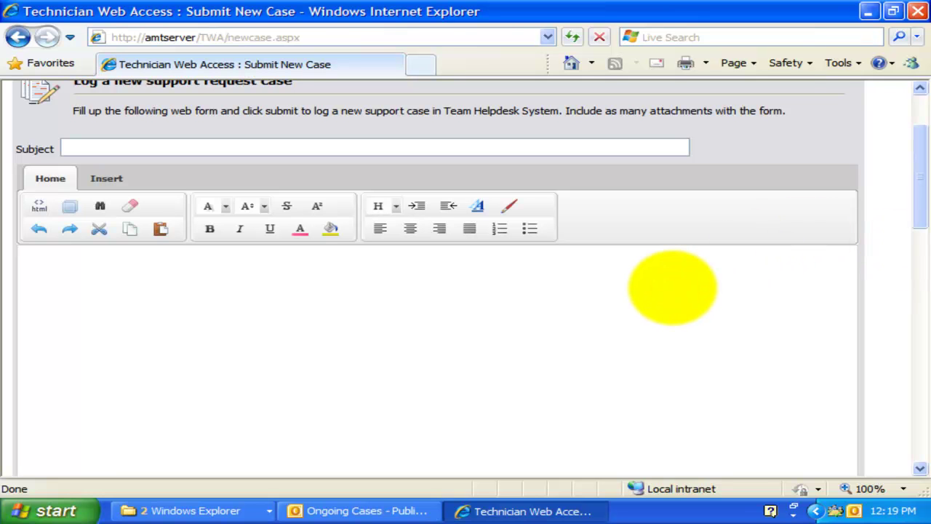
pyautogui.click(431, 142)
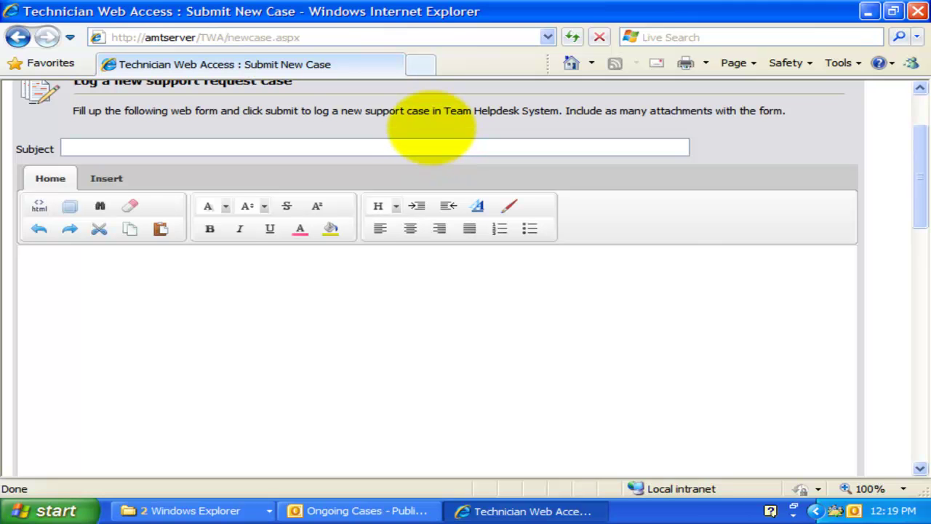
pyautogui.write('Defect in keyboard')
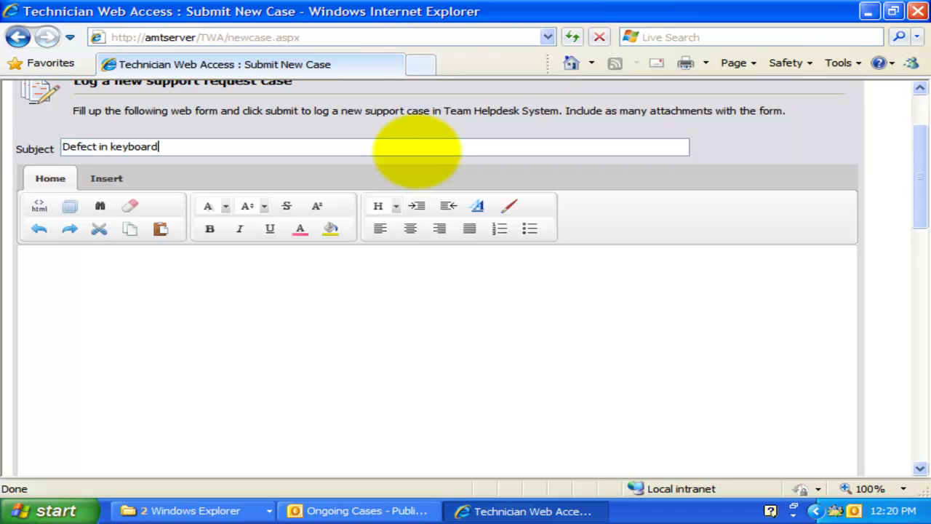
pyautogui.write('!')
pyautogui.click(420, 310)
pyautogui.write('Hi')
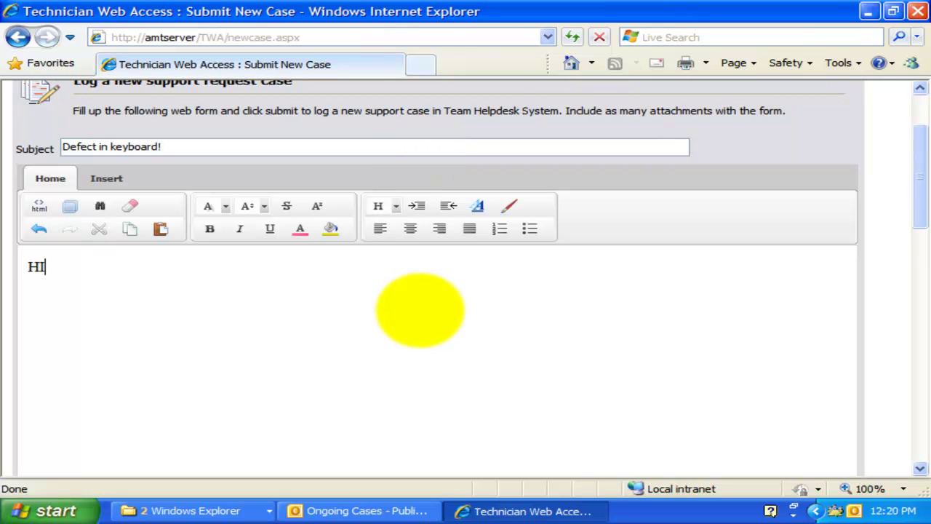
pyautogui.write(' Sales,')
pyautogui.press('Return')
pyautogui.write('I have a found a defect in the keyboard that I purchased from your store last week. How can I replace it?')
pyautogui.press('Return')
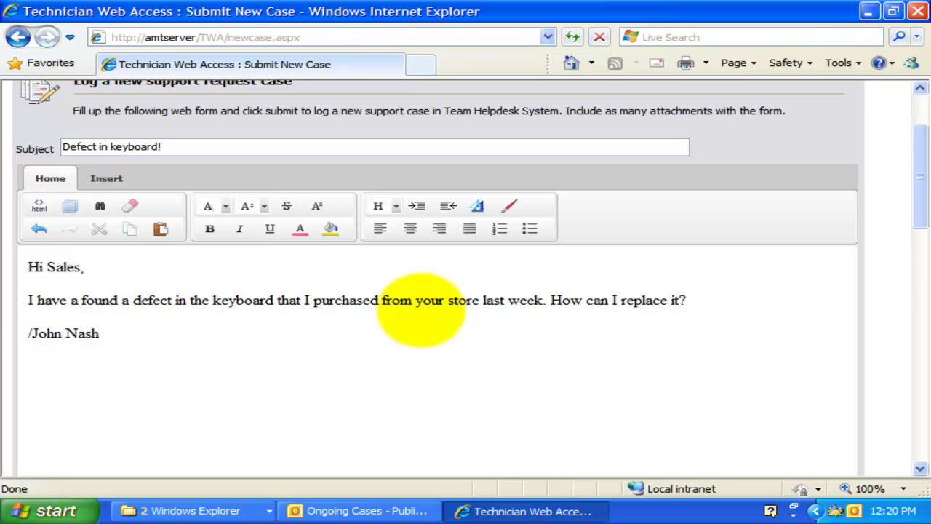
# - Put 'How can I replace it?' on its own line and make it bold at font size 6
pyautogui.click(609, 332)
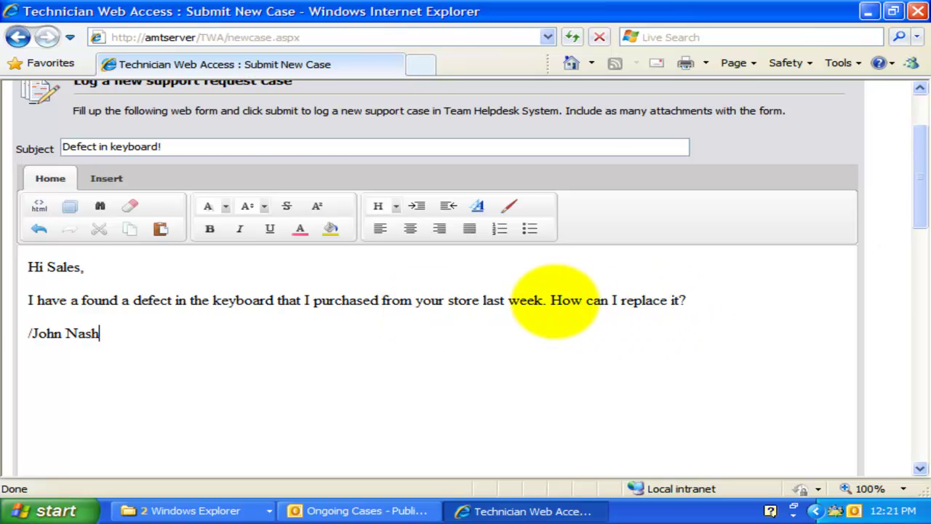
pyautogui.click(551, 299)
pyautogui.press('Return')
pyautogui.click(569, 301)
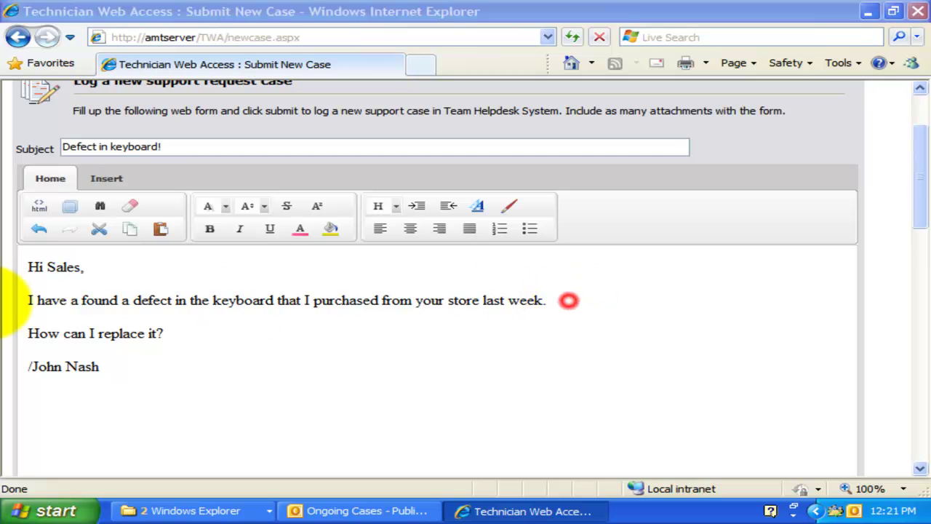
pyautogui.moveTo(209, 329); pyautogui.dragTo(18, 334)
pyautogui.click(210, 230)
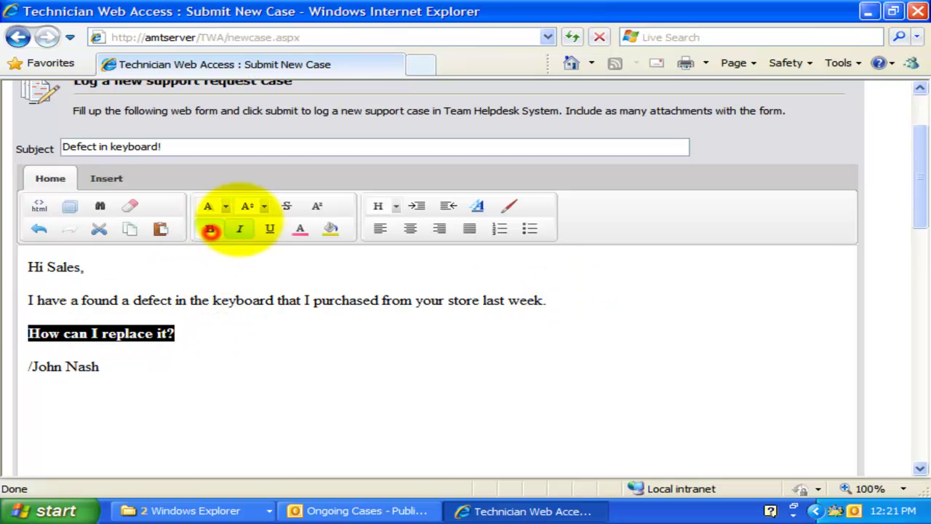
pyautogui.click(264, 206)
pyautogui.click(277, 332)
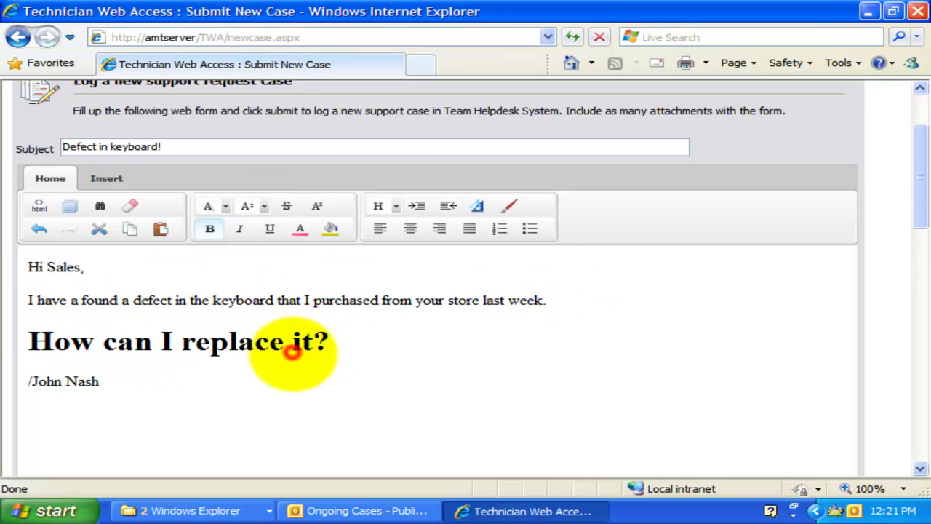
pyautogui.moveTo(918, 175); pyautogui.dragTo(919, 320)
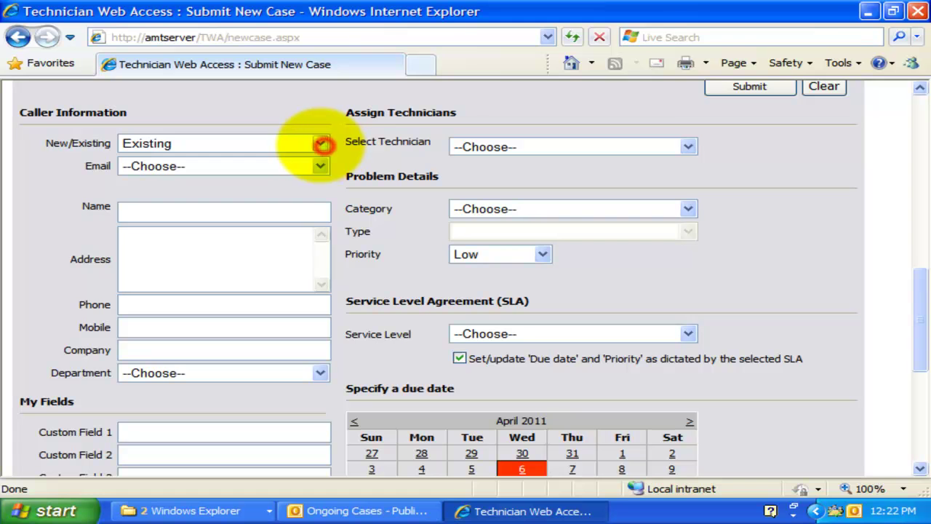
# - Keep the caller as Existing and pick their e-mail address so the caller details fill in
pyautogui.click(322, 144)
pyautogui.click(320, 143)
pyautogui.click(320, 143)
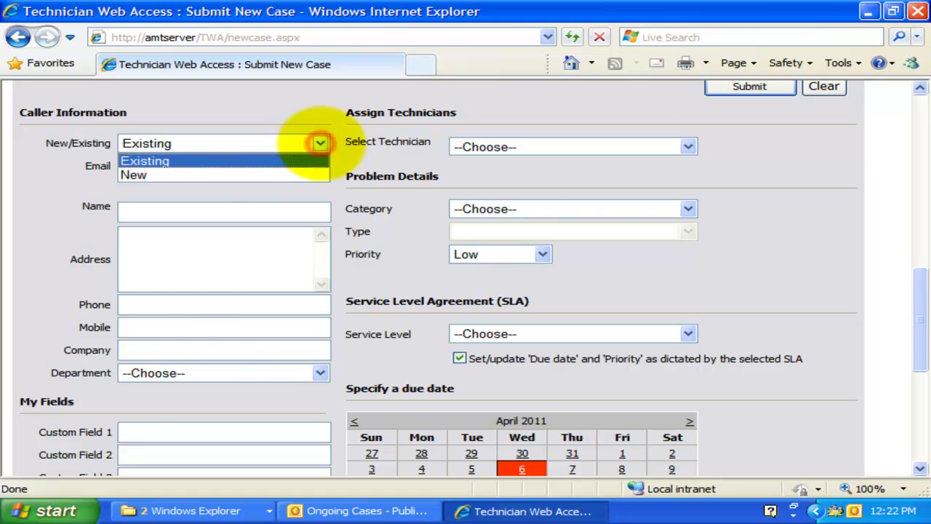
pyautogui.click(320, 143)
pyautogui.click(320, 166)
pyautogui.moveTo(320, 133); pyautogui.dragTo(320, 360)
pyautogui.click(254, 400)
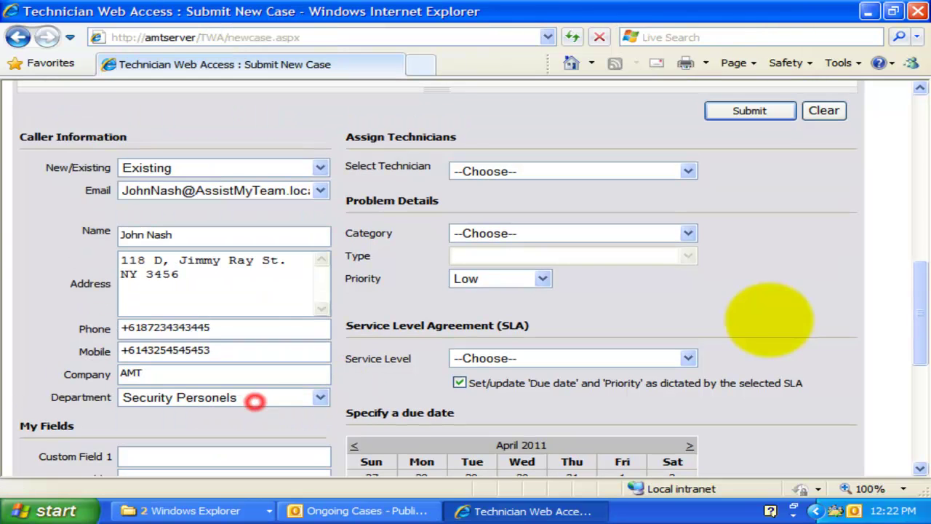
pyautogui.click(320, 190)
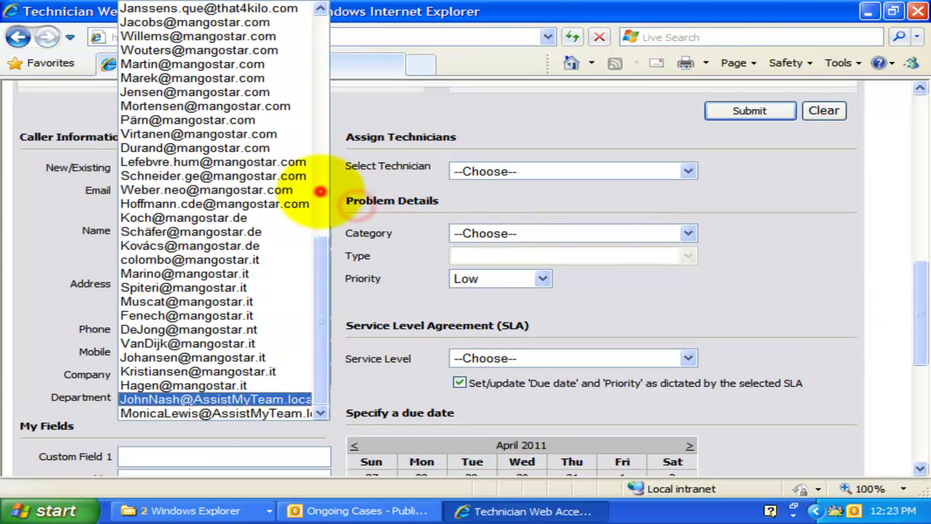
pyautogui.click(349, 195)
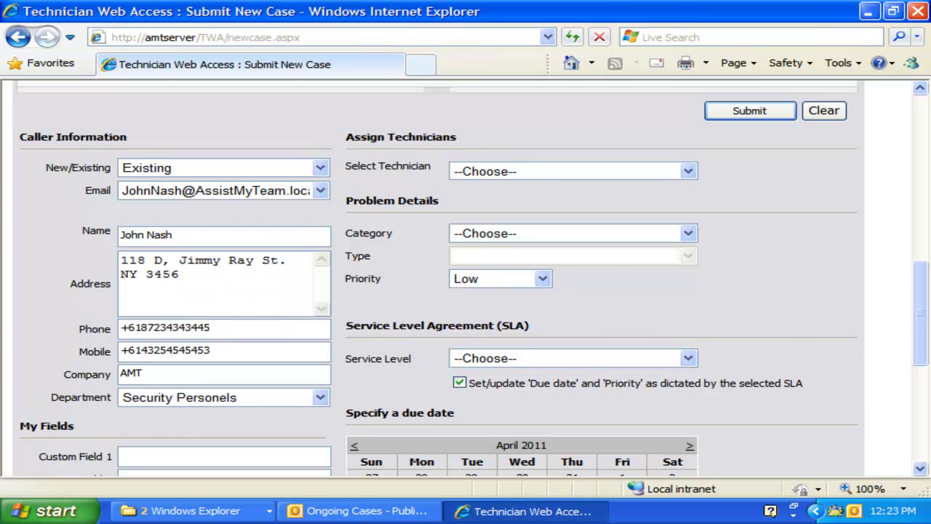
pyautogui.click(320, 190)
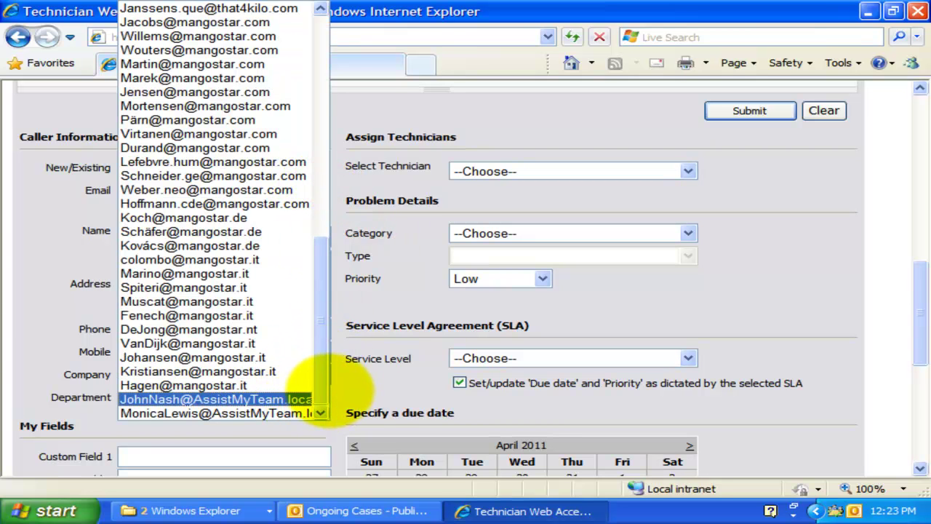
pyautogui.click(327, 393)
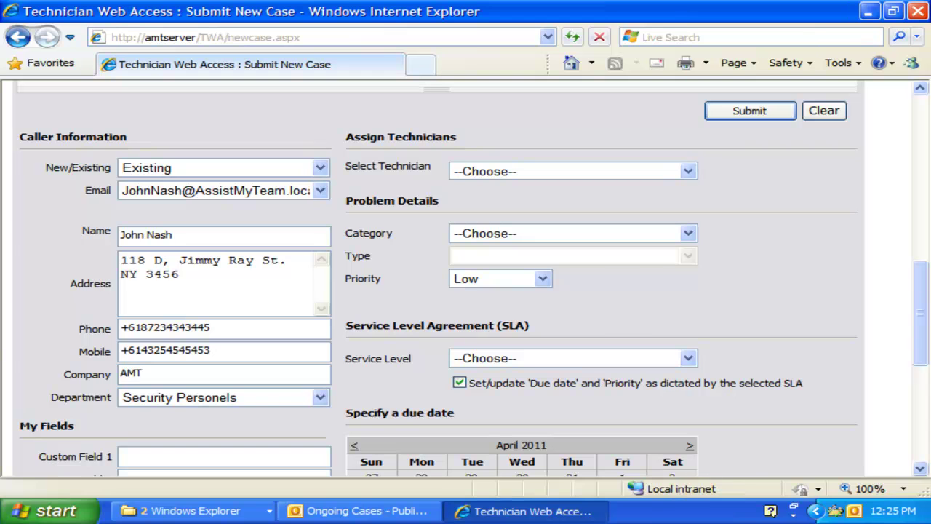
# - Assign a technician to the case from the Select Technician list
pyautogui.click(791, 283)
pyautogui.click(688, 171)
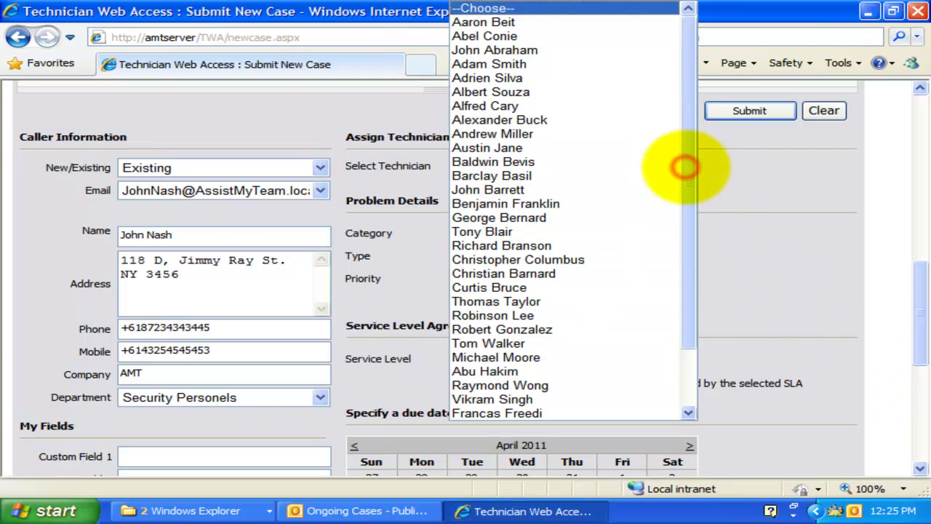
pyautogui.scroll(-2, 686, 266)
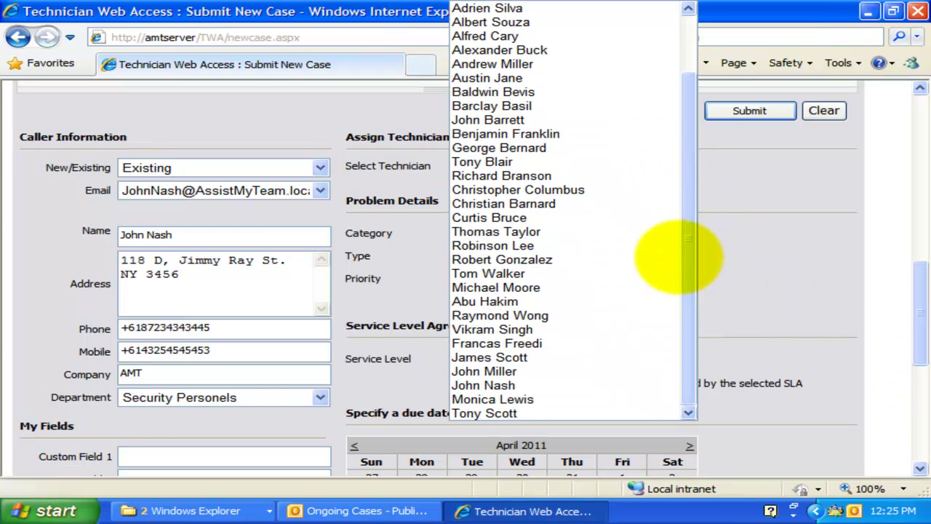
pyautogui.click(586, 372)
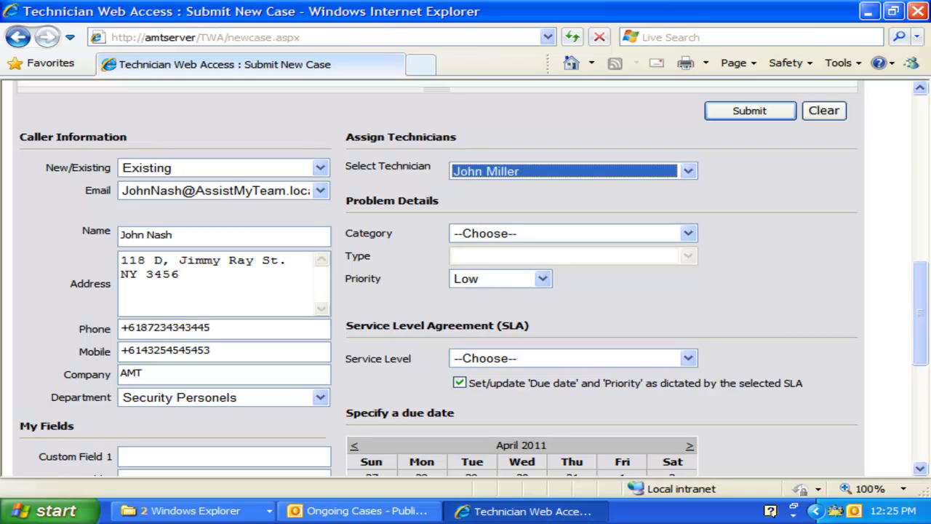
# - Set the problem category to Accessories and the problem type to Time Capsule
pyautogui.click(687, 233)
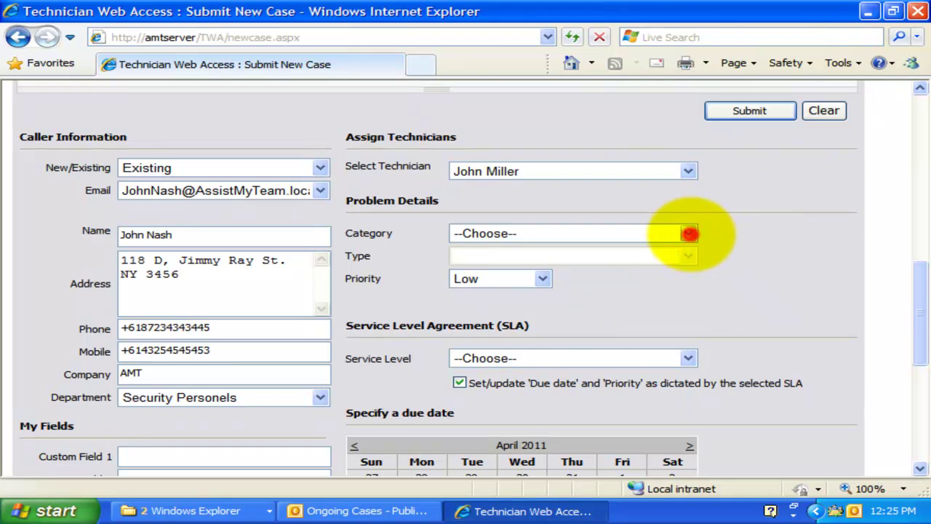
pyautogui.click(494, 362)
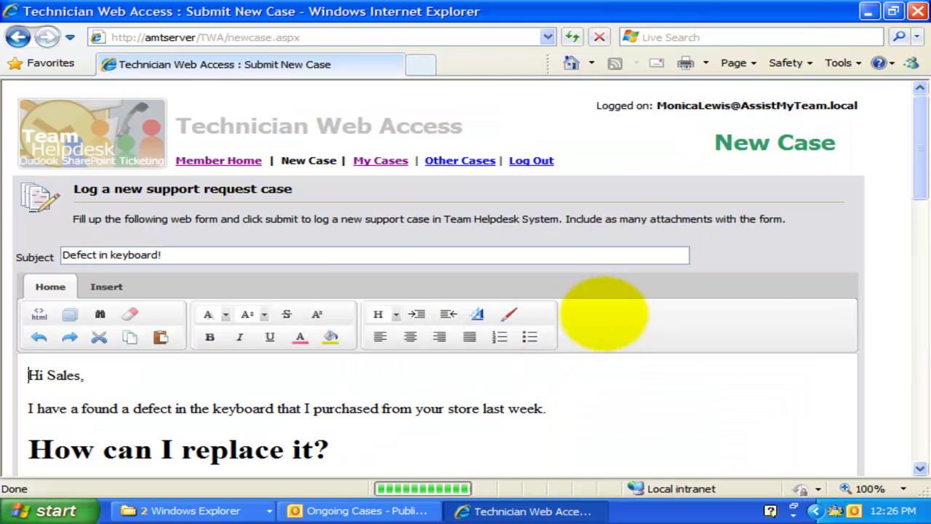
pyautogui.moveTo(918, 142); pyautogui.dragTo(761, 302)
pyautogui.click(676, 258)
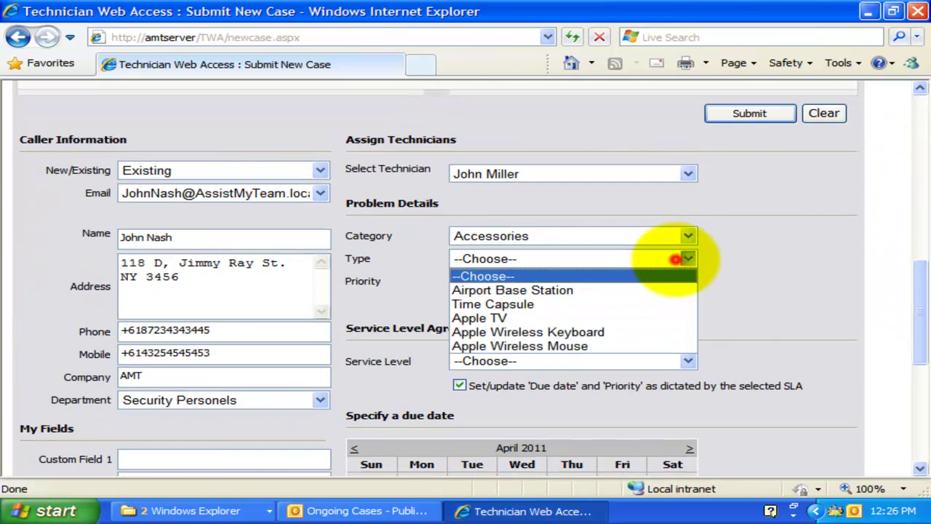
pyautogui.click(579, 304)
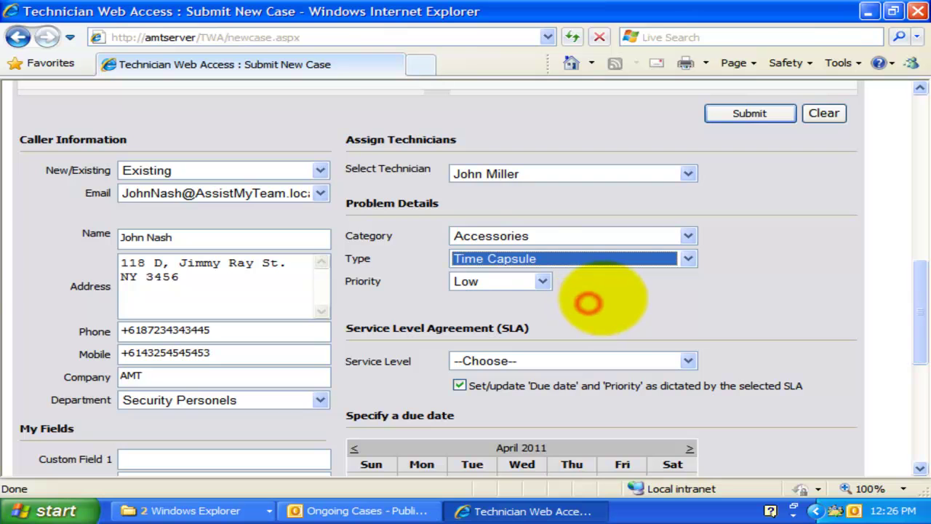
# - Set priority High, service level SLA 2, and due date April 14, 2011
pyautogui.click(542, 281)
pyautogui.click(510, 325)
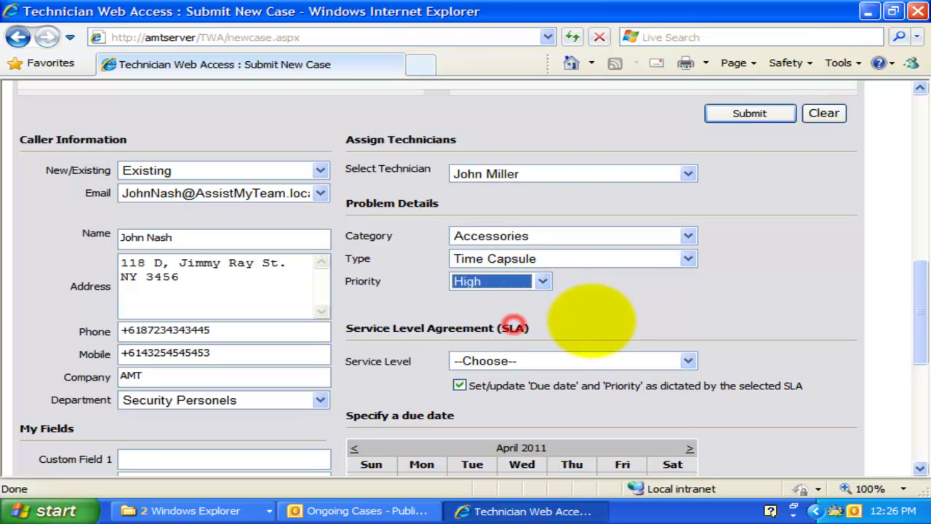
pyautogui.scroll(-3, 796, 357)
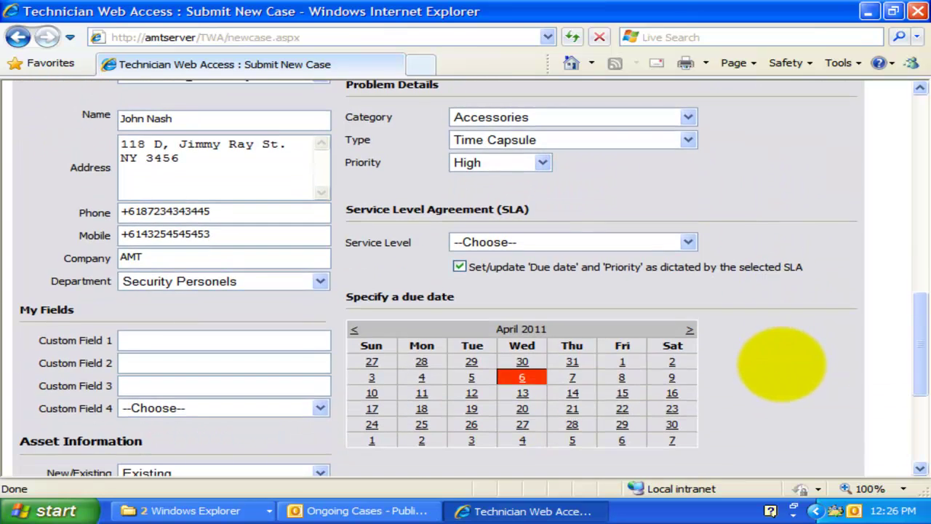
pyautogui.click(687, 242)
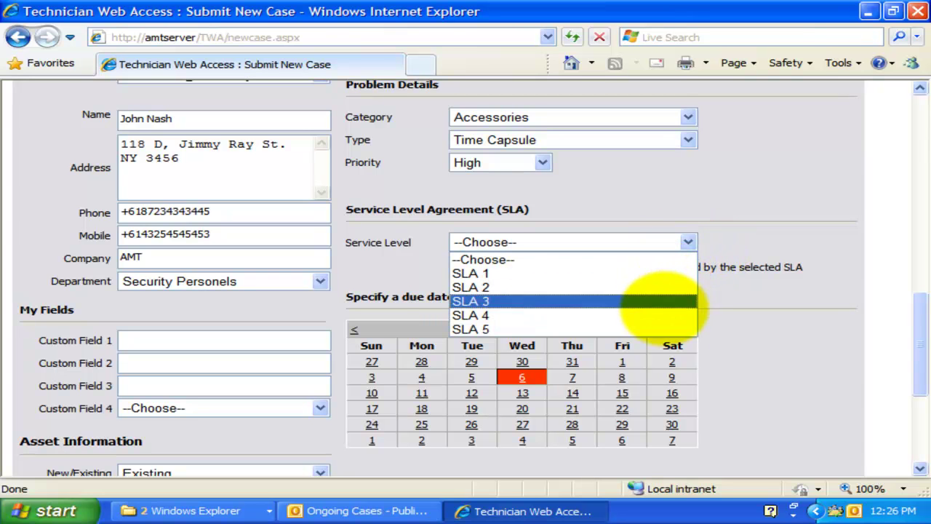
pyautogui.click(657, 287)
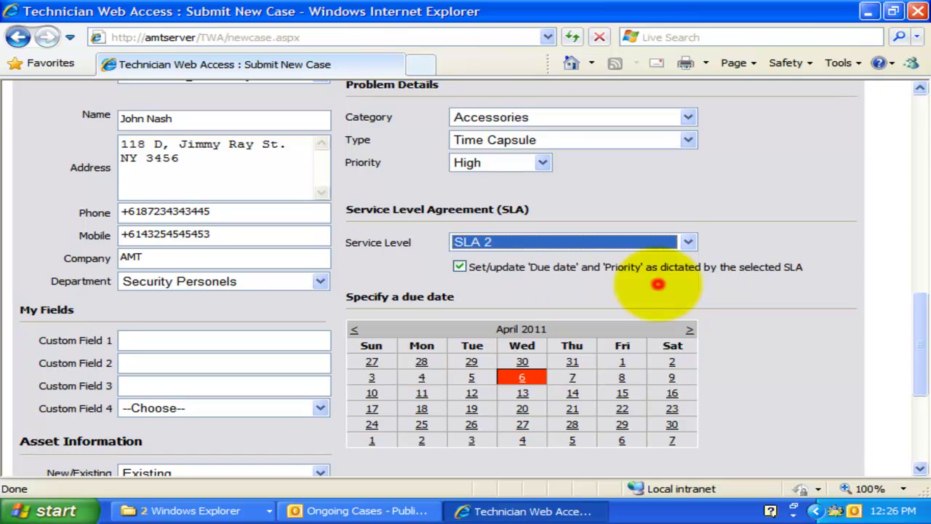
pyautogui.scroll(-2, 815, 395)
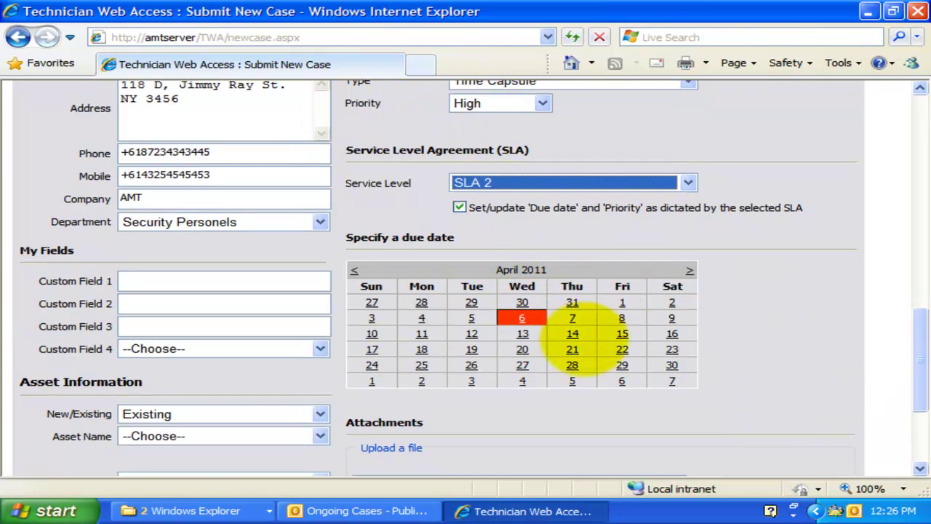
pyautogui.click(572, 334)
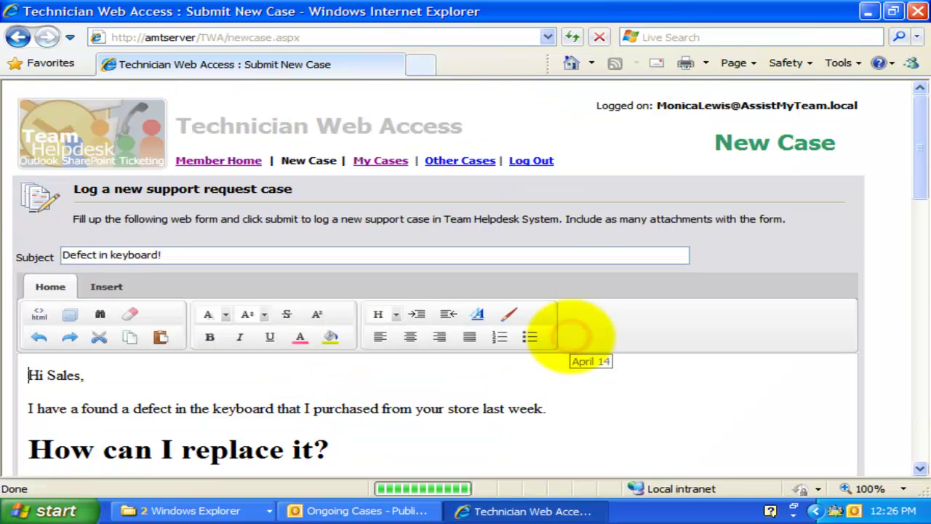
pyautogui.moveTo(915, 145); pyautogui.dragTo(914, 379)
pyautogui.scroll(-5, 782, 263)
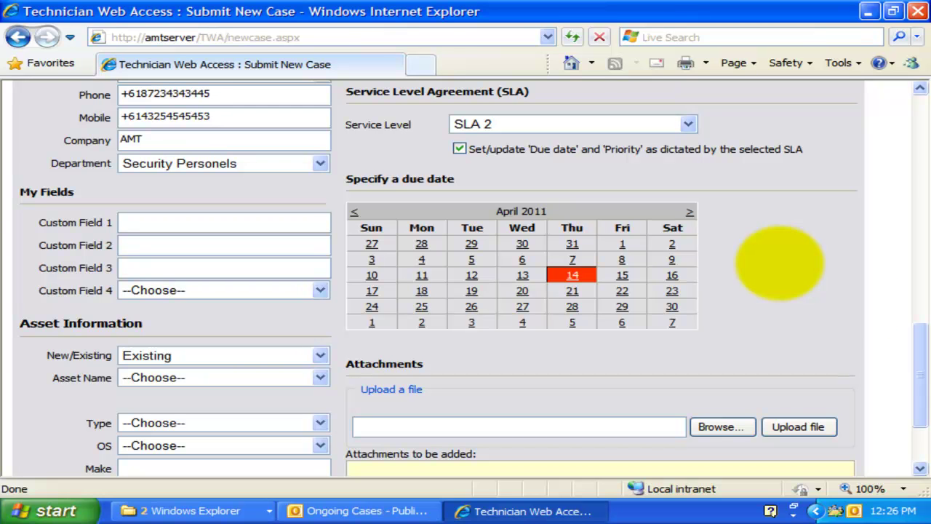
pyautogui.moveTo(913, 361); pyautogui.dragTo(913, 382)
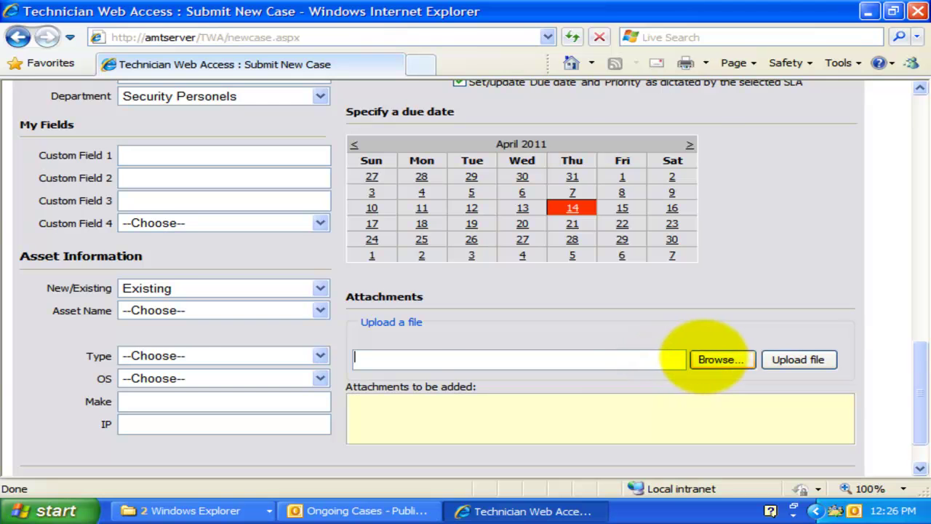
# - Upload test report.pdf as an attachment to the case
pyautogui.click(707, 360)
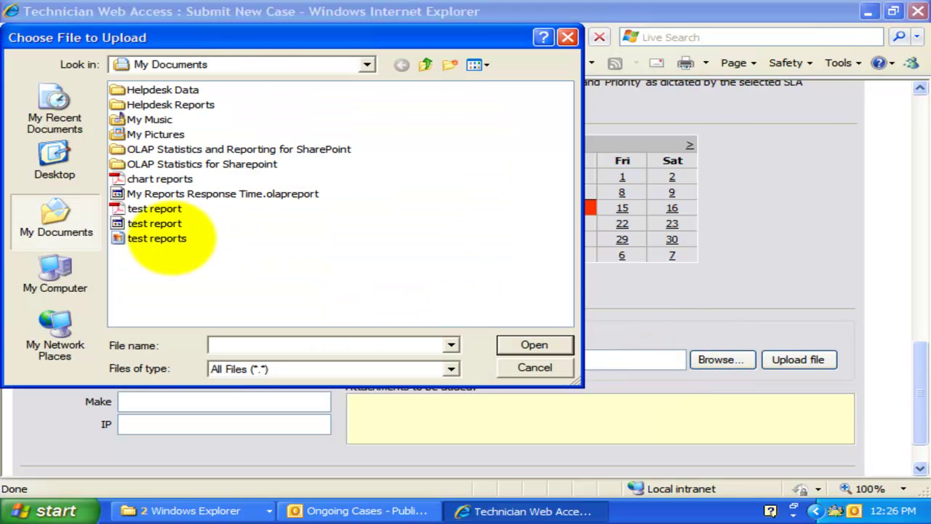
pyautogui.doubleClick(155, 211)
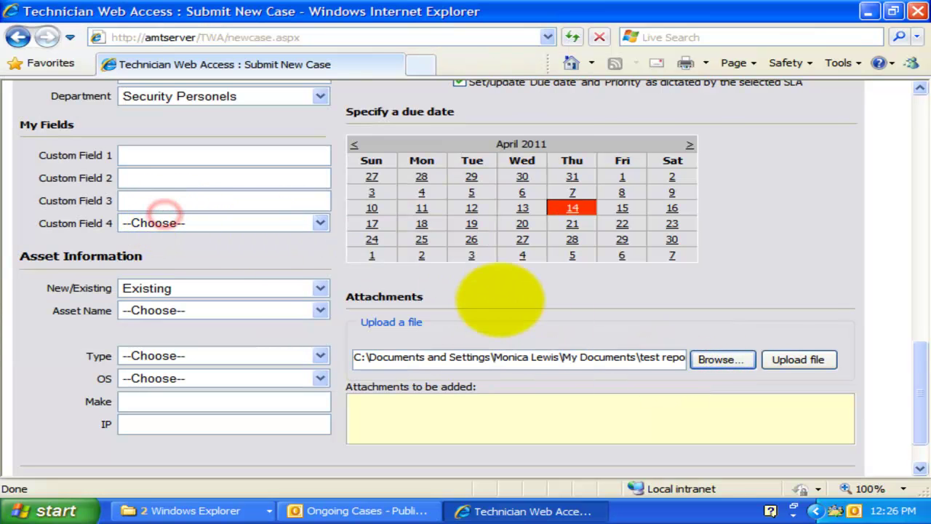
pyautogui.click(794, 359)
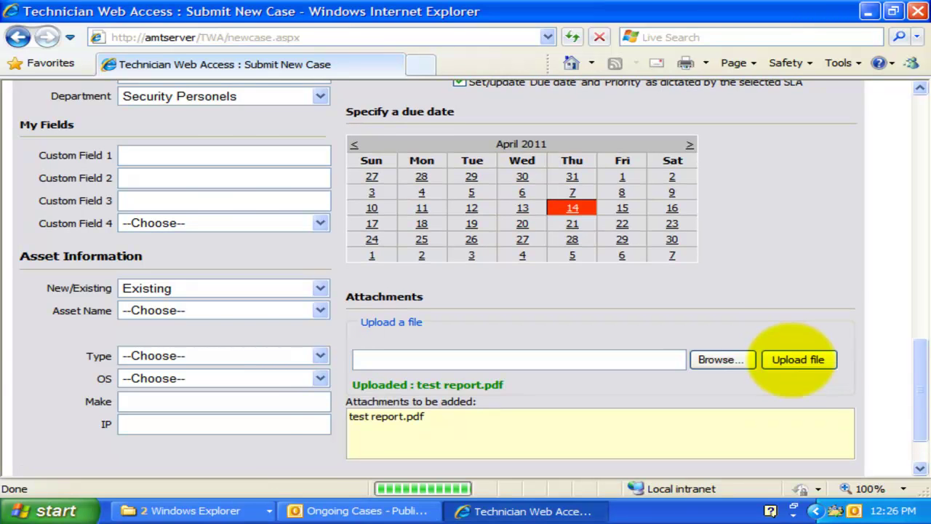
# - Upload My Reports Response Time.olapreport as a second attachment
pyautogui.click(716, 359)
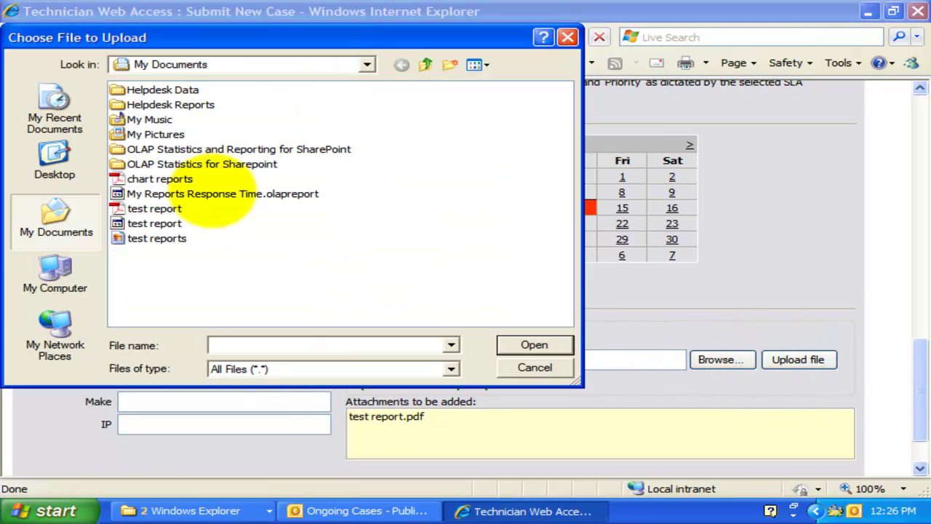
pyautogui.doubleClick(175, 193)
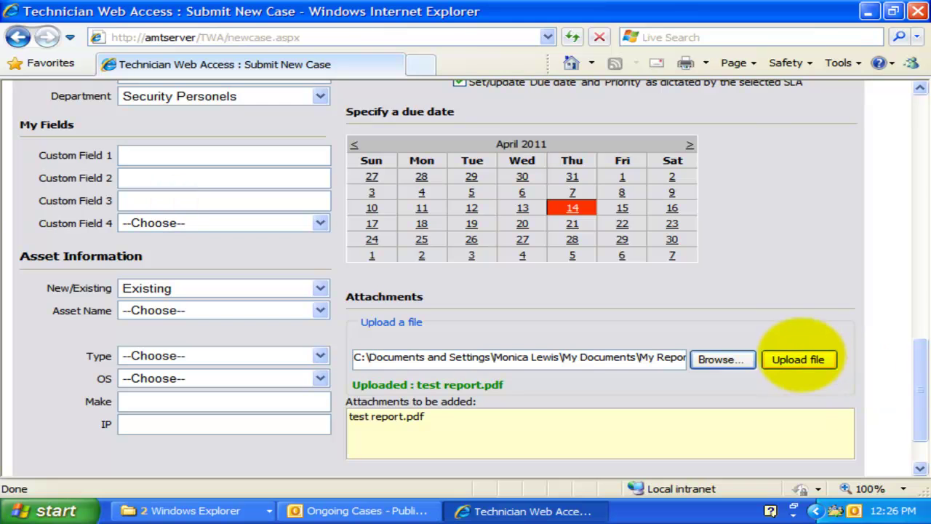
pyautogui.click(799, 359)
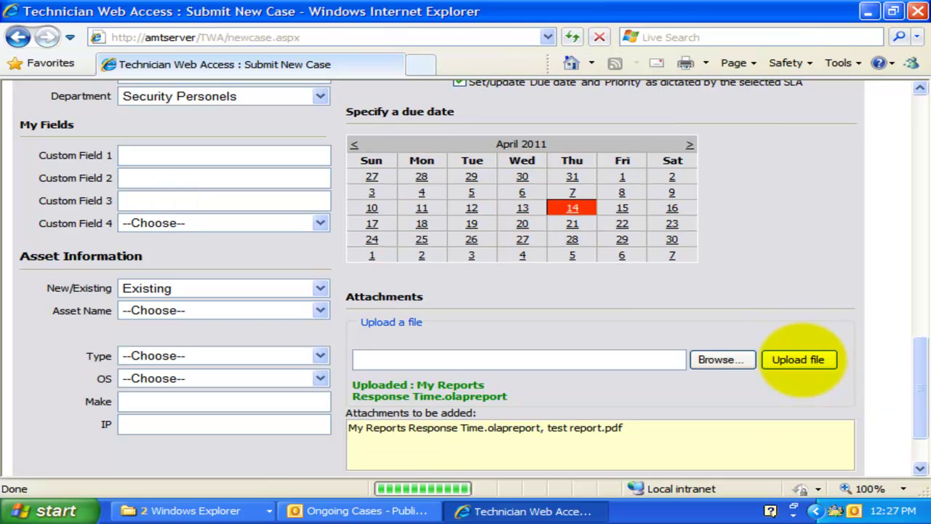
# - Submit the 'Defect in keyboard!' case and check it appears as [33] in Outlook's Ongoing Cases
pyautogui.scroll(-3, 917, 368)
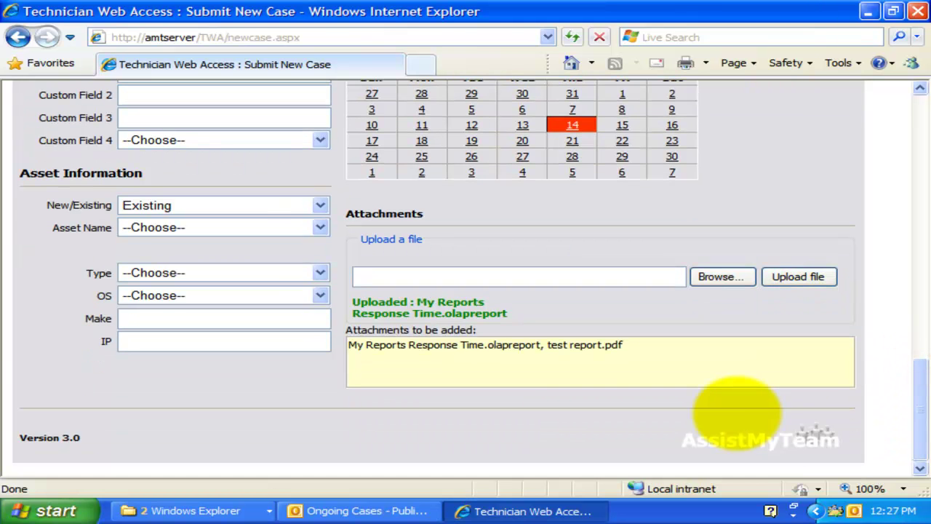
pyautogui.scroll(10, 744, 415)
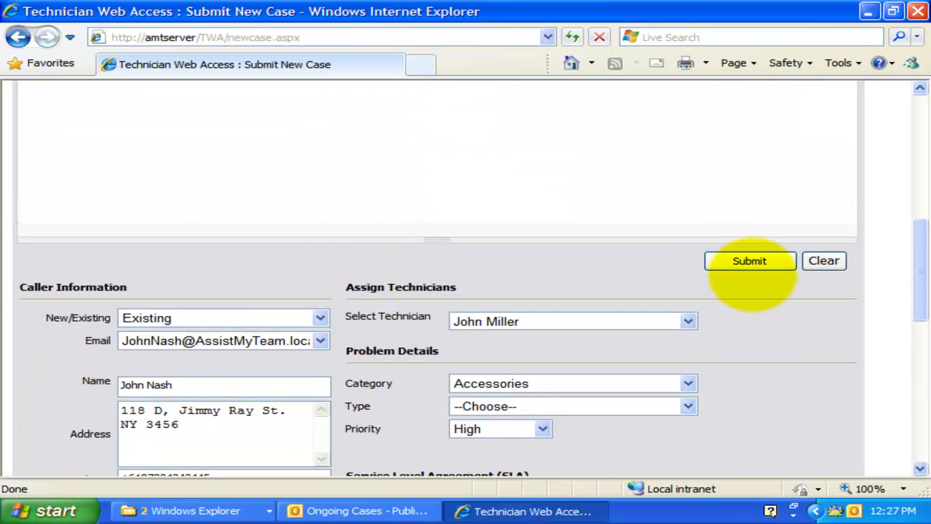
pyautogui.click(750, 261)
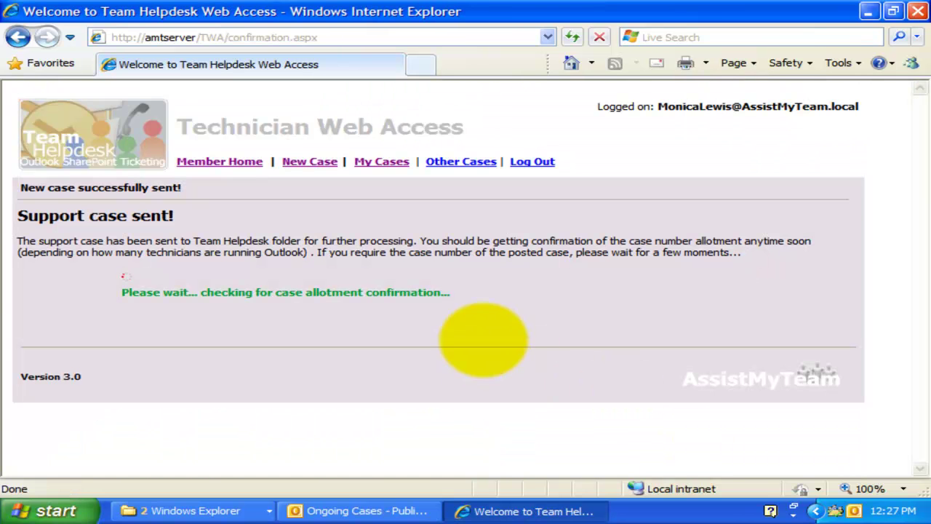
pyautogui.click(517, 294)
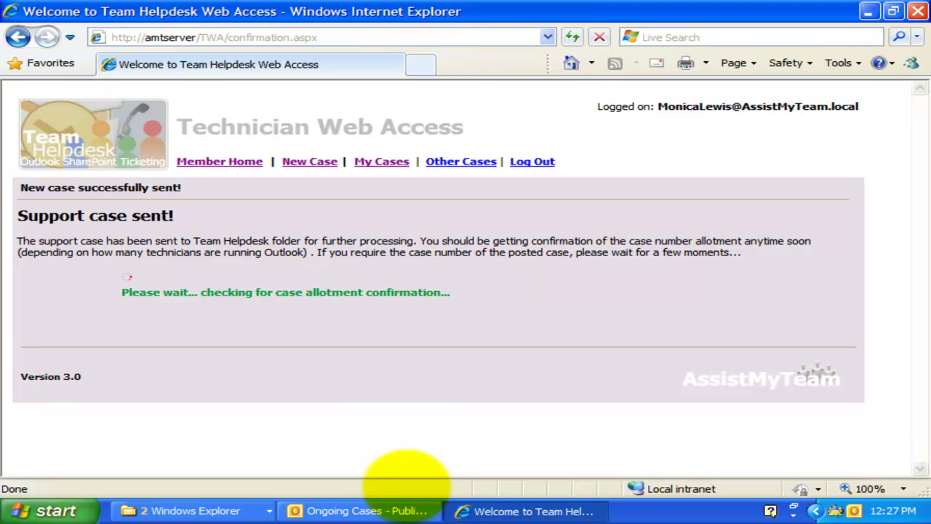
pyautogui.click(364, 511)
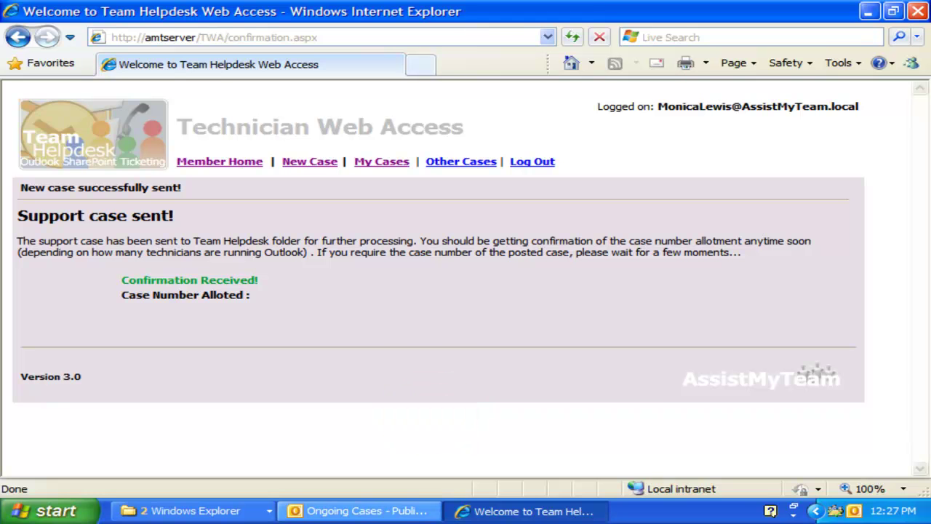
pyautogui.click(382, 513)
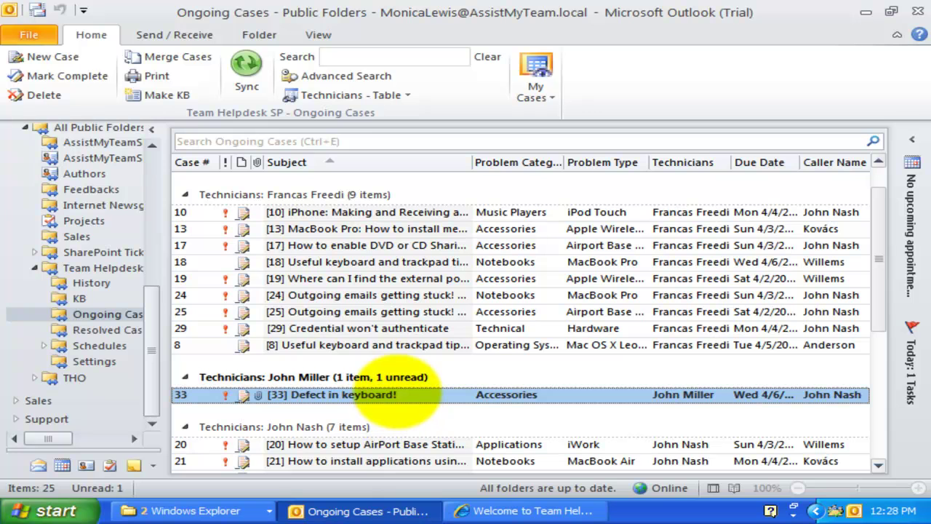
# - Open case 33, inspect its email and both attachments, then close it and return to the confirmation page
pyautogui.doubleClick(395, 395)
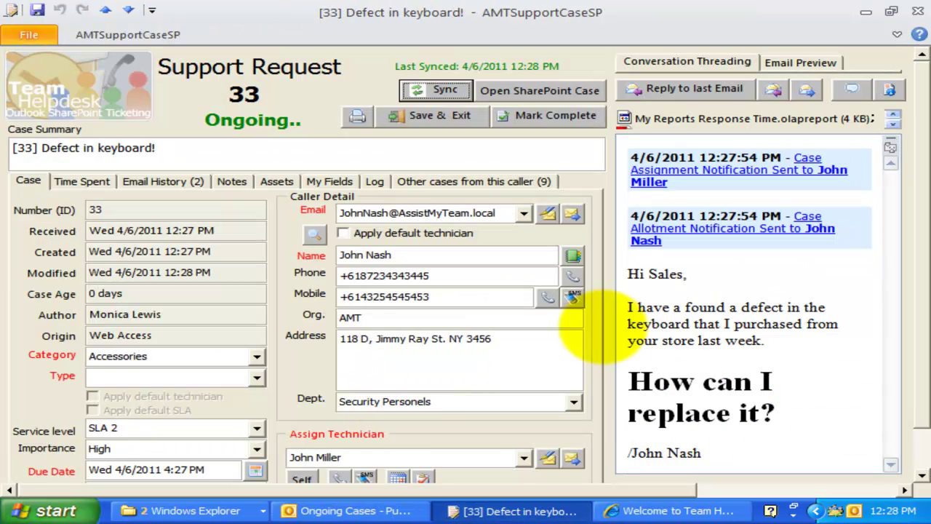
pyautogui.moveTo(790, 412); pyautogui.dragTo(686, 305)
pyautogui.click(686, 305)
pyautogui.click(893, 123)
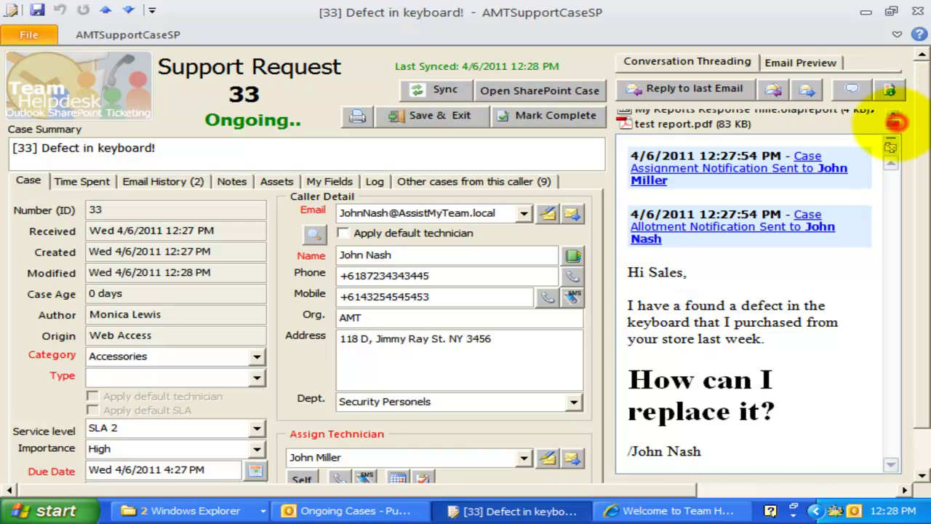
pyautogui.click(894, 114)
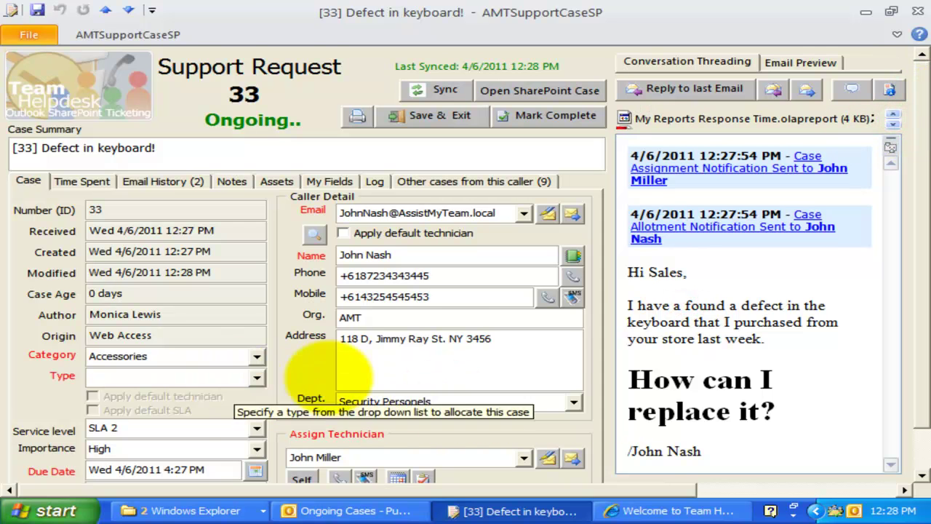
pyautogui.scroll(-1, 445, 368)
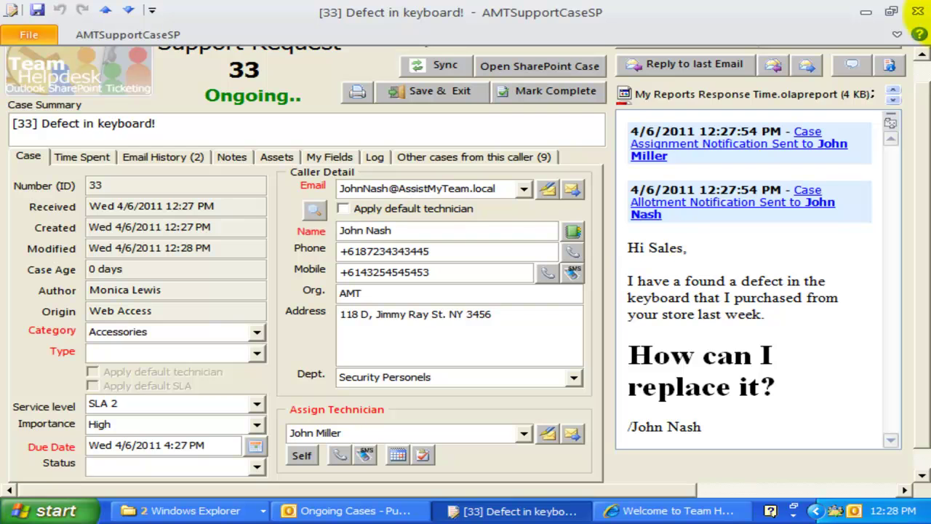
pyautogui.click(918, 11)
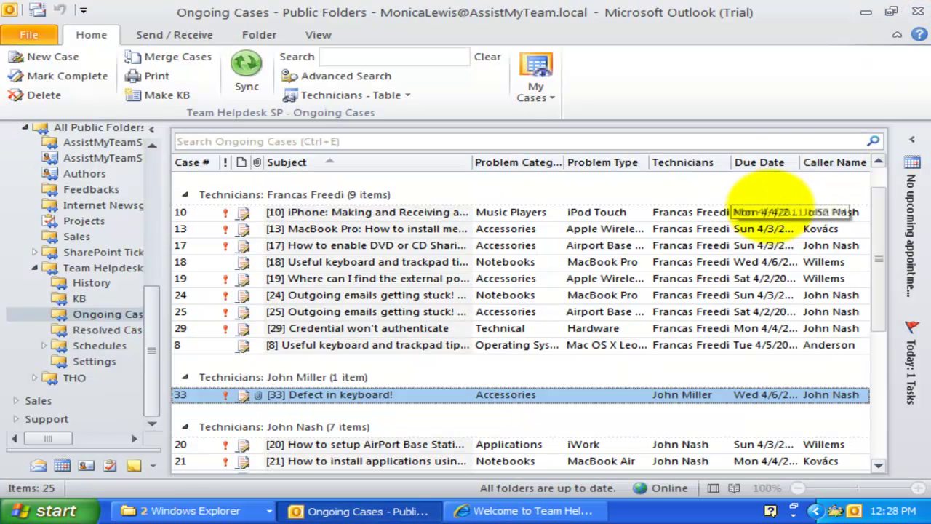
pyautogui.click(535, 509)
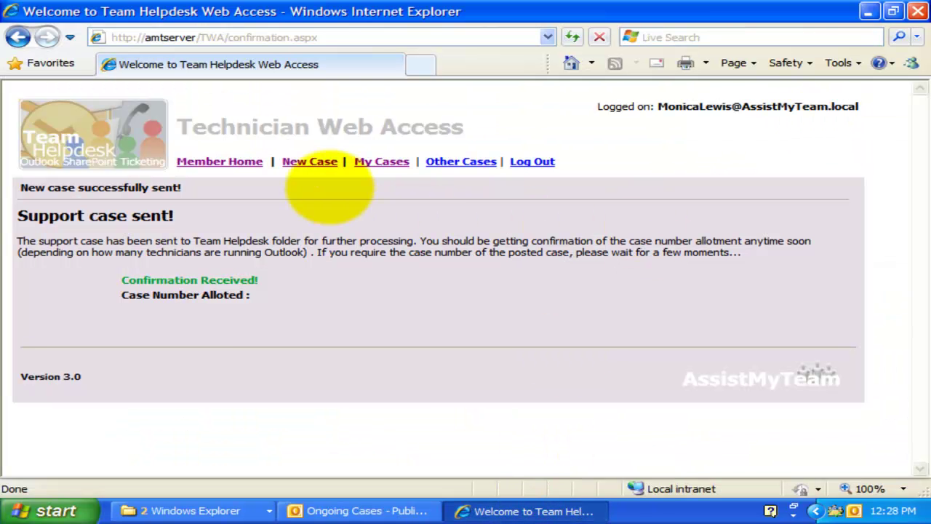
# - Go from the Technician Web Access home page to case searching and choose the Keyword filter
pyautogui.click(227, 161)
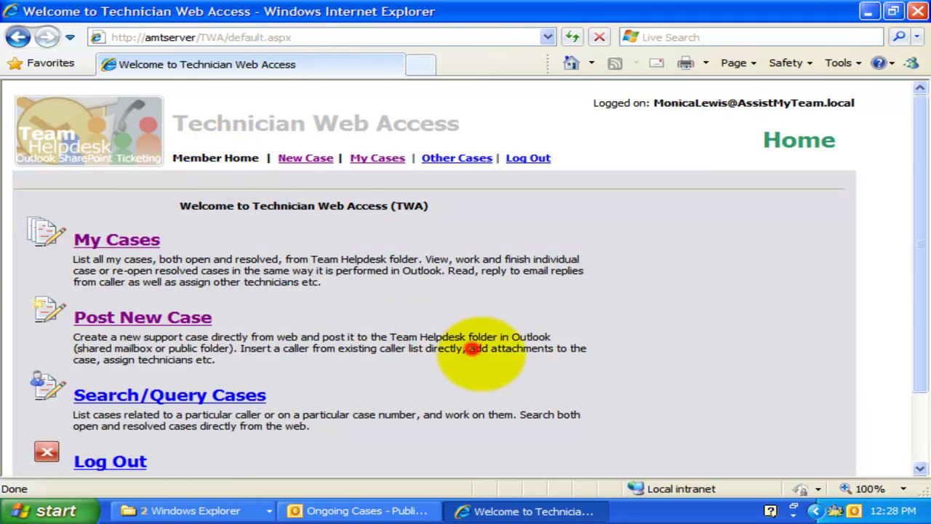
pyautogui.scroll(-3, 474, 348)
pyautogui.click(188, 306)
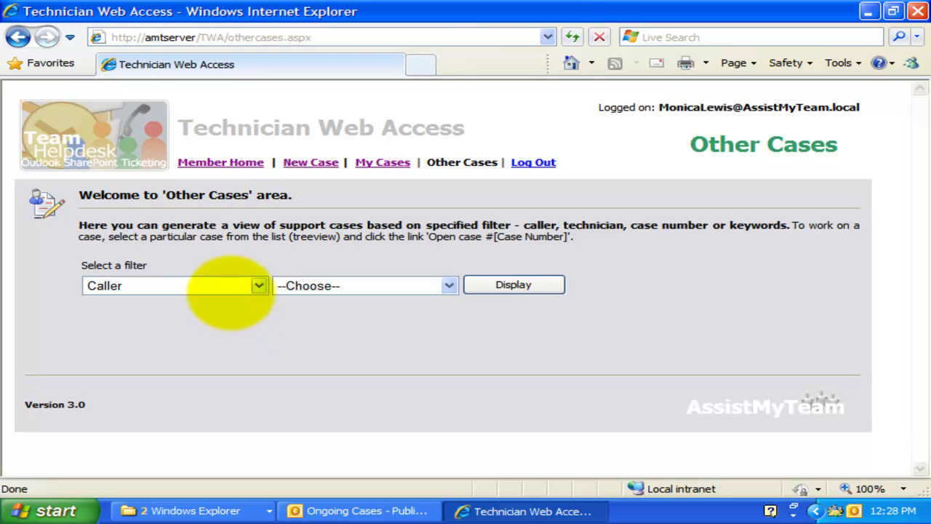
pyautogui.click(237, 286)
pyautogui.click(209, 344)
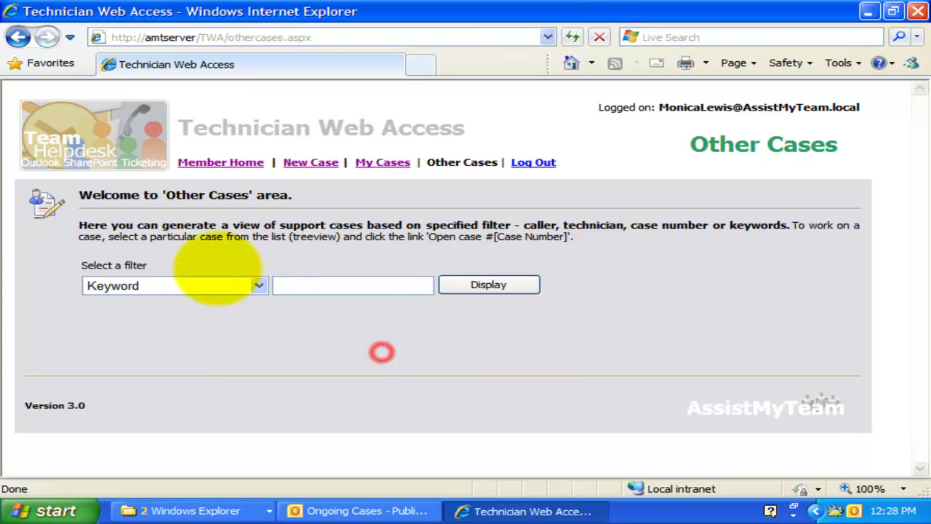
pyautogui.click(225, 284)
pyautogui.click(224, 283)
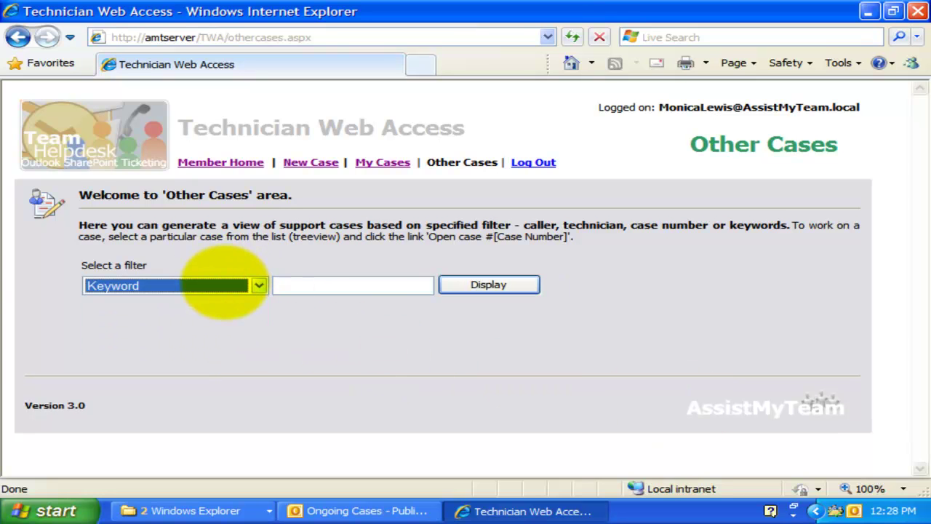
# - Display the cases matching the keyword MacBook and expand the Result Cases list
pyautogui.click(342, 284)
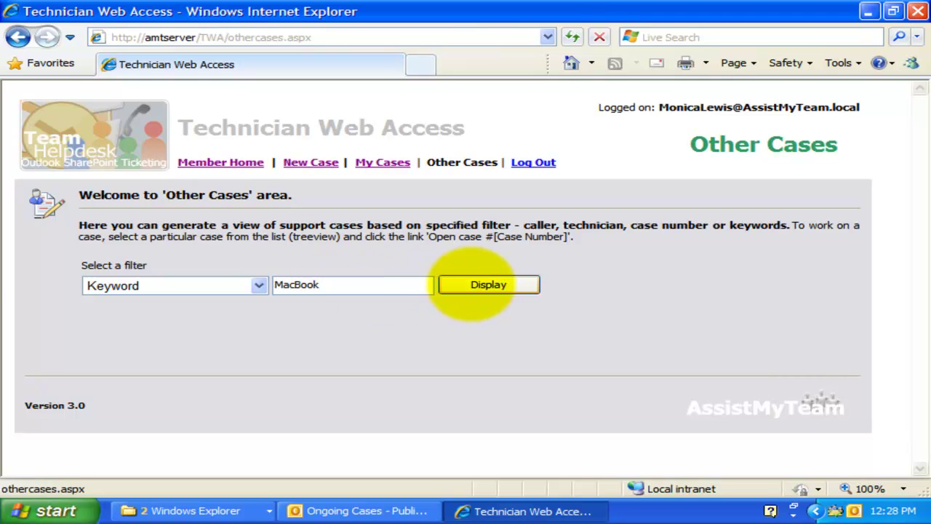
pyautogui.click(484, 284)
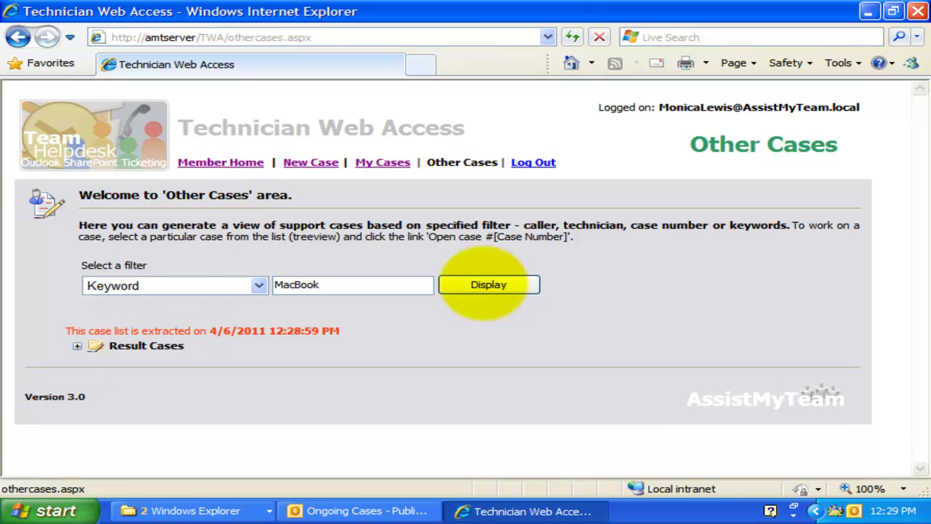
pyautogui.click(77, 346)
pyautogui.scroll(-4, 676, 364)
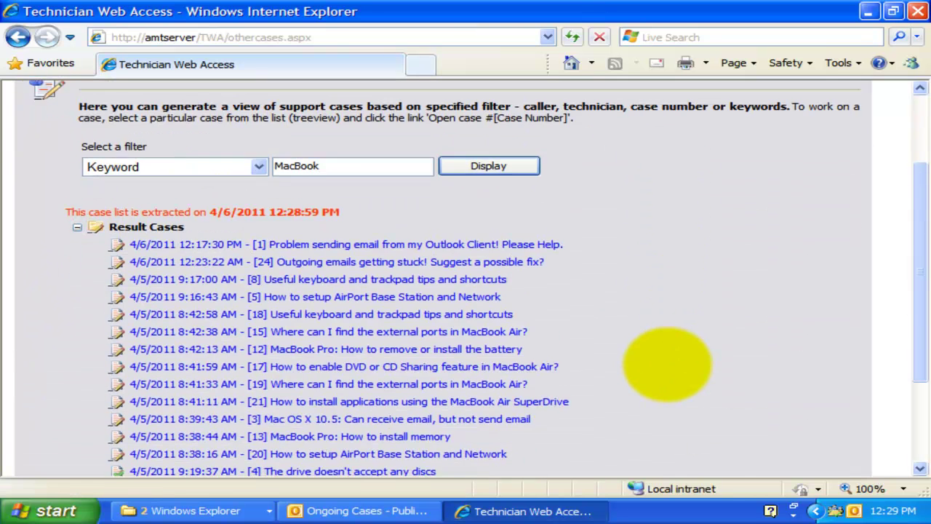
pyautogui.scroll(2, 676, 363)
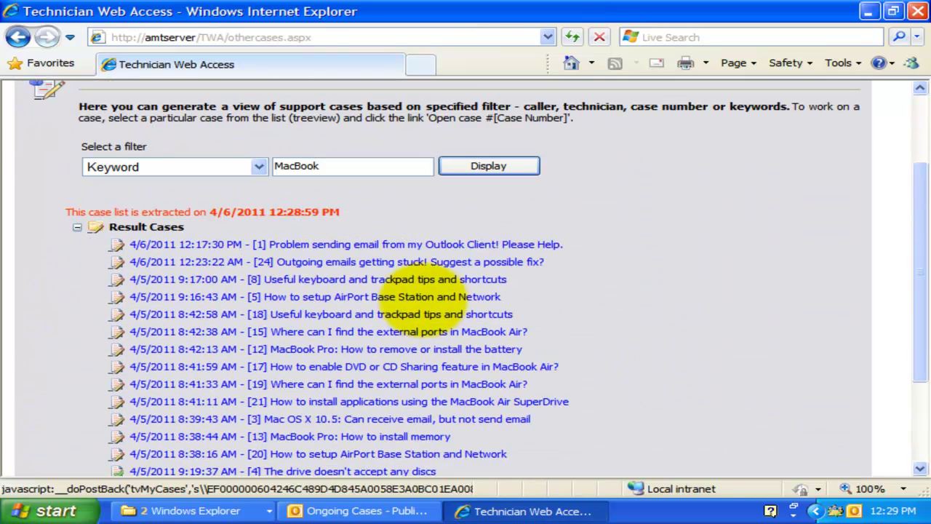
# - Filter by Caller, display the chosen caller's cases and expand the results showing case 33
pyautogui.click(407, 295)
pyautogui.click(256, 226)
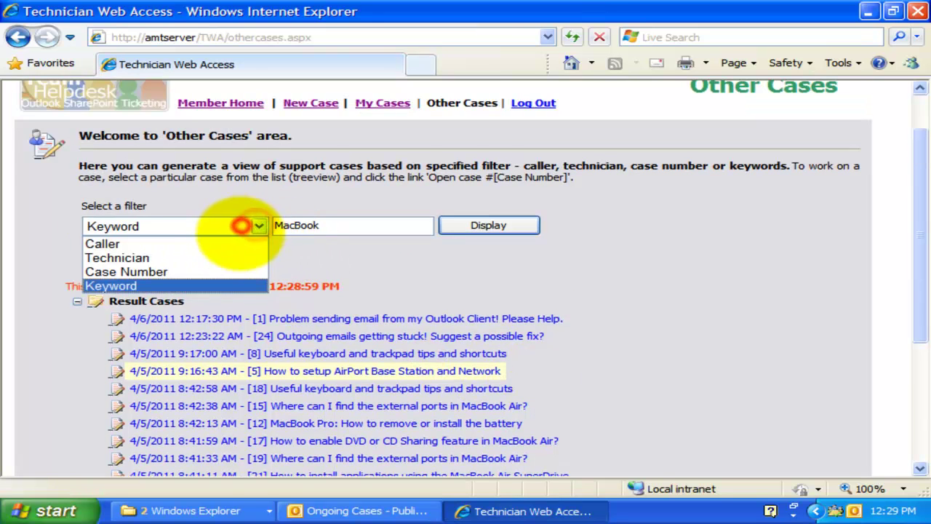
pyautogui.click(231, 244)
pyautogui.click(442, 227)
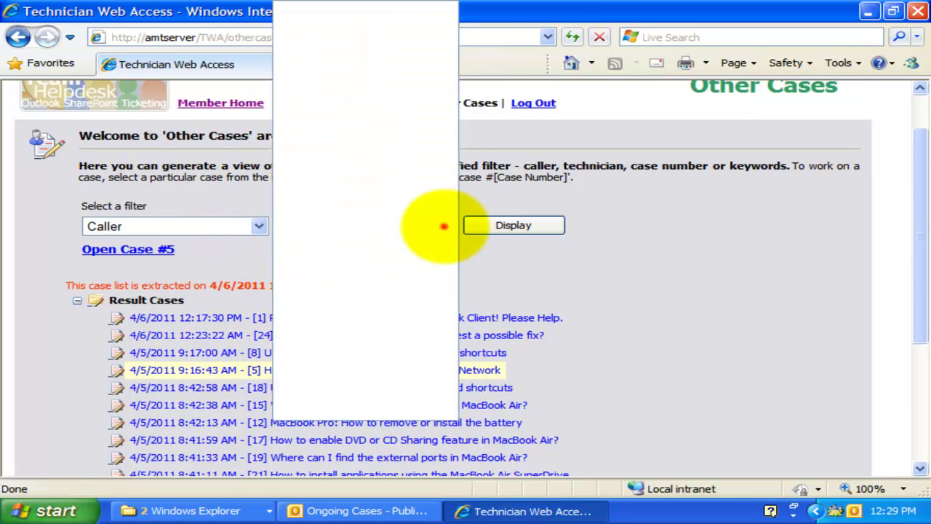
pyautogui.moveTo(450, 149); pyautogui.dragTo(447, 380)
pyautogui.click(429, 398)
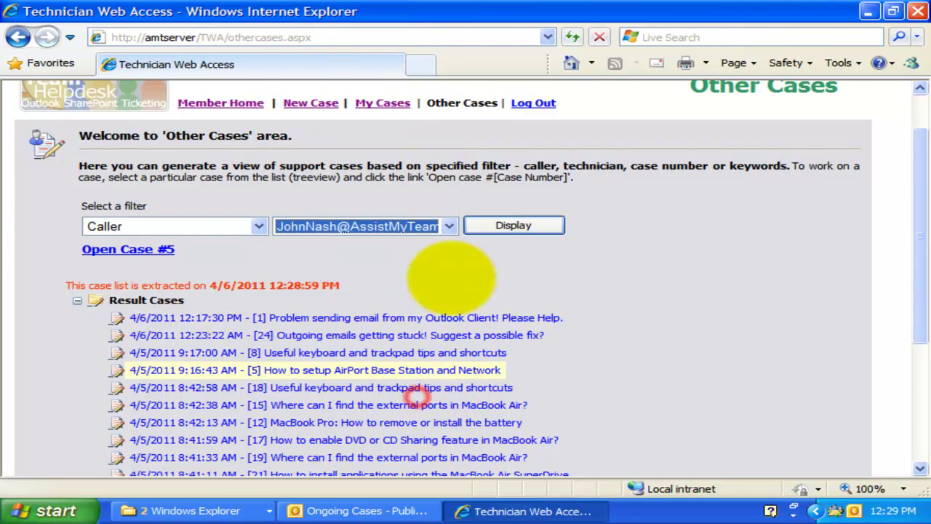
pyautogui.click(507, 222)
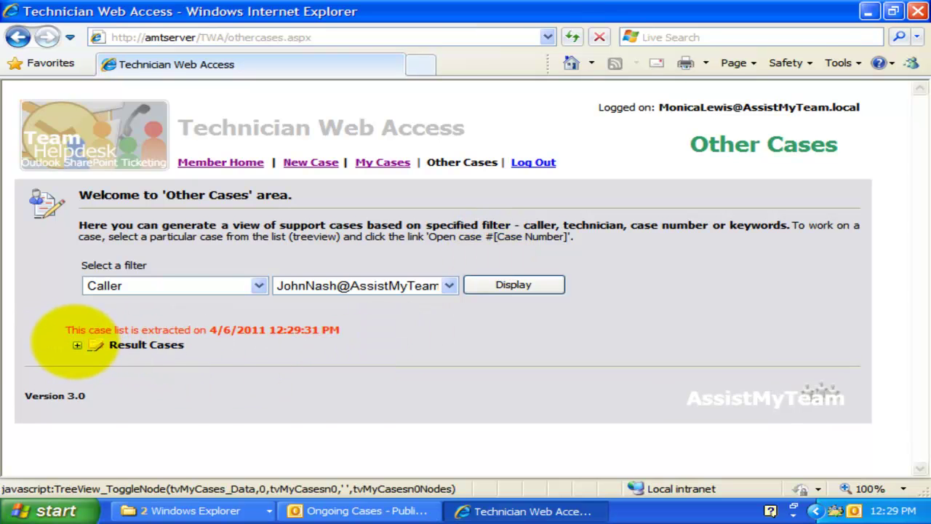
pyautogui.click(77, 345)
pyautogui.scroll(-3, 372, 399)
pyautogui.scroll(2, 371, 400)
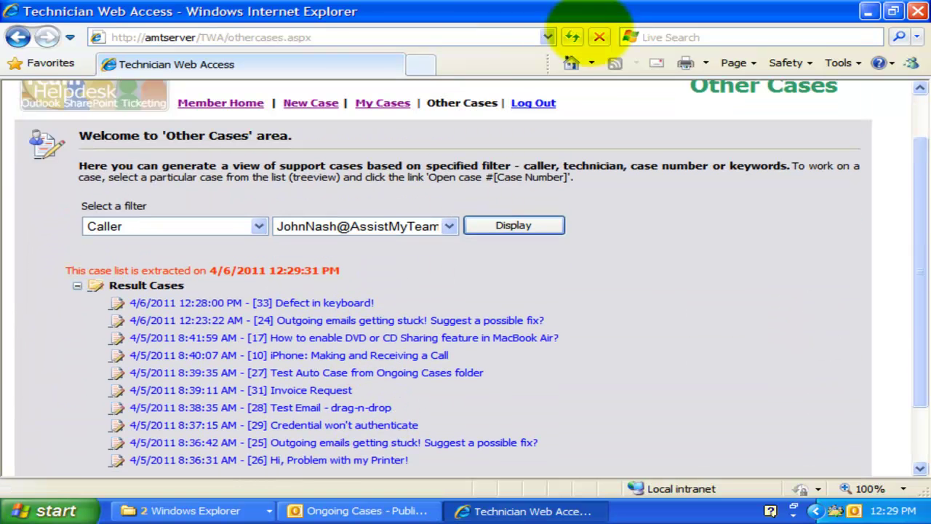
# - Switch the filter to Technician and display the chosen technician's cases
pyautogui.click(229, 226)
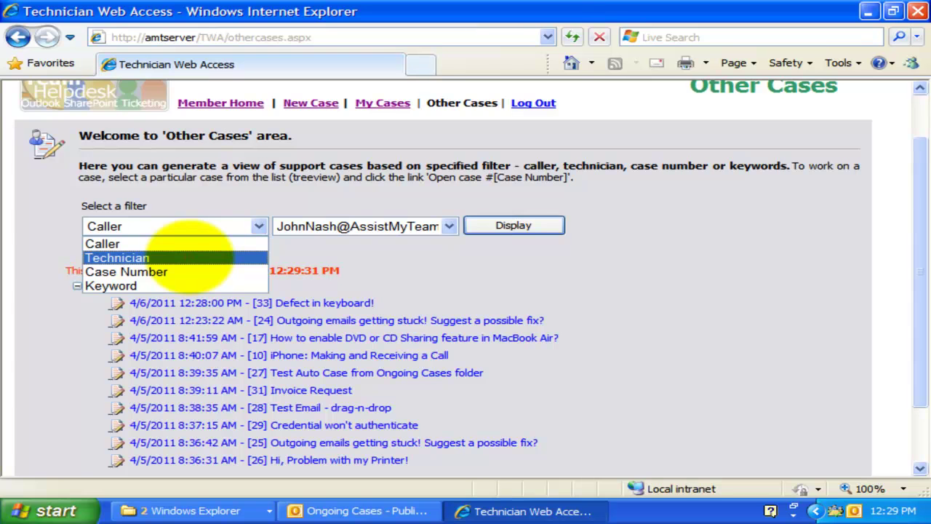
pyautogui.click(188, 257)
pyautogui.click(422, 227)
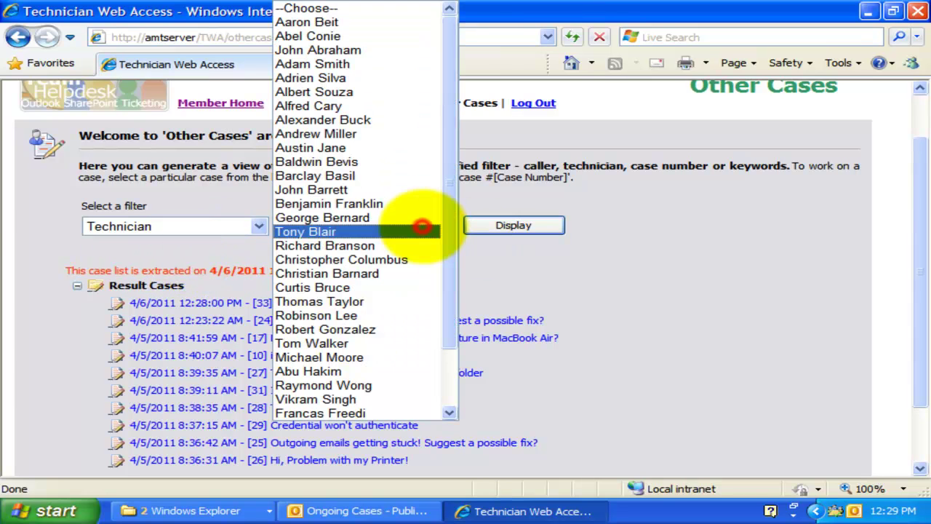
pyautogui.click(397, 414)
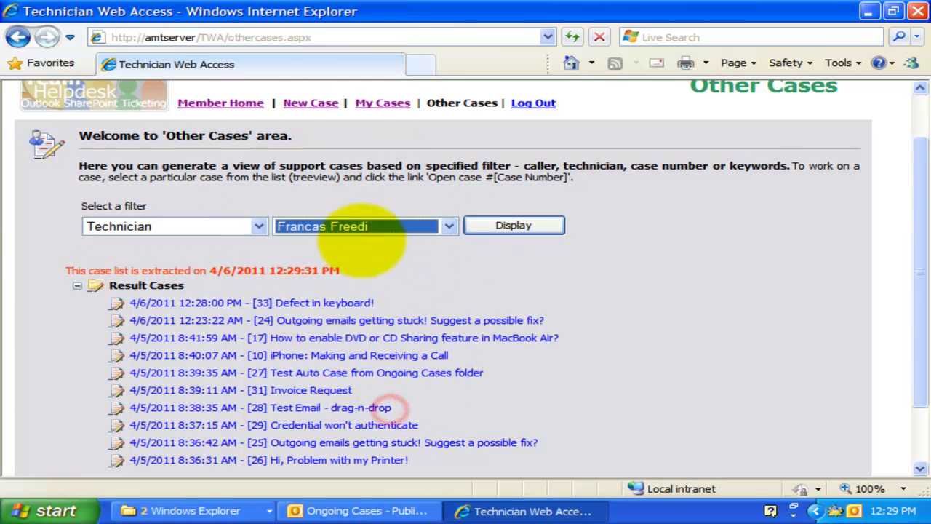
pyautogui.click(494, 226)
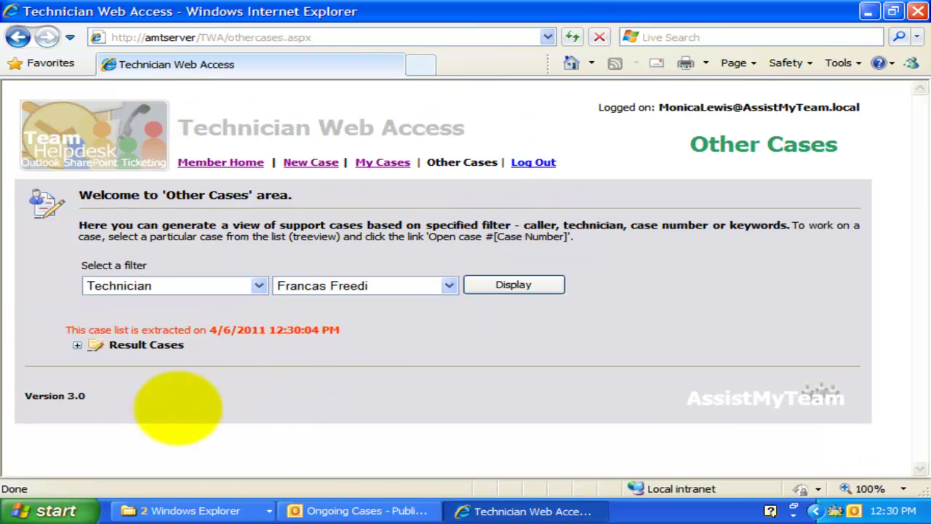
# - Expand the technician's results and open case 24 in a maximized window
pyautogui.click(76, 345)
pyautogui.scroll(-3, 510, 395)
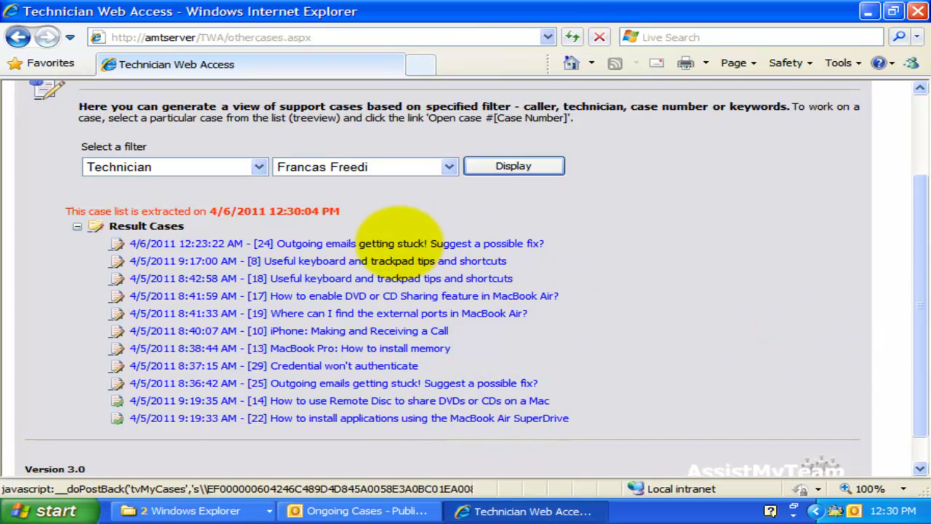
pyautogui.click(384, 243)
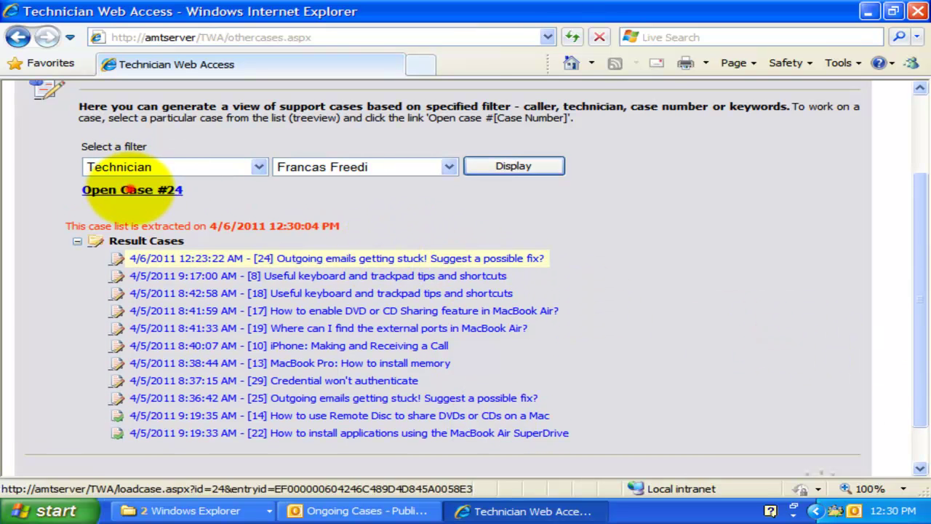
pyautogui.click(131, 188)
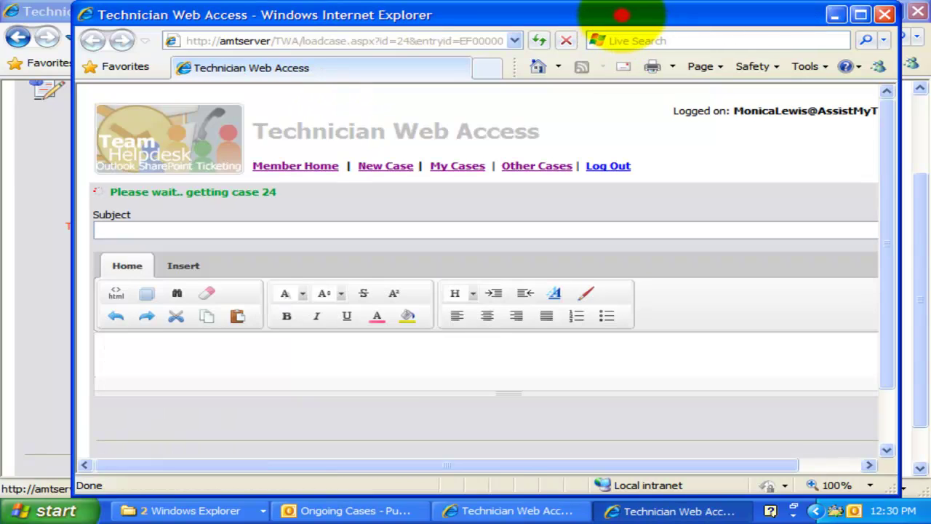
pyautogui.doubleClick(622, 14)
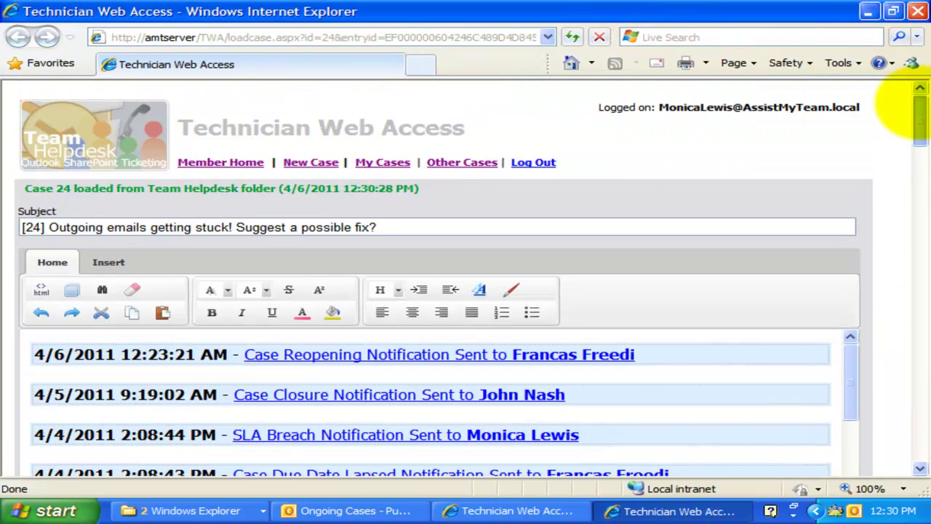
# - Scroll through the case 24 form to review its details
pyautogui.click(899, 165)
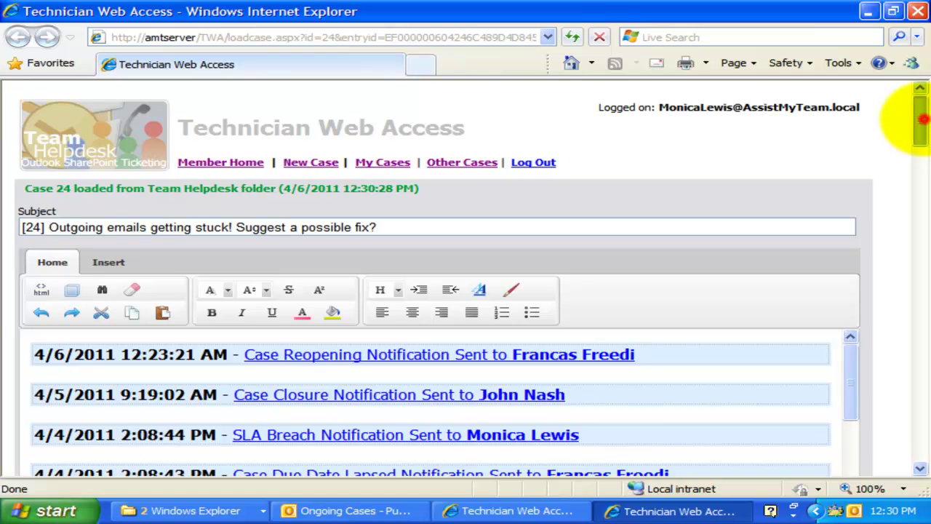
pyautogui.moveTo(921, 119); pyautogui.dragTo(919, 195)
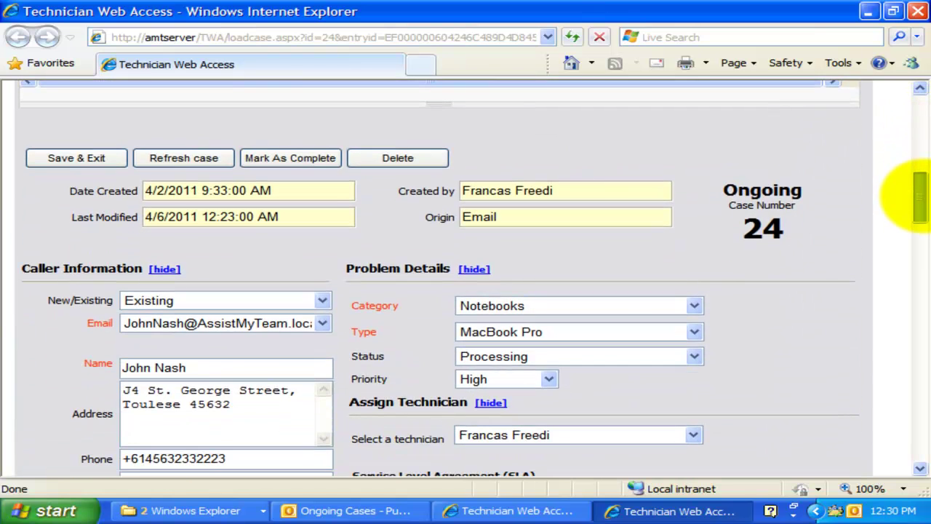
pyautogui.click(312, 234)
pyautogui.scroll(-2, 415, 332)
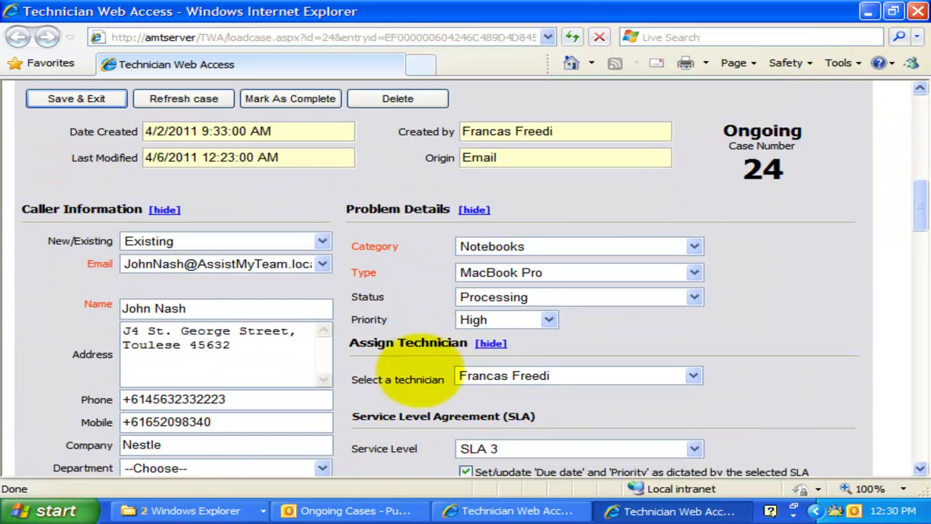
pyautogui.scroll(-6, 405, 384)
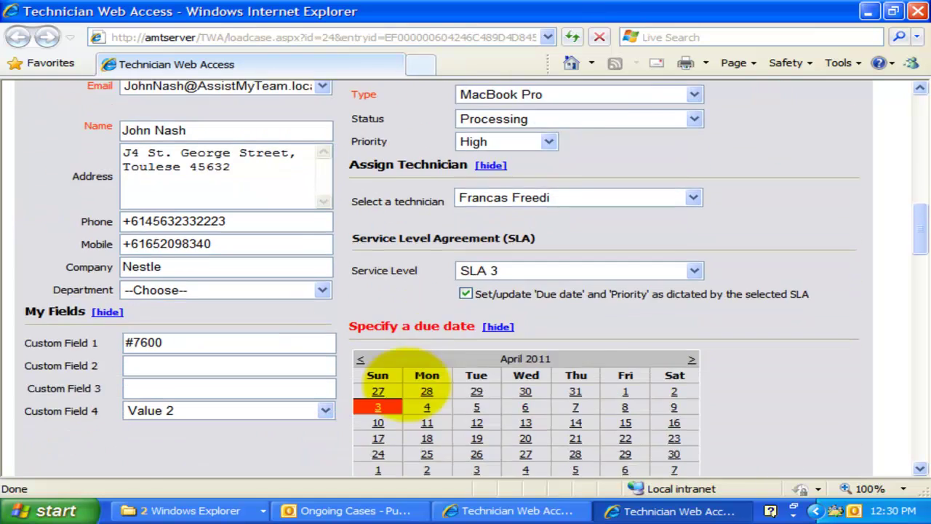
pyautogui.scroll(3, 408, 386)
pyautogui.scroll(8, 415, 379)
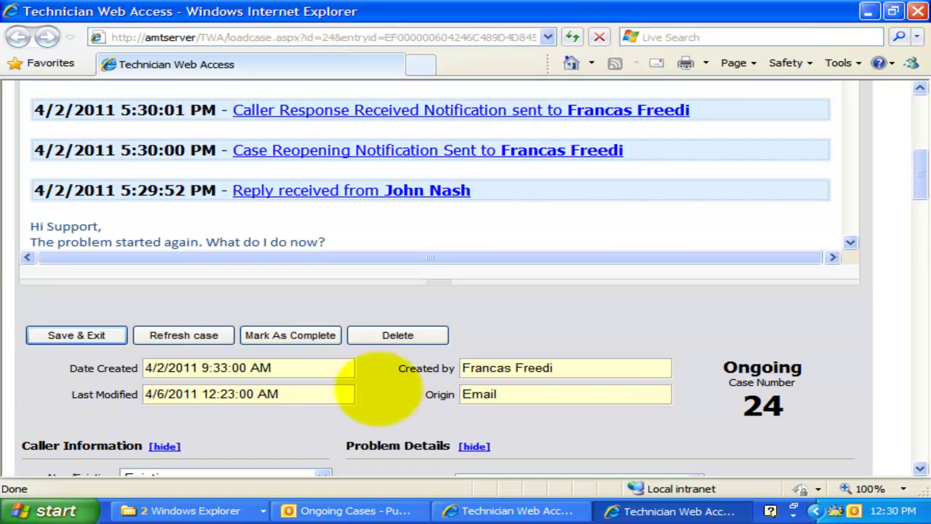
pyautogui.click(646, 324)
# - Close the case 24 window and set the search filter to Case Number
pyautogui.click(918, 11)
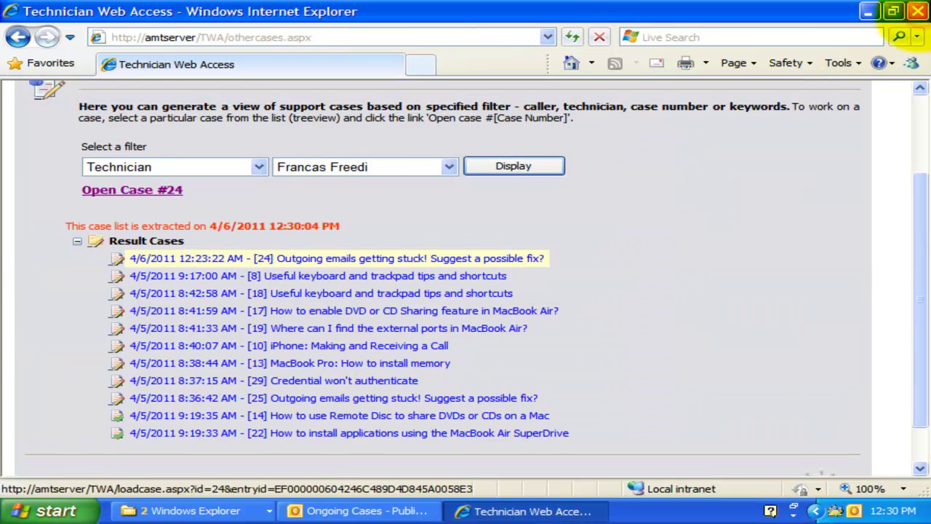
pyautogui.scroll(3, 421, 221)
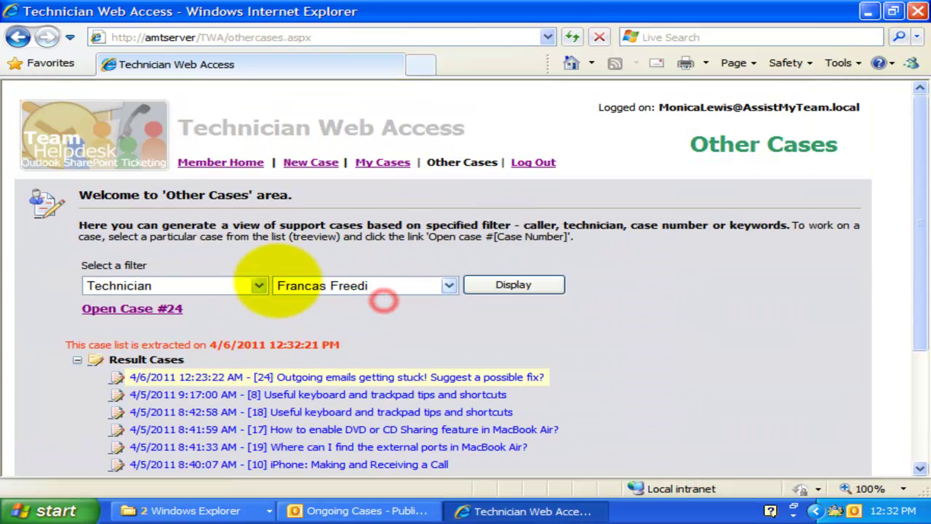
pyautogui.click(258, 285)
pyautogui.click(208, 331)
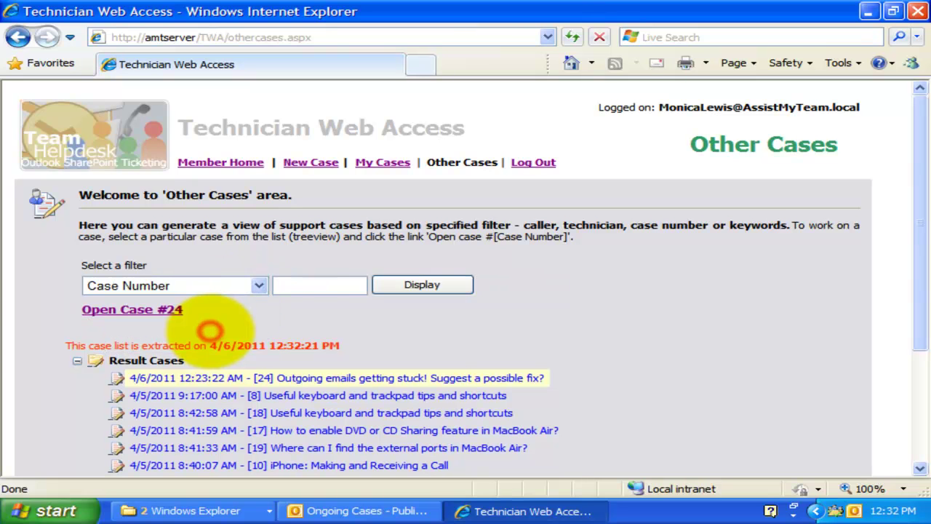
# - Search for case number 10 and select its 'iPhone: Making and Receiving a Call' result
pyautogui.click(312, 284)
pyautogui.write('11')
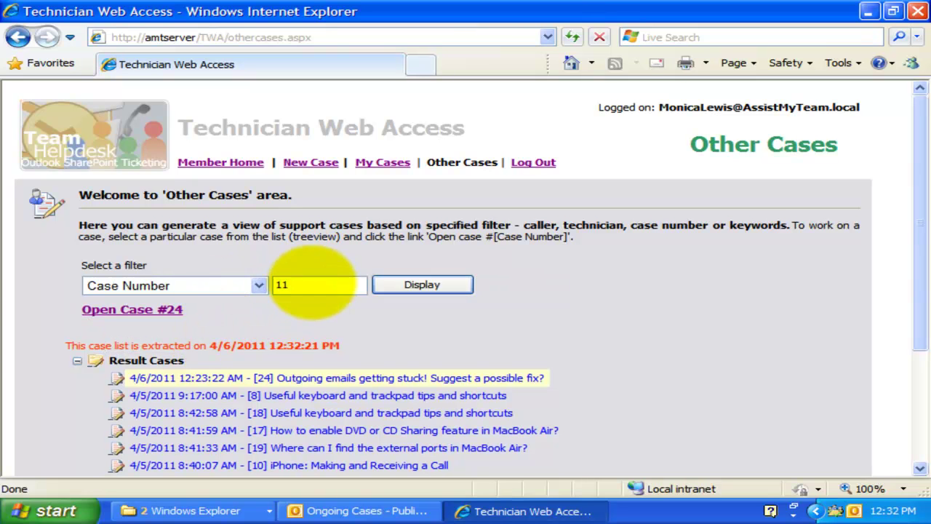
pyautogui.press('BackSpace')
pyautogui.write('0')
pyautogui.click(414, 284)
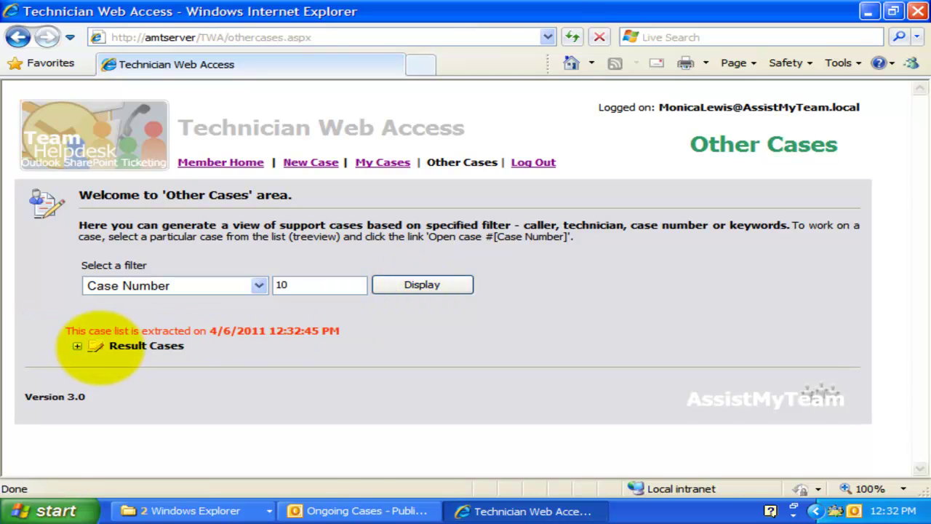
pyautogui.click(77, 346)
pyautogui.click(308, 363)
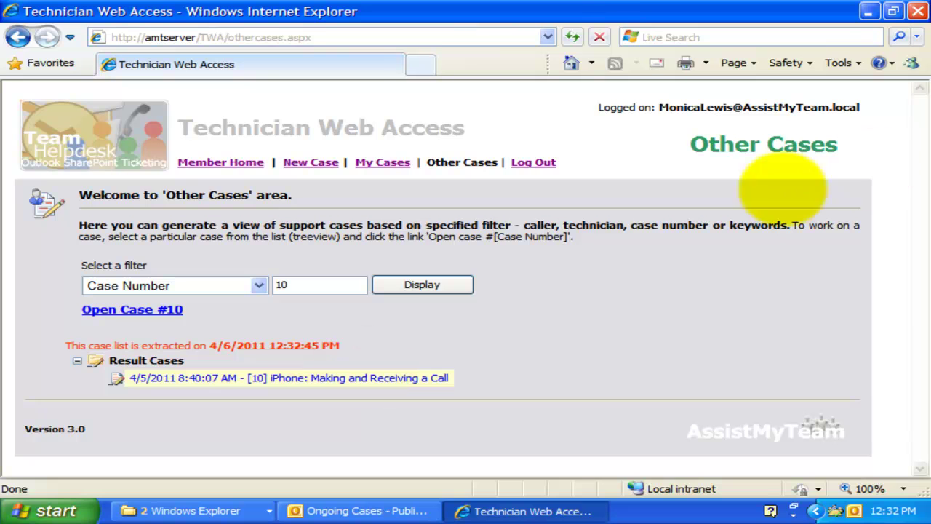